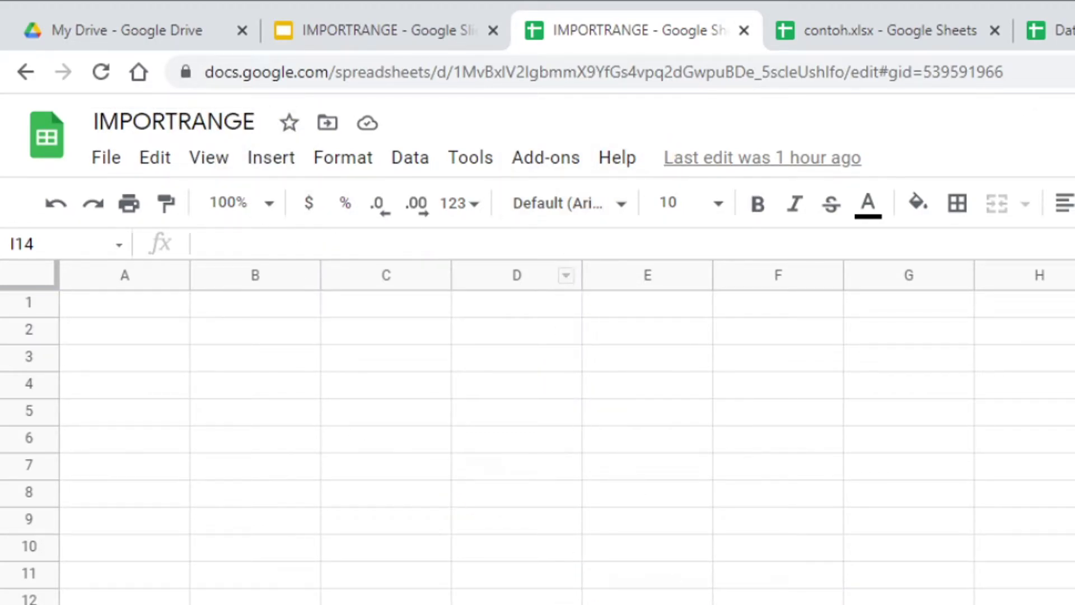
Step: Compare the contoh.xlsx and IMPORTRANGE tabs, checking contoh.xlsx's File menu
{"action": "left_click", "coordinate": [879, 33]}
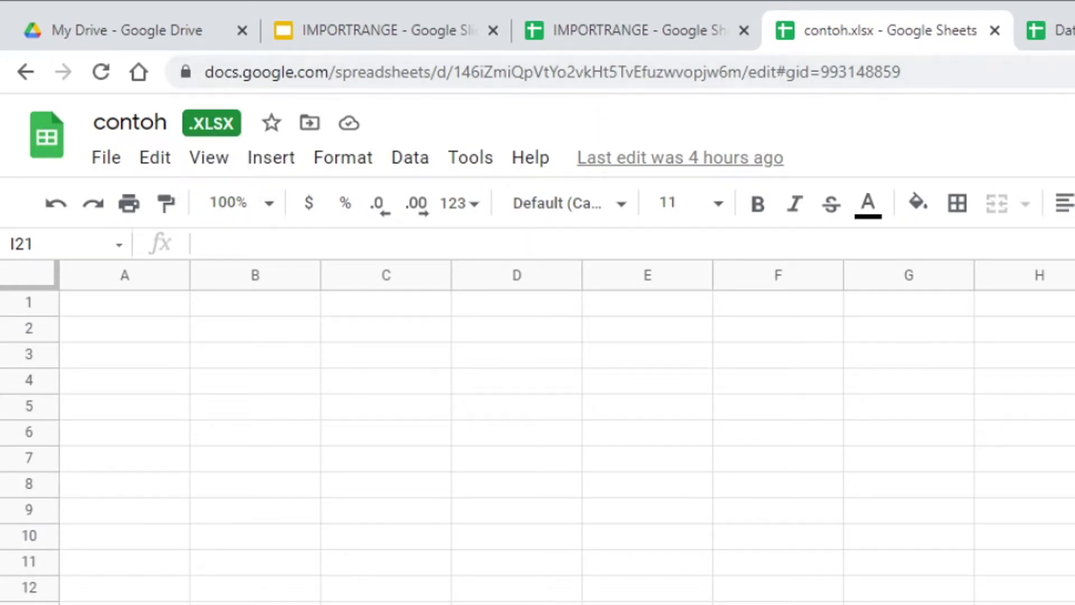
{"action": "left_click", "coordinate": [652, 30]}
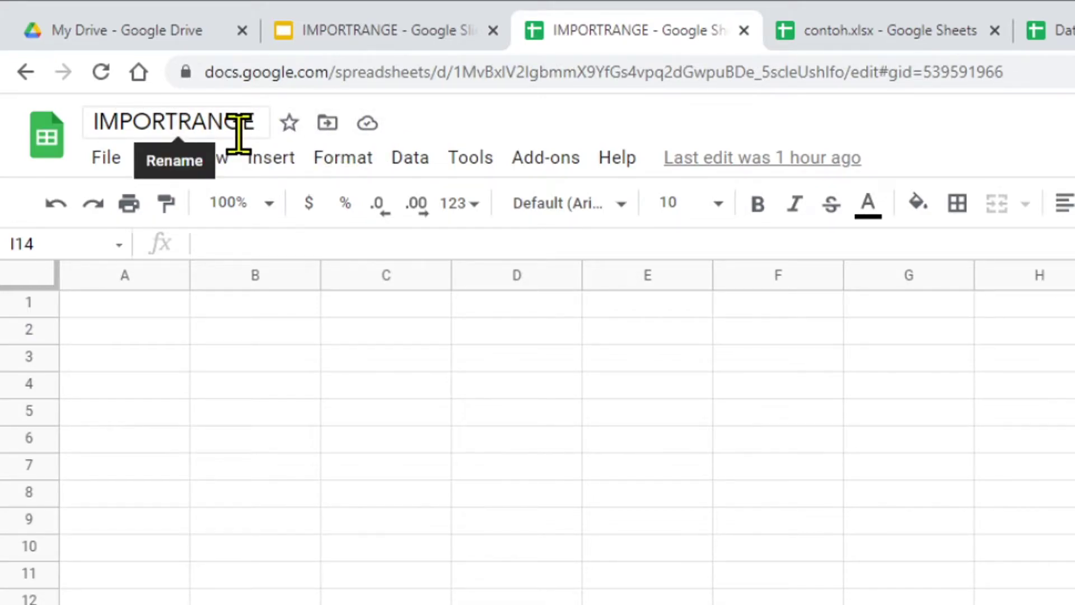
{"action": "left_click", "coordinate": [840, 37]}
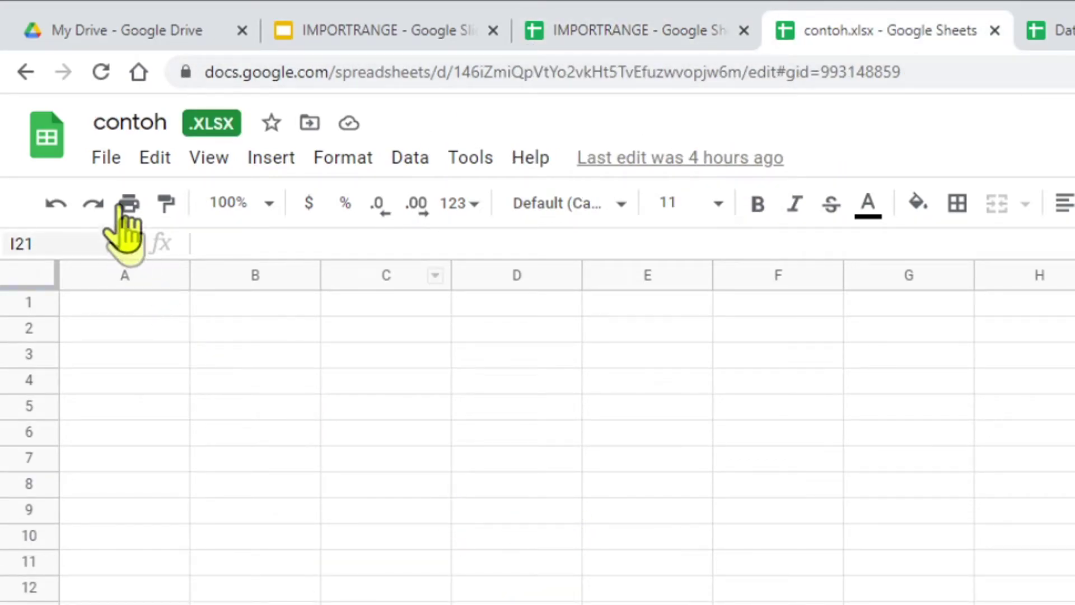
{"action": "left_click", "coordinate": [107, 162]}
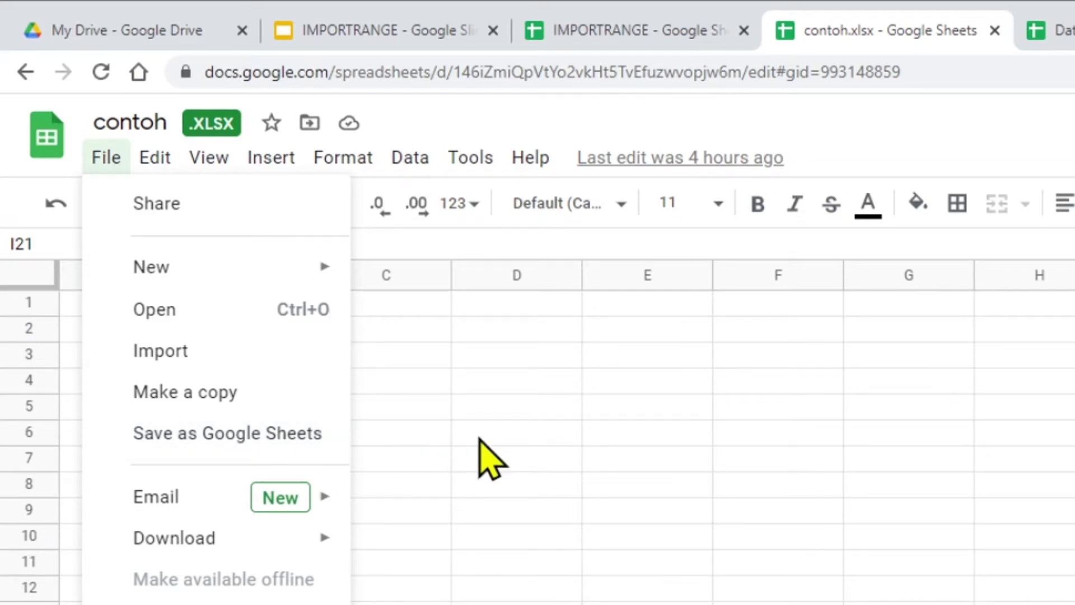
{"action": "left_click", "coordinate": [578, 386]}
Step: Check the IMPORTRANGE File menu, then select contoh.xlsx's spreadsheet ID in its web address
{"action": "left_click", "coordinate": [608, 29]}
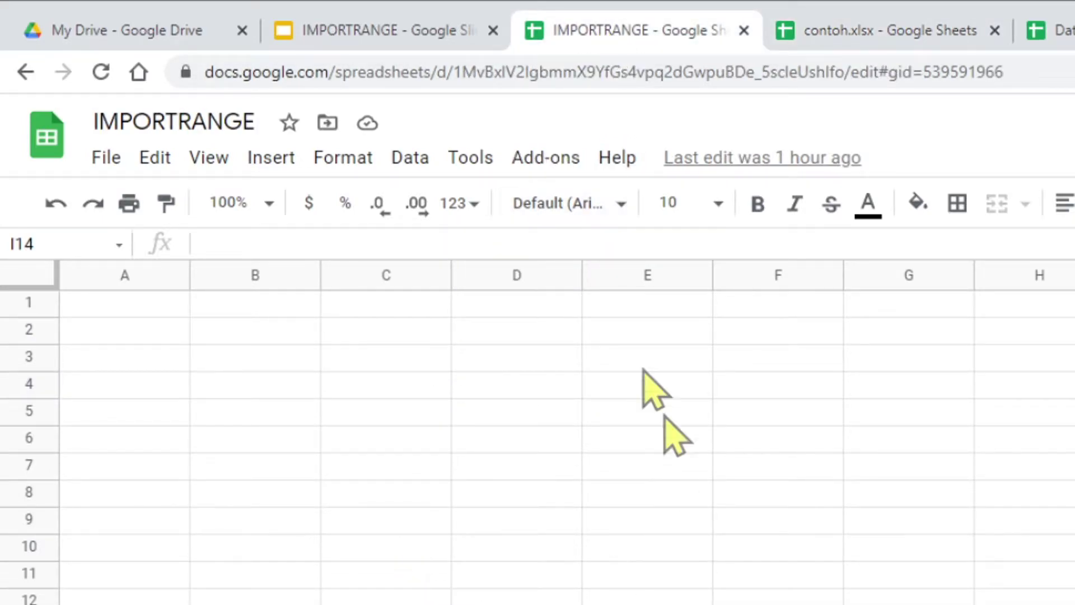
{"action": "left_click", "coordinate": [99, 158]}
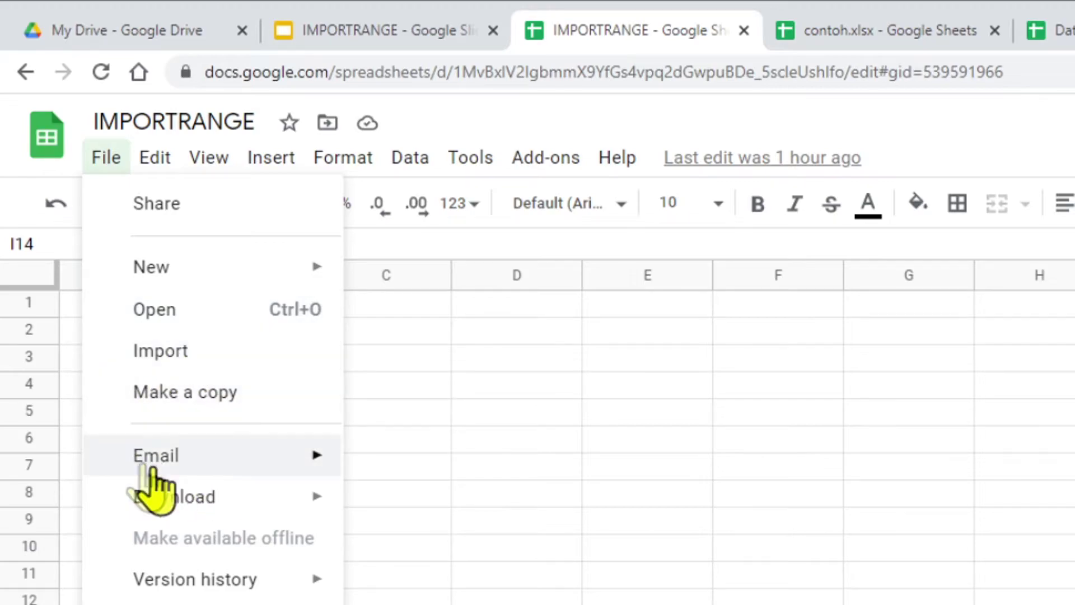
{"action": "left_click", "coordinate": [557, 388]}
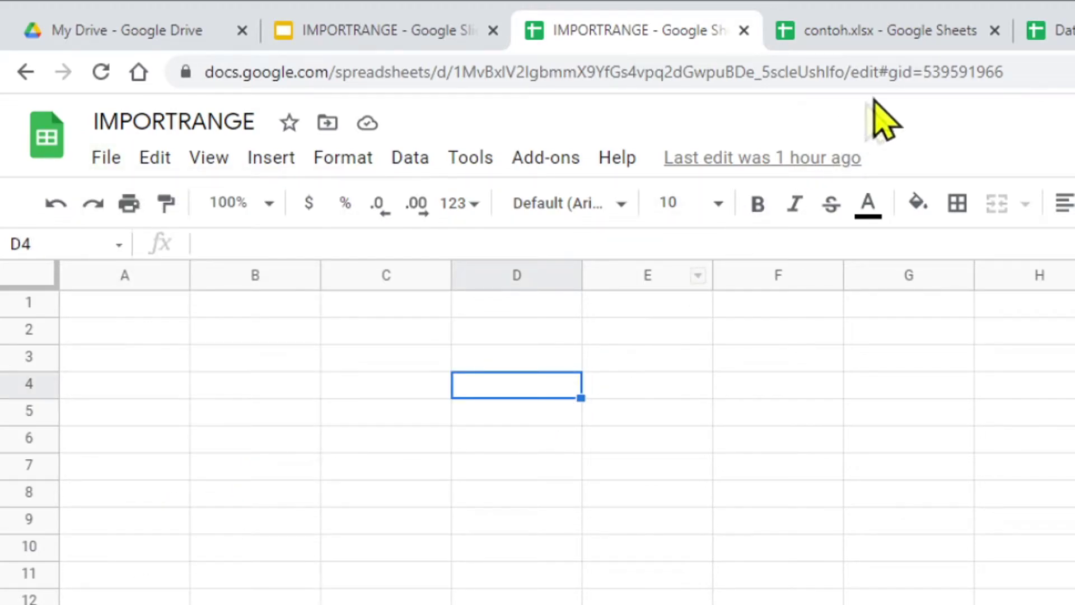
{"action": "left_click", "coordinate": [886, 33]}
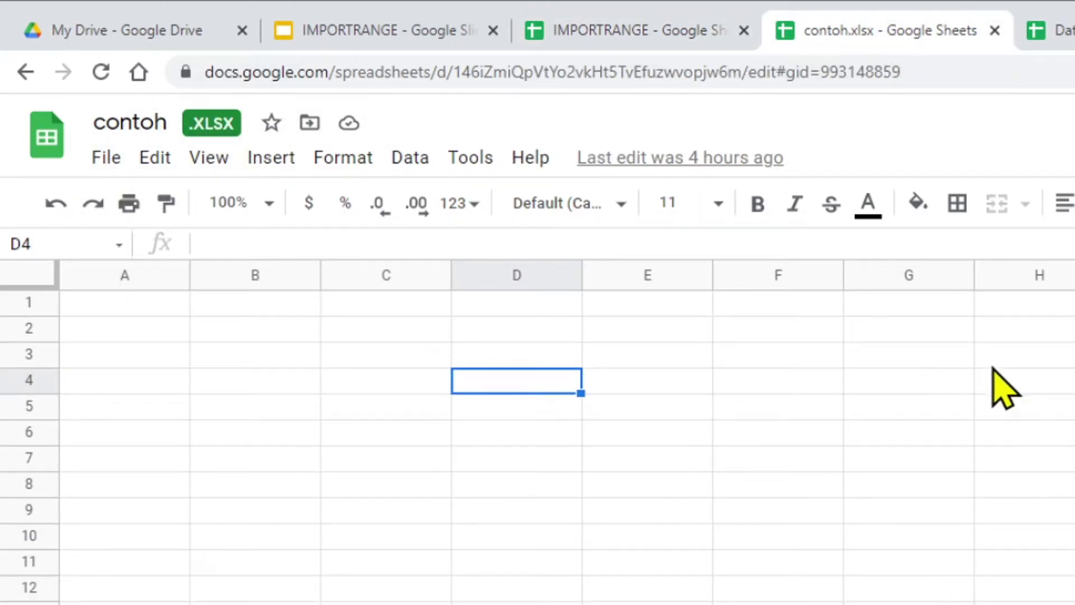
{"action": "left_click", "coordinate": [755, 73]}
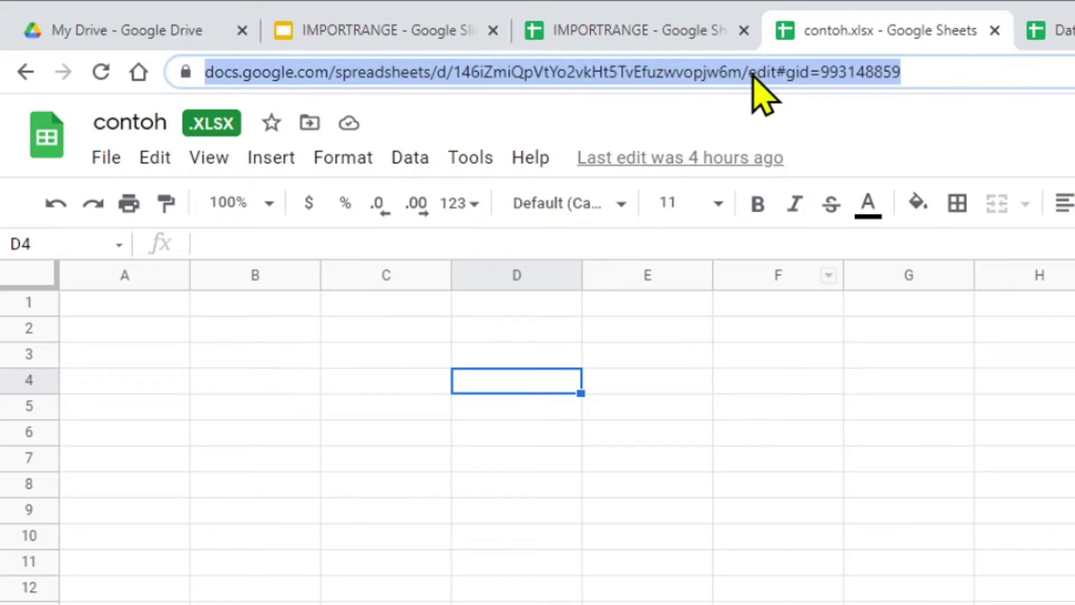
{"action": "double_click", "coordinate": [719, 73]}
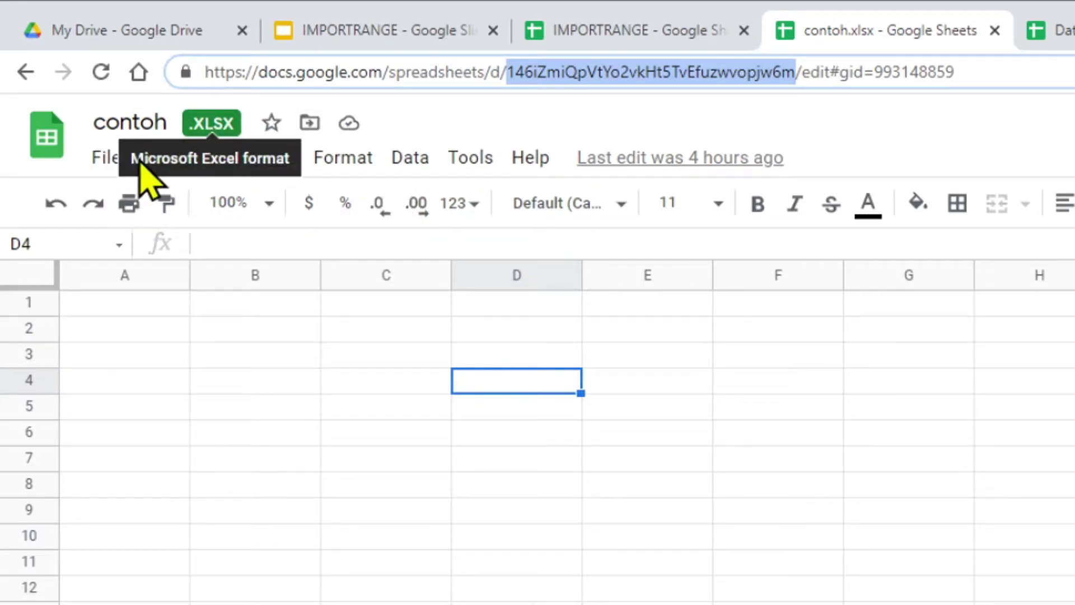
Step: Save contoh.xlsx as a Google Sheets copy named contoh and compare its URL with the .xlsx original
{"action": "left_click", "coordinate": [107, 158]}
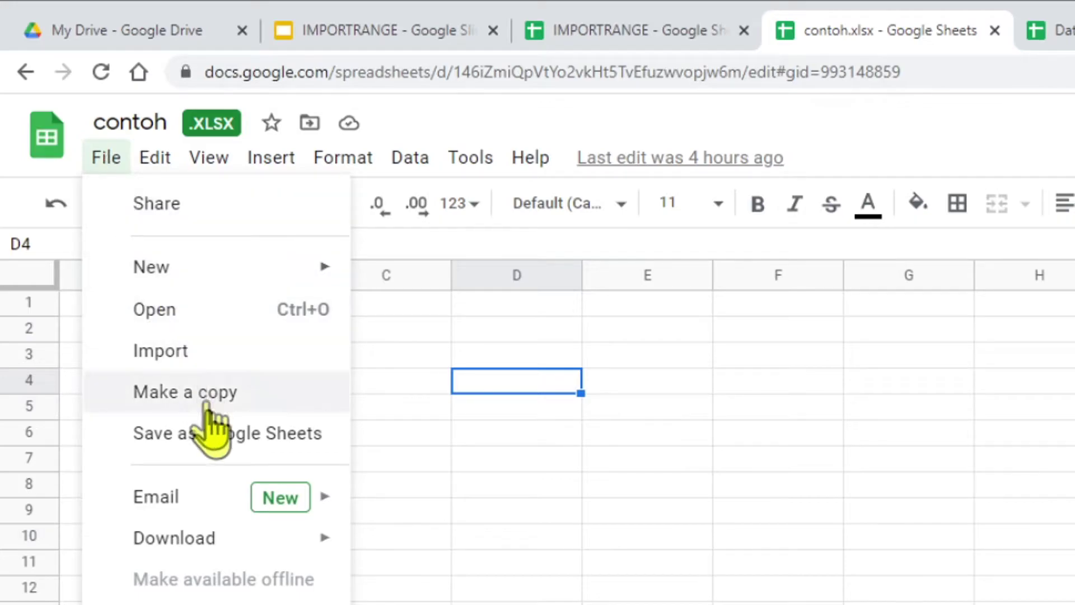
{"action": "left_click", "coordinate": [268, 442]}
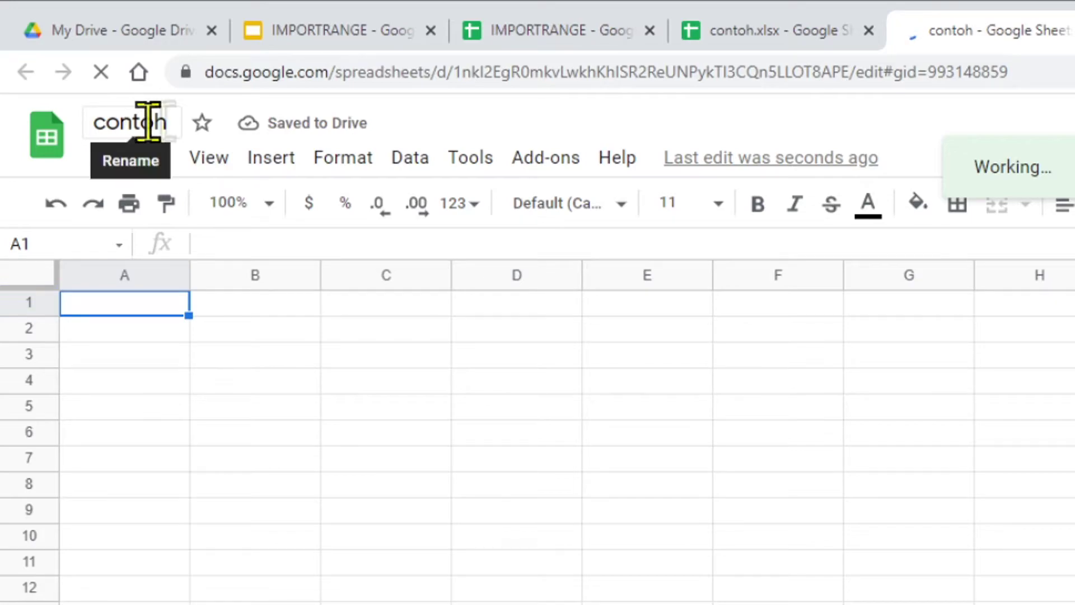
{"action": "left_click", "coordinate": [776, 28]}
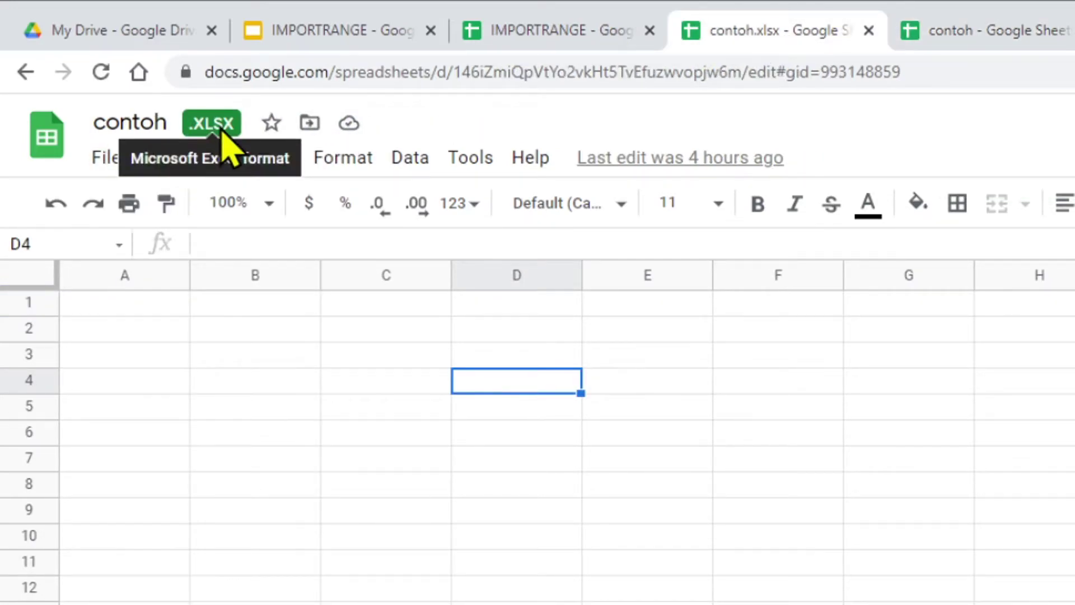
{"action": "left_click", "coordinate": [929, 34]}
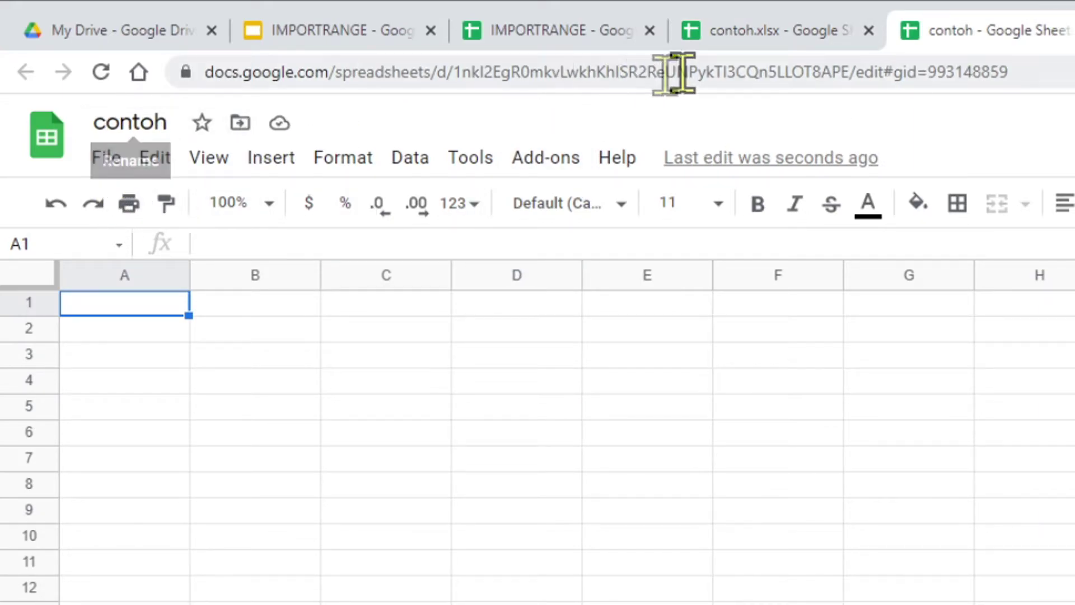
{"action": "left_click", "coordinate": [747, 28]}
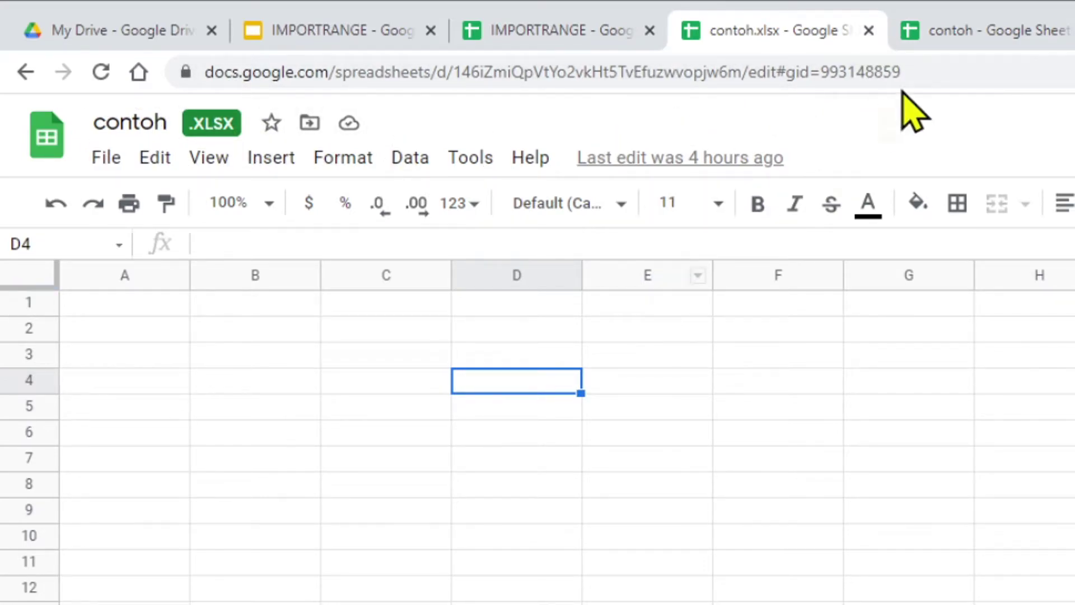
{"action": "left_click", "coordinate": [986, 35]}
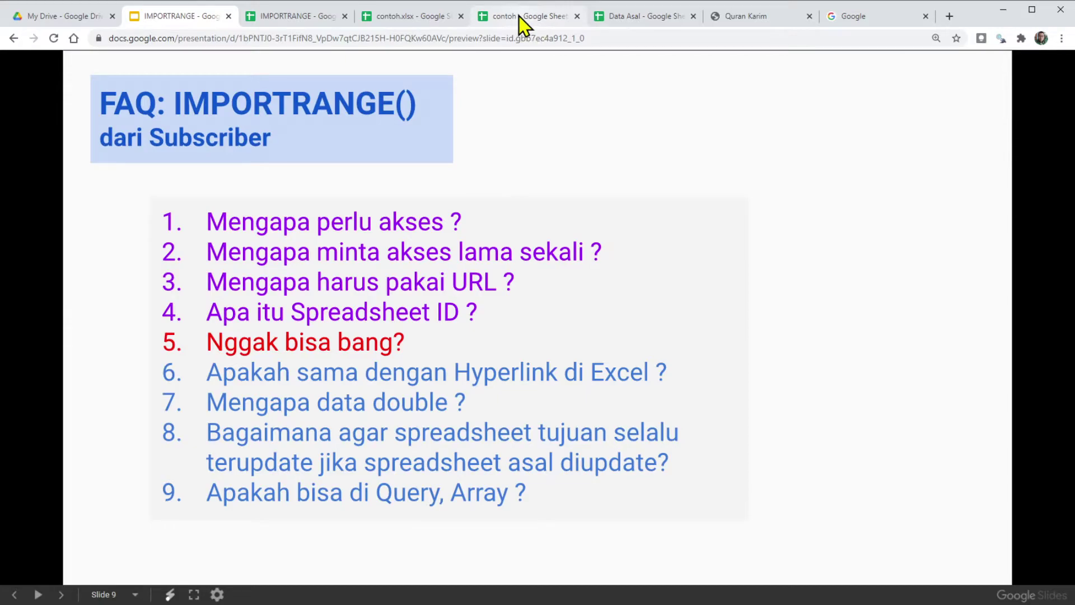
Step: Return from the Slides presentation to the IMPORTRANGE spreadsheet's Sheet3
{"action": "left_click", "coordinate": [302, 23]}
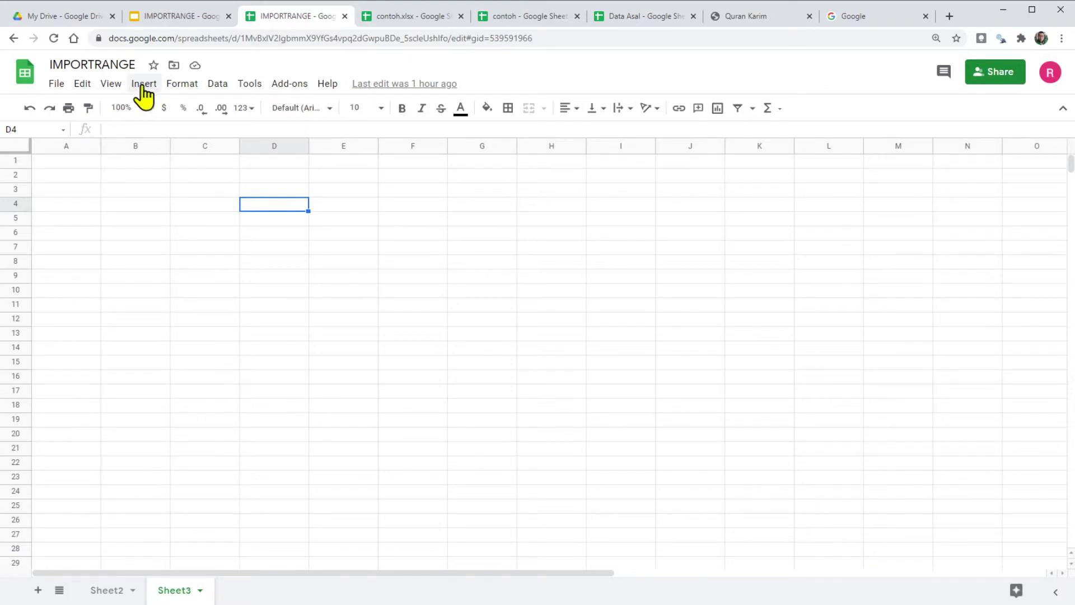
Step: Try inserting a link on D4 and cancel it, view E4's actions, then switch to Data Asal
{"action": "left_click", "coordinate": [143, 92]}
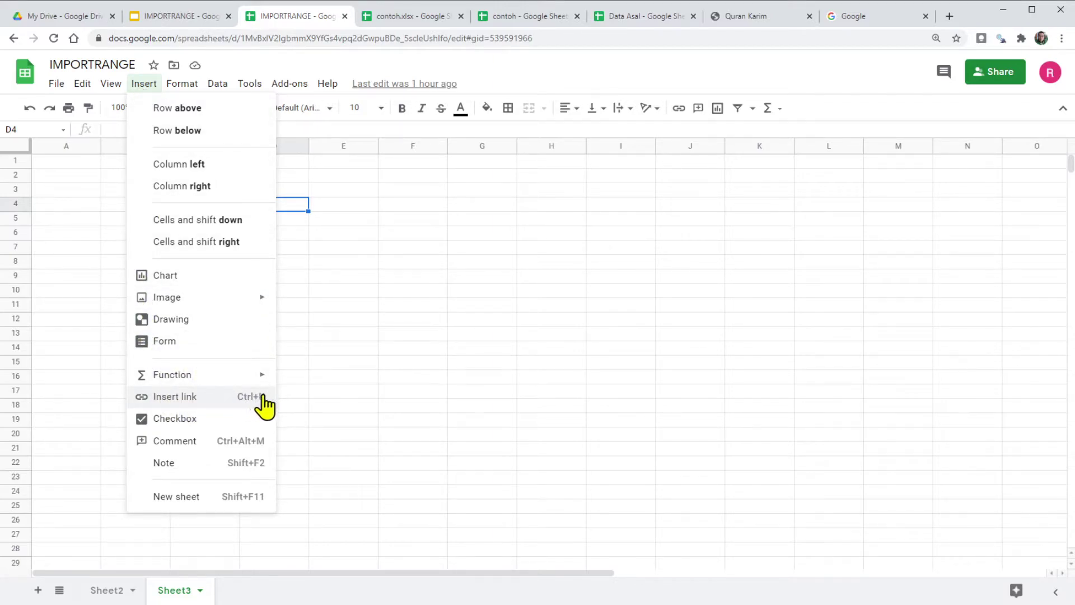
{"action": "left_click", "coordinate": [244, 397]}
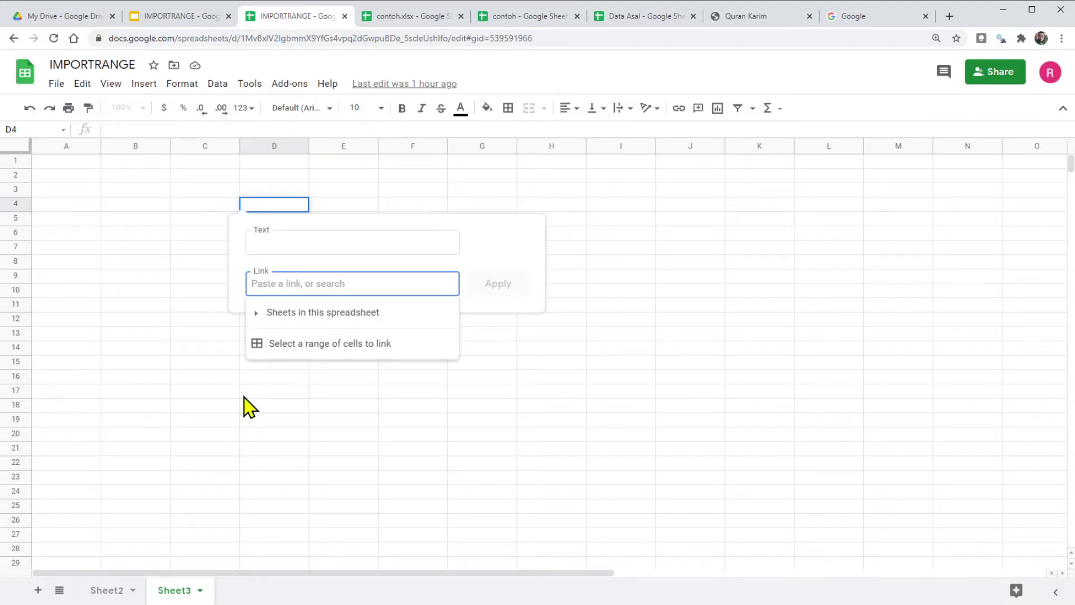
{"action": "key", "text": "Escape"}
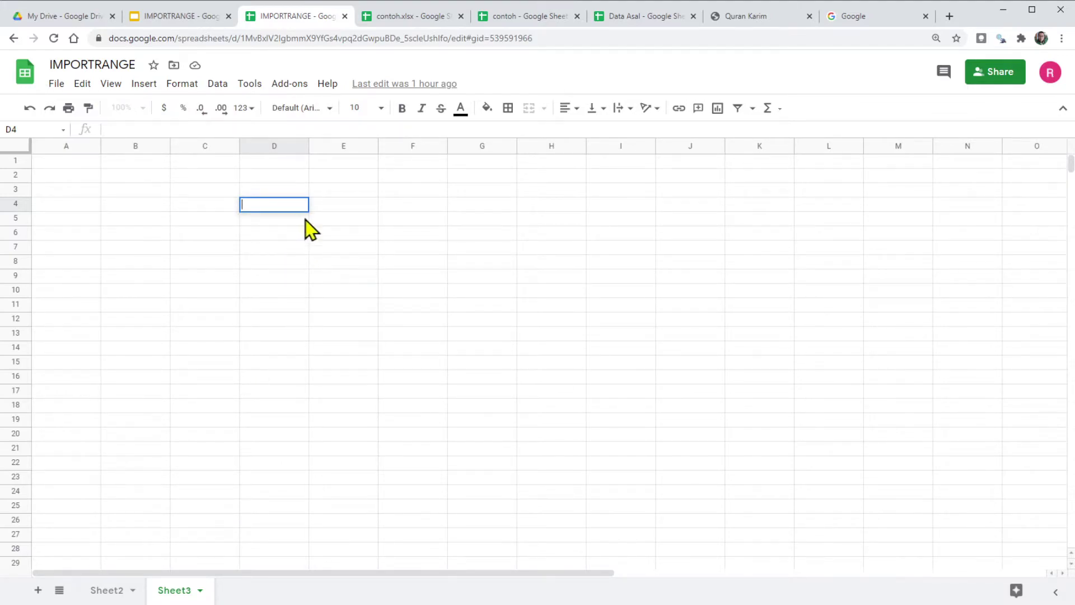
{"action": "right_click", "coordinate": [331, 205]}
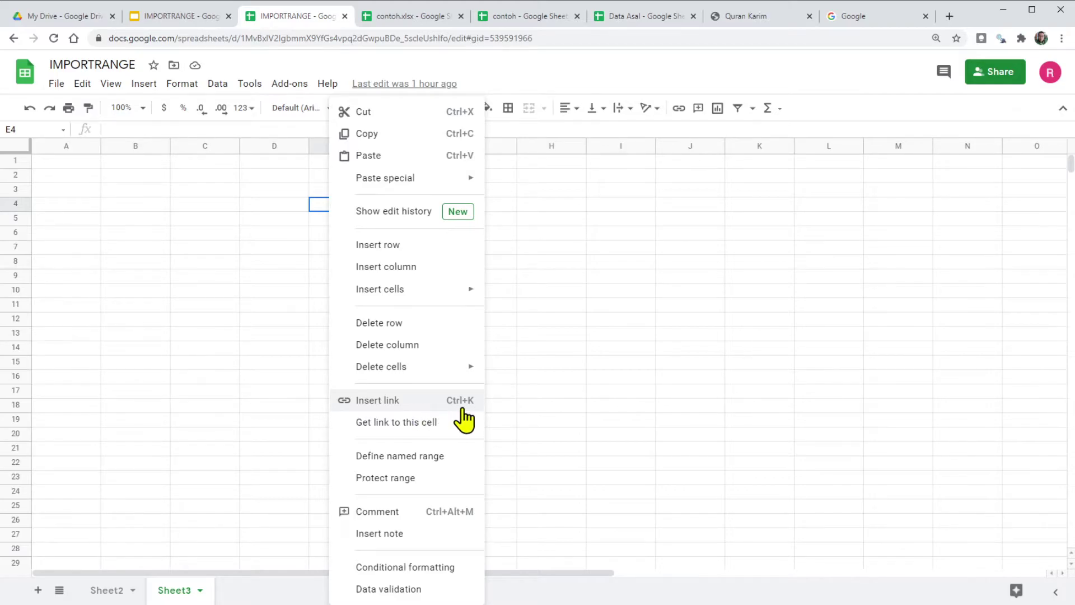
{"action": "key", "text": "ctrl+6"}
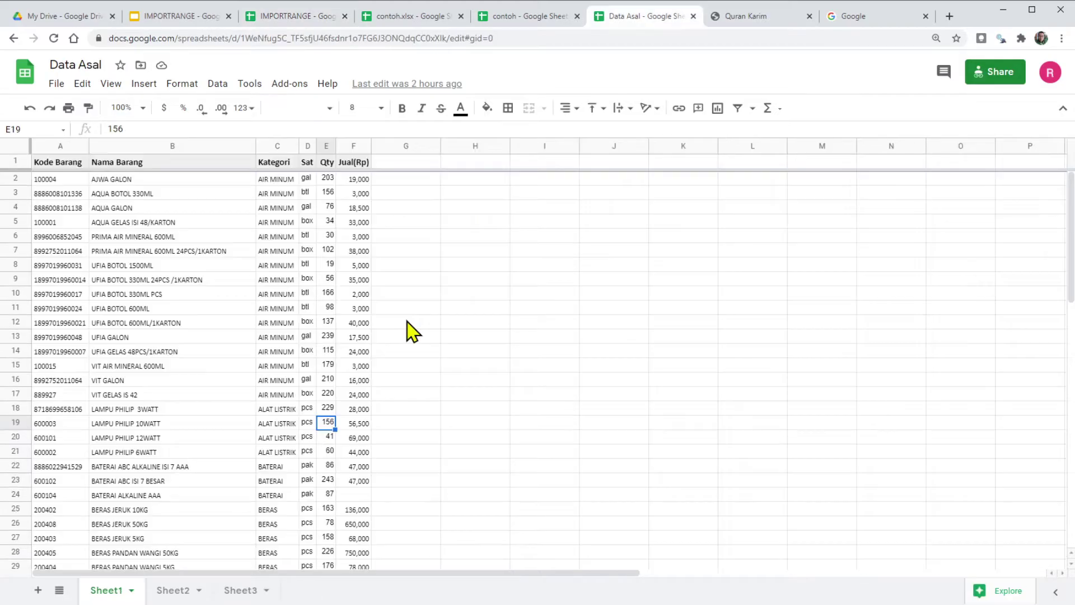
Step: On Sheet3, link the Laporan Penjualan heading in A1 to Sheet1
{"action": "left_click", "coordinate": [241, 591]}
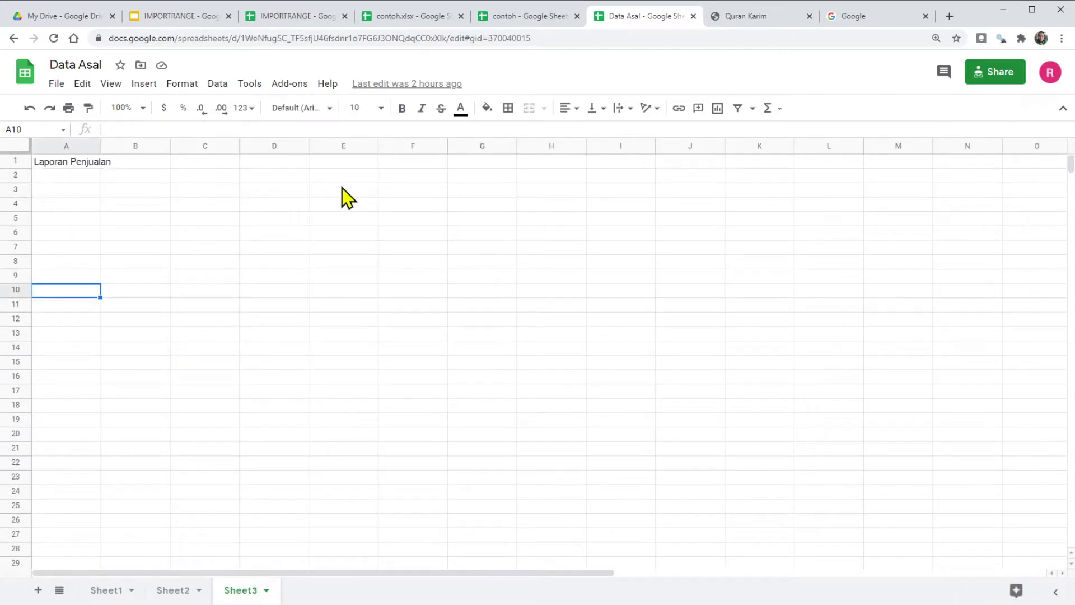
{"action": "left_click", "coordinate": [338, 221]}
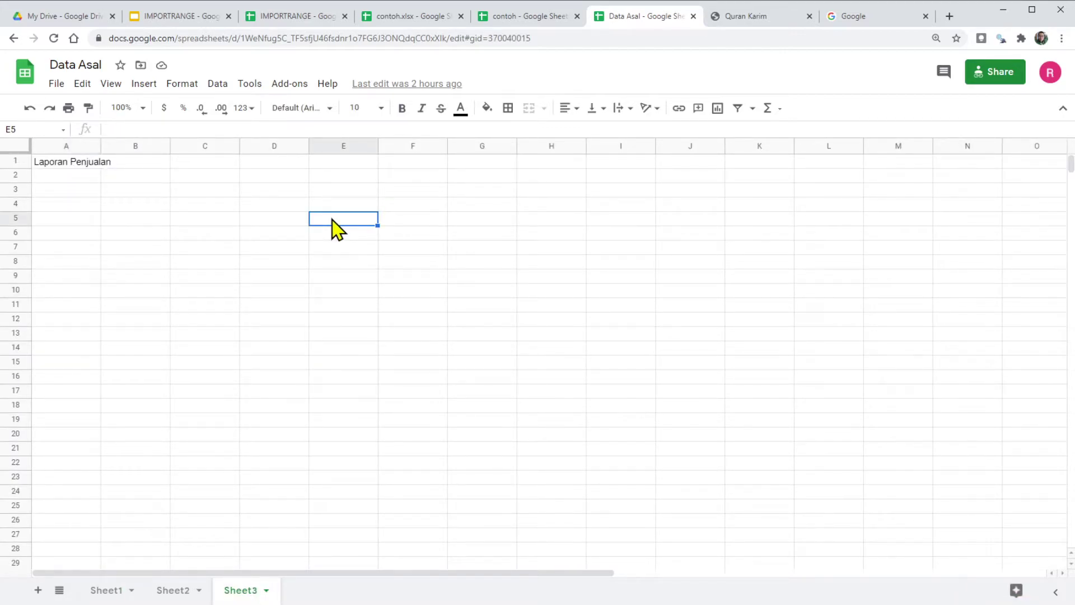
{"action": "right_click", "coordinate": [332, 220]}
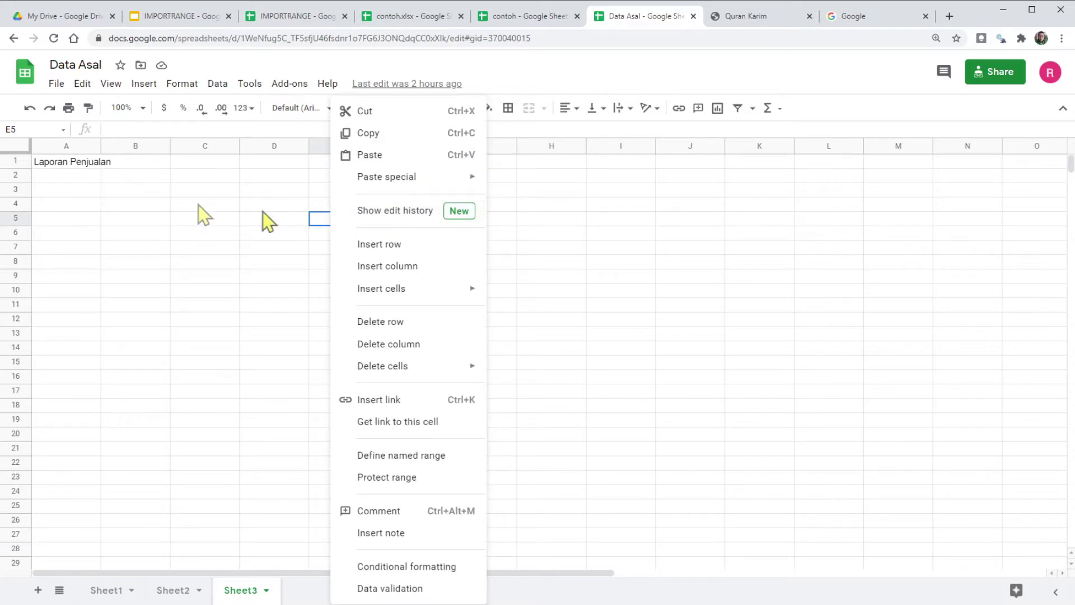
{"action": "left_click", "coordinate": [59, 166]}
{"action": "key", "text": "ctrl+k"}
{"action": "left_click", "coordinate": [281, 239]}
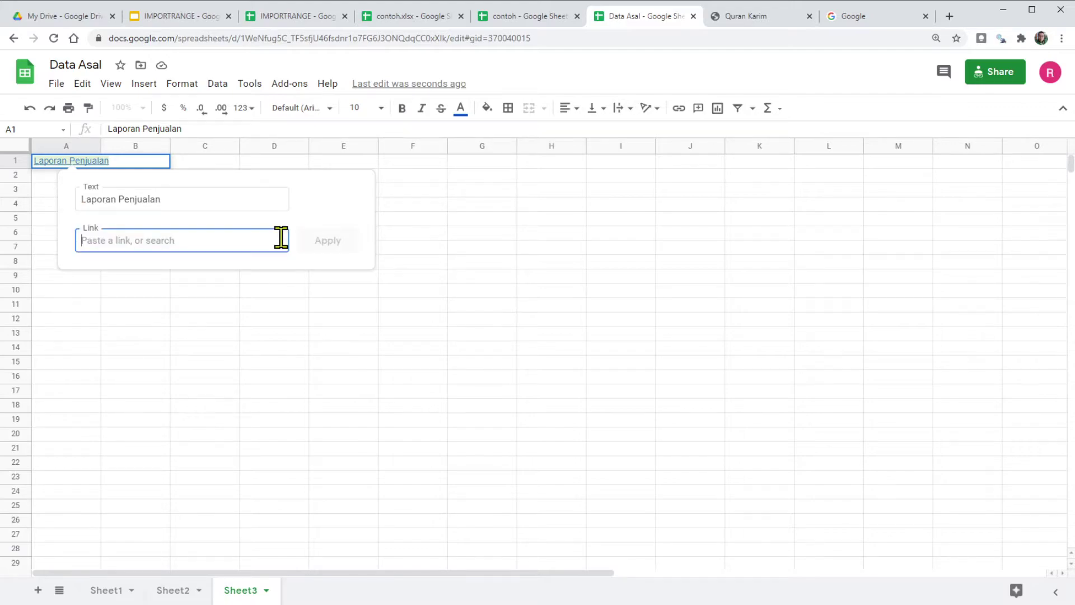
{"action": "left_click", "coordinate": [87, 269]}
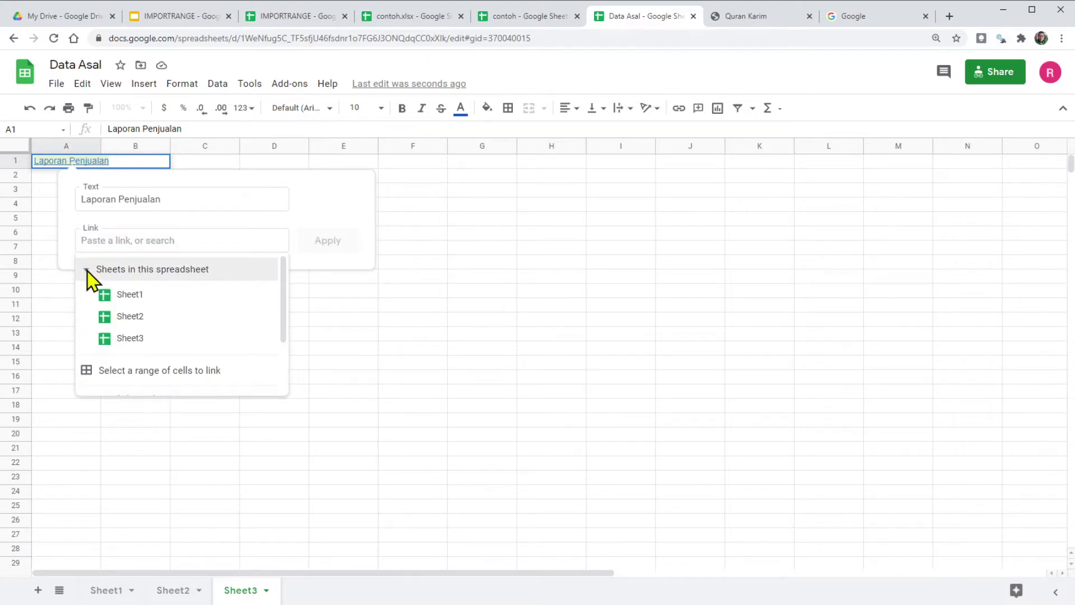
{"action": "left_click", "coordinate": [130, 297]}
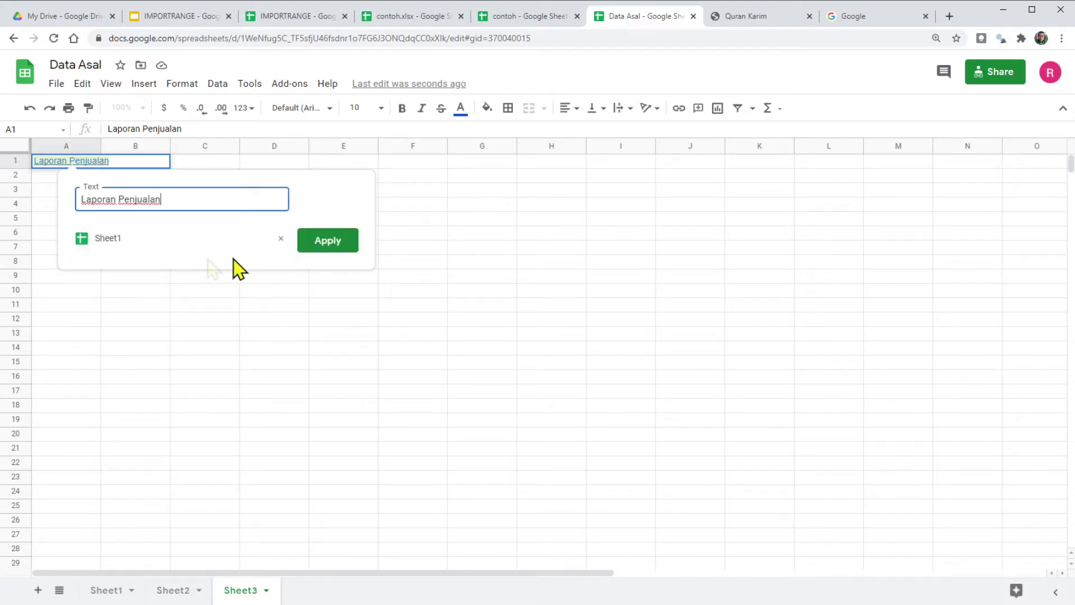
{"action": "left_click", "coordinate": [345, 242]}
Step: Follow the A1 link to Sheet1's product data and come back to Sheet3
{"action": "left_click", "coordinate": [261, 297]}
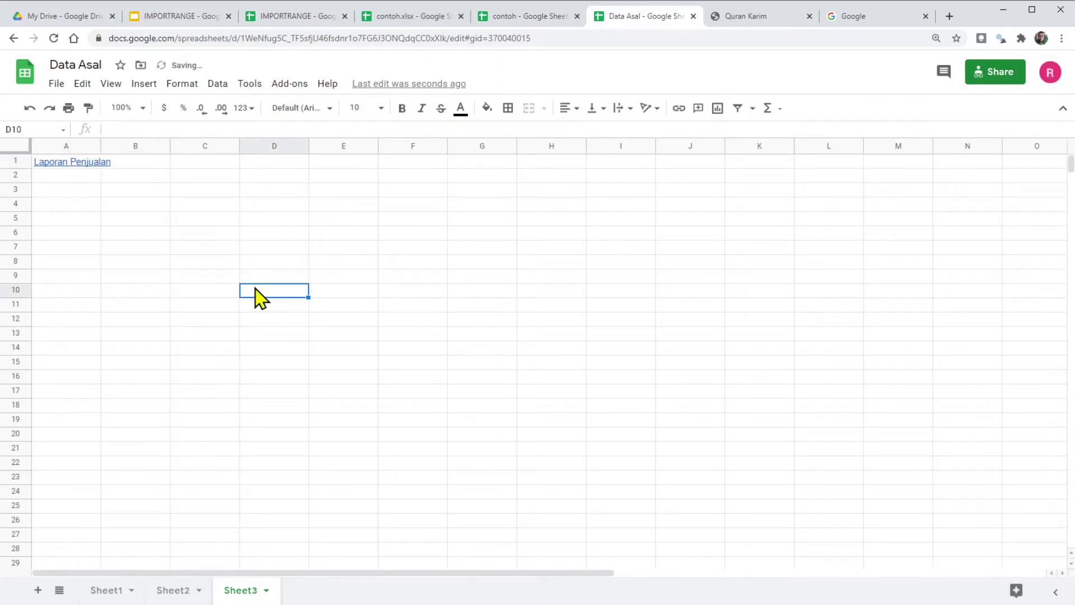
{"action": "mouse_move", "coordinate": [86, 163]}
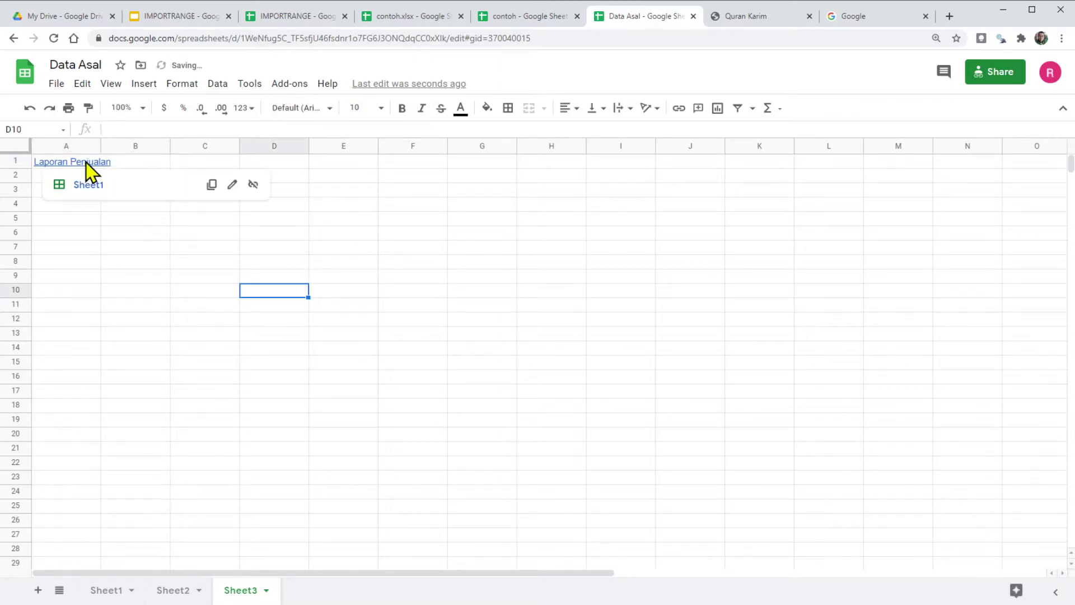
{"action": "left_click", "coordinate": [143, 185]}
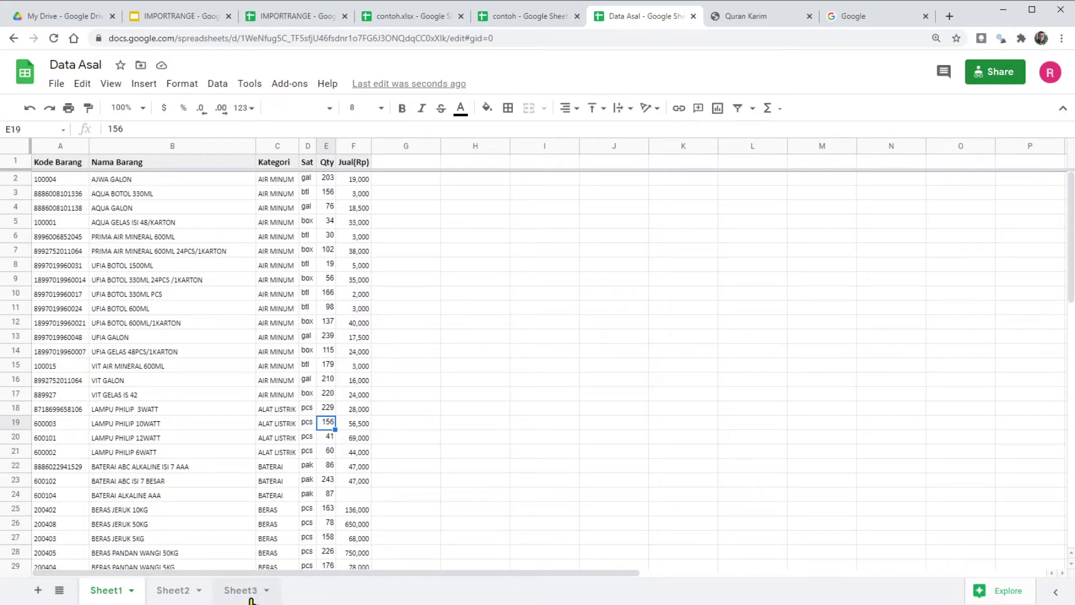
{"action": "left_click", "coordinate": [246, 594]}
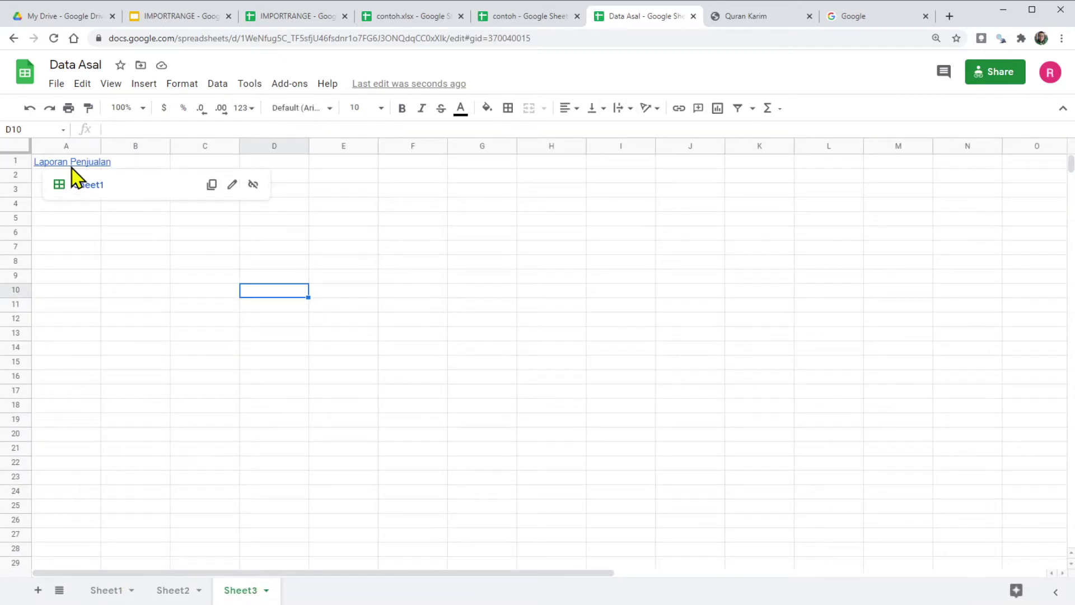
Step: Remove A1's hyperlink so Laporan Penjualan is plain text again
{"action": "left_click", "coordinate": [89, 163]}
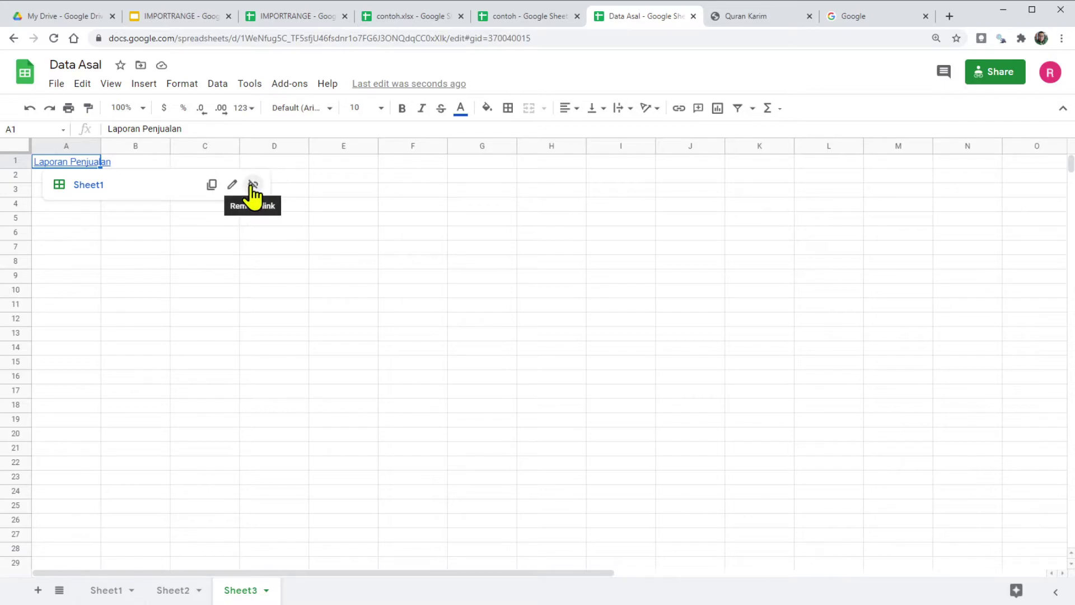
{"action": "left_click", "coordinate": [252, 187]}
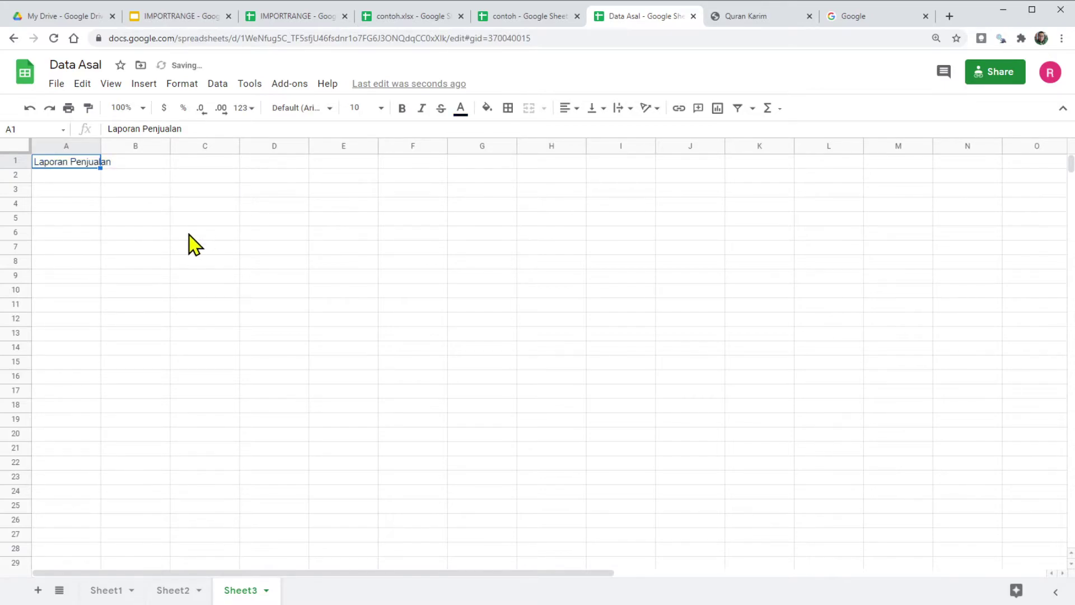
{"action": "left_click", "coordinate": [188, 233]}
{"action": "left_click", "coordinate": [54, 168]}
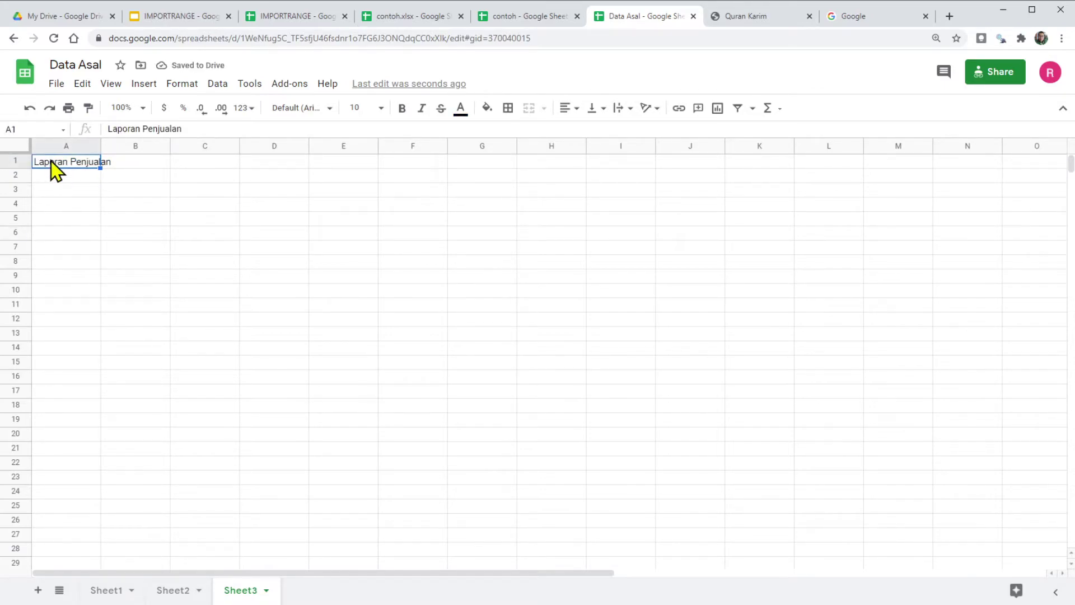
{"action": "right_click", "coordinate": [54, 168]}
Step: Link A1's Laporan Penjualan text to the range Sheet1!A1:F19
{"action": "left_click", "coordinate": [110, 411]}
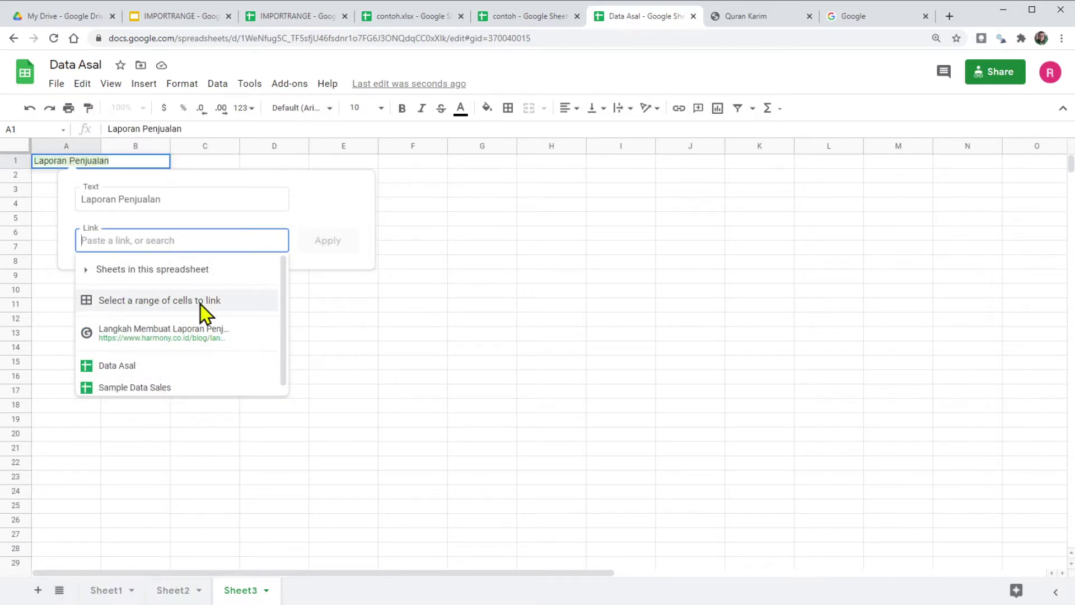
{"action": "left_click", "coordinate": [157, 308]}
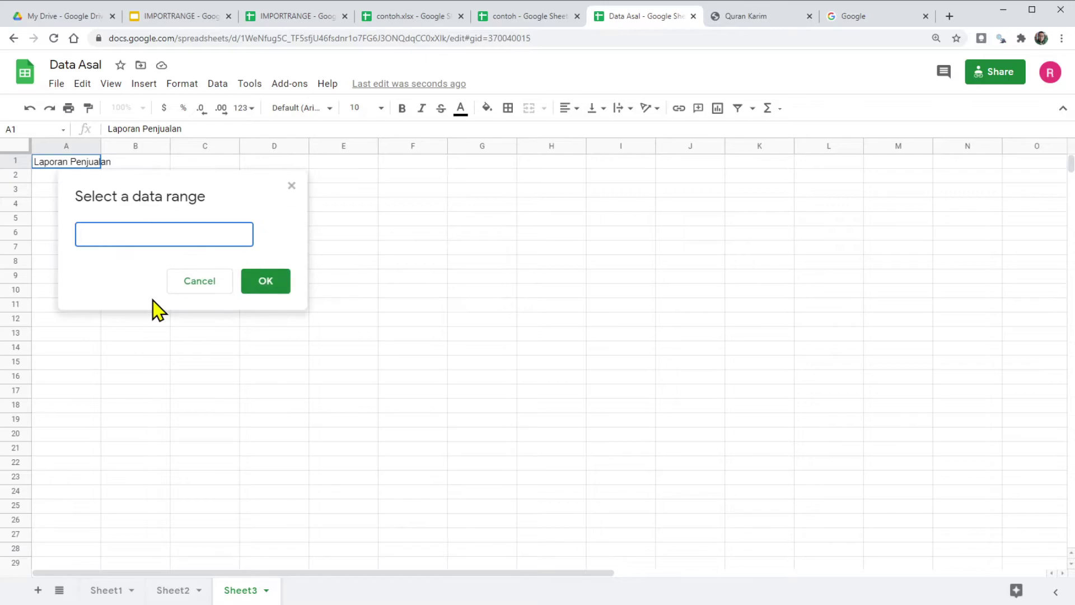
{"action": "left_click", "coordinate": [106, 590]}
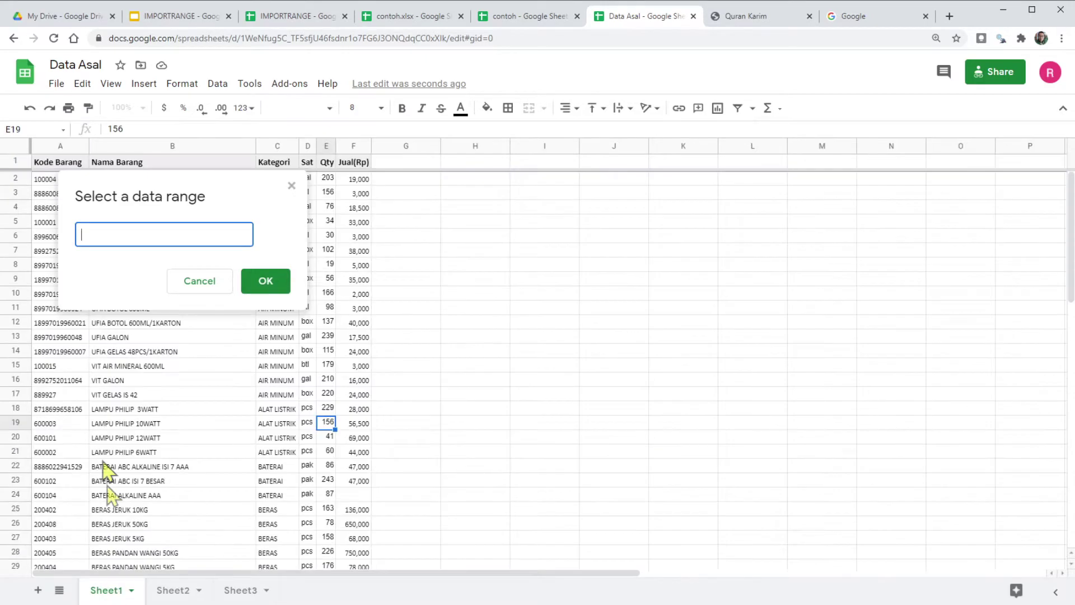
{"action": "left_click_drag", "start_coordinate": [45, 169], "coordinate": [359, 431]}
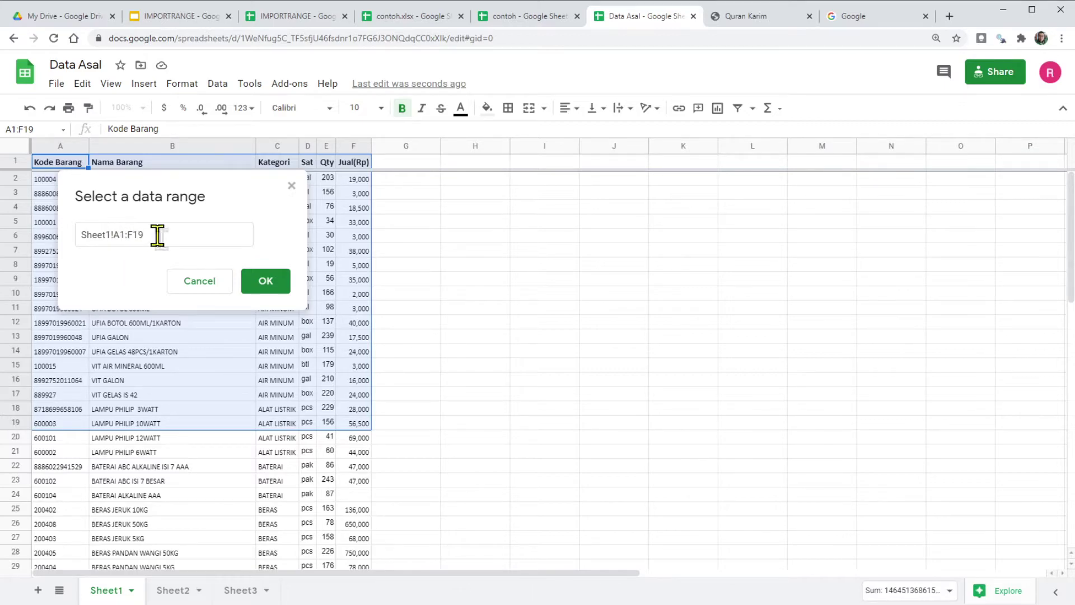
{"action": "left_click", "coordinate": [280, 283]}
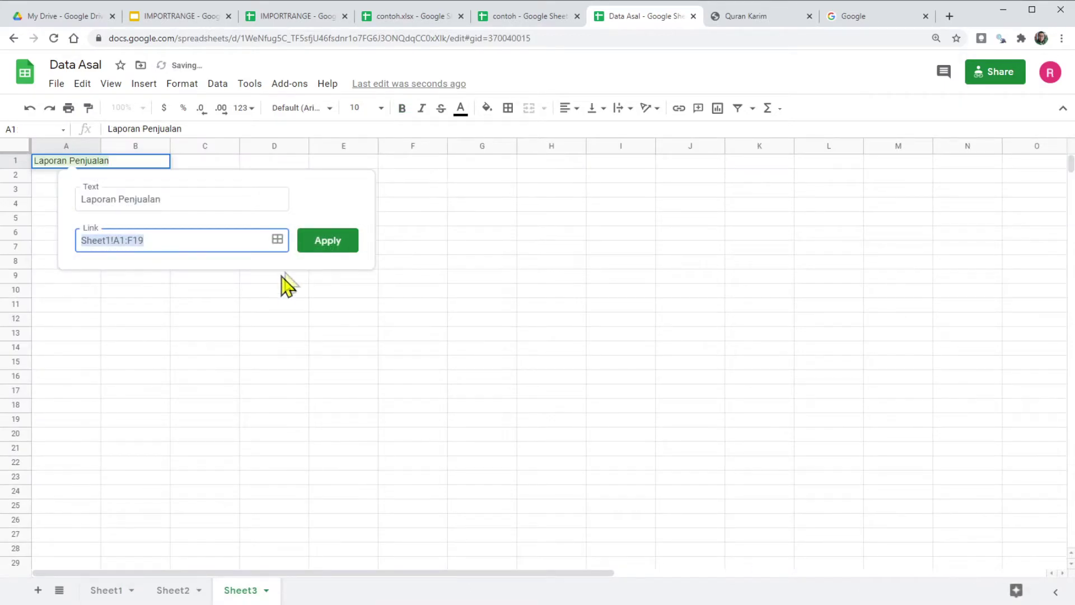
{"action": "left_click", "coordinate": [336, 242]}
Step: Test the A1 link to the Sheet1 range, then return to Sheet3
{"action": "left_click", "coordinate": [353, 305]}
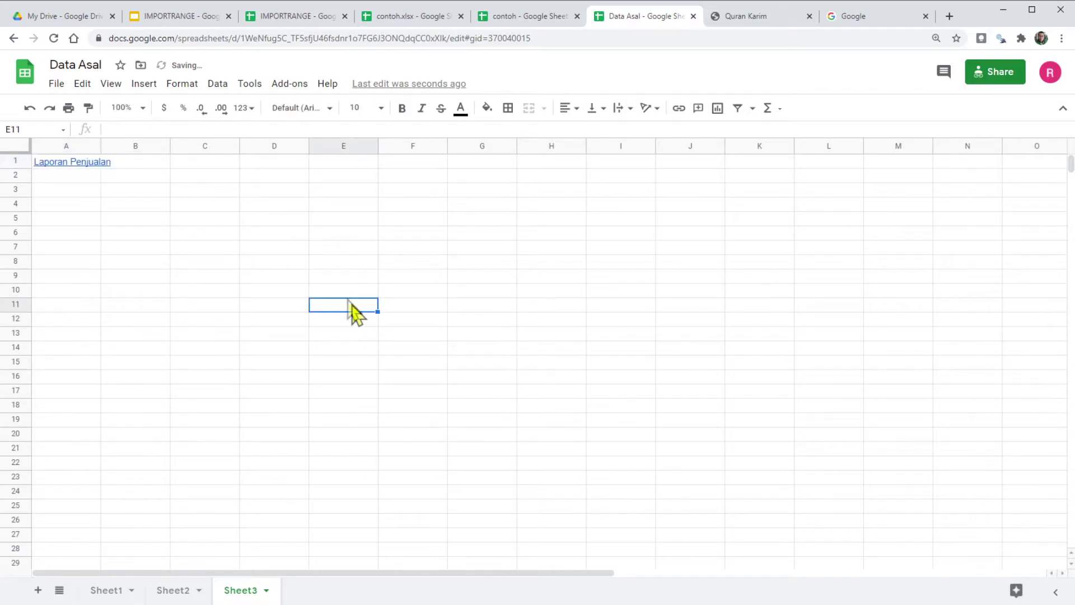
{"action": "mouse_move", "coordinate": [95, 162]}
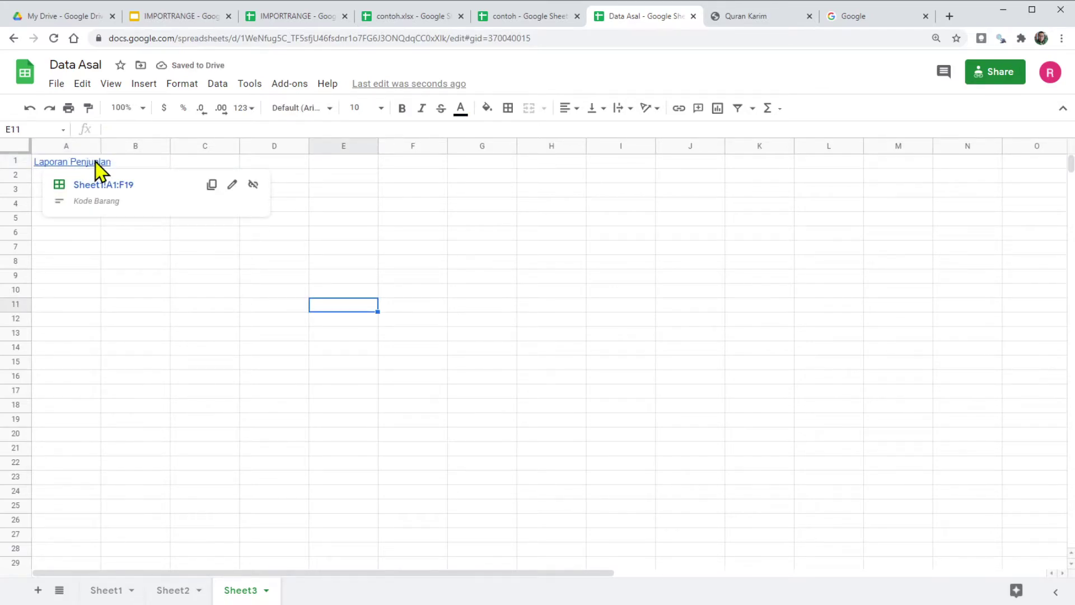
{"action": "left_click", "coordinate": [179, 192]}
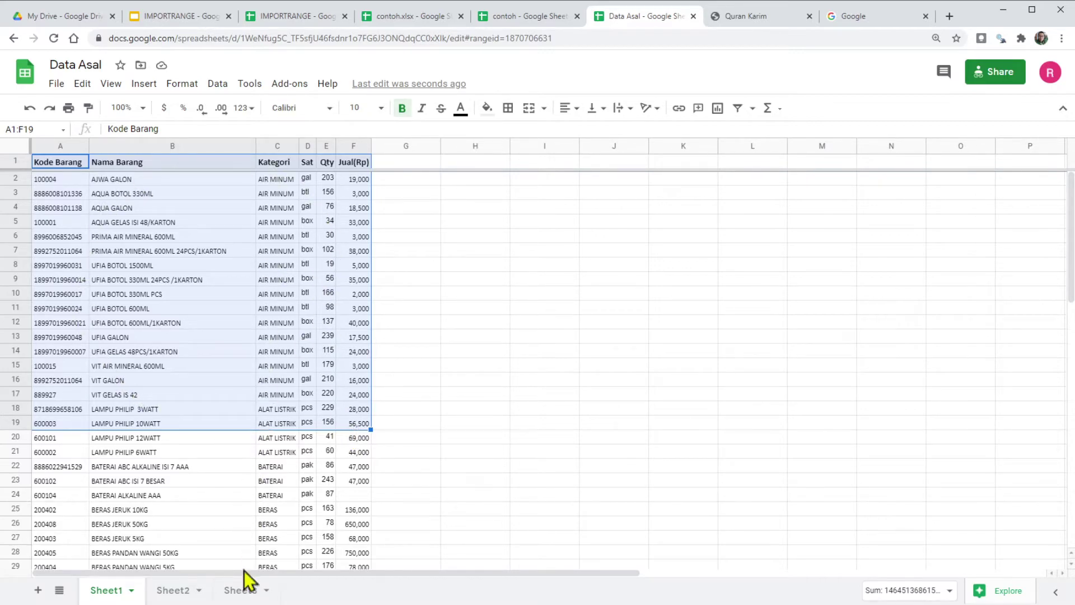
{"action": "left_click", "coordinate": [238, 590]}
{"action": "mouse_move", "coordinate": [72, 162]}
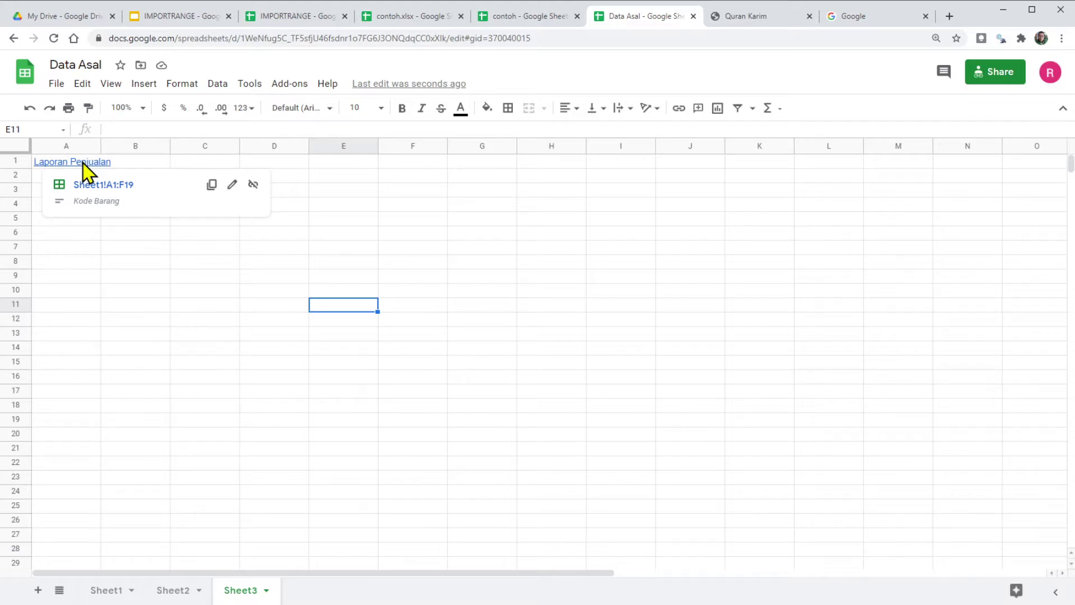
{"action": "left_click", "coordinate": [280, 17]}
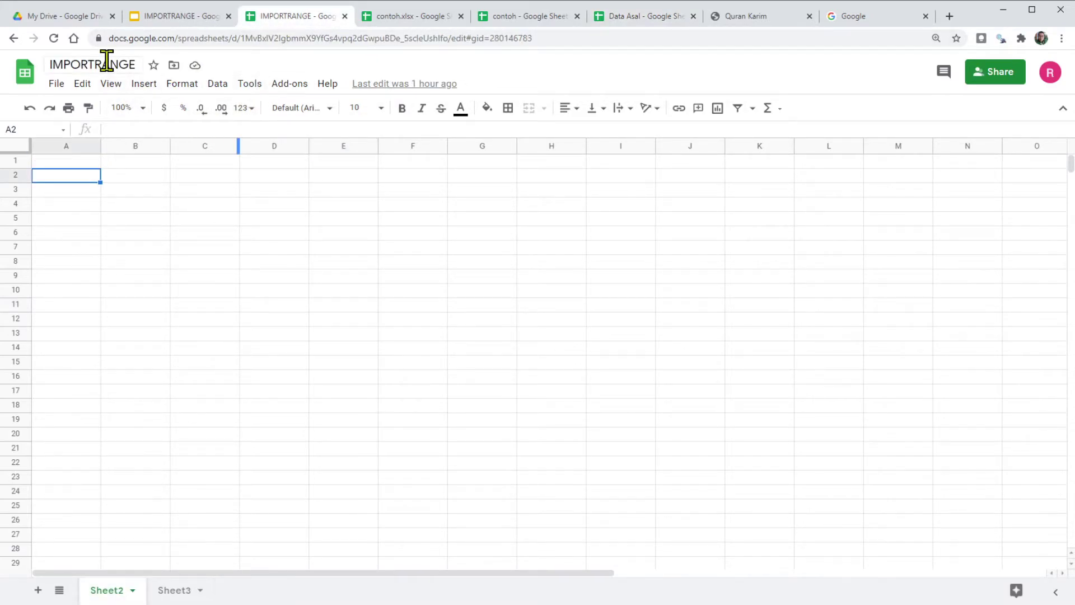
{"action": "left_click_drag", "start_coordinate": [151, 261], "coordinate": [572, 304]}
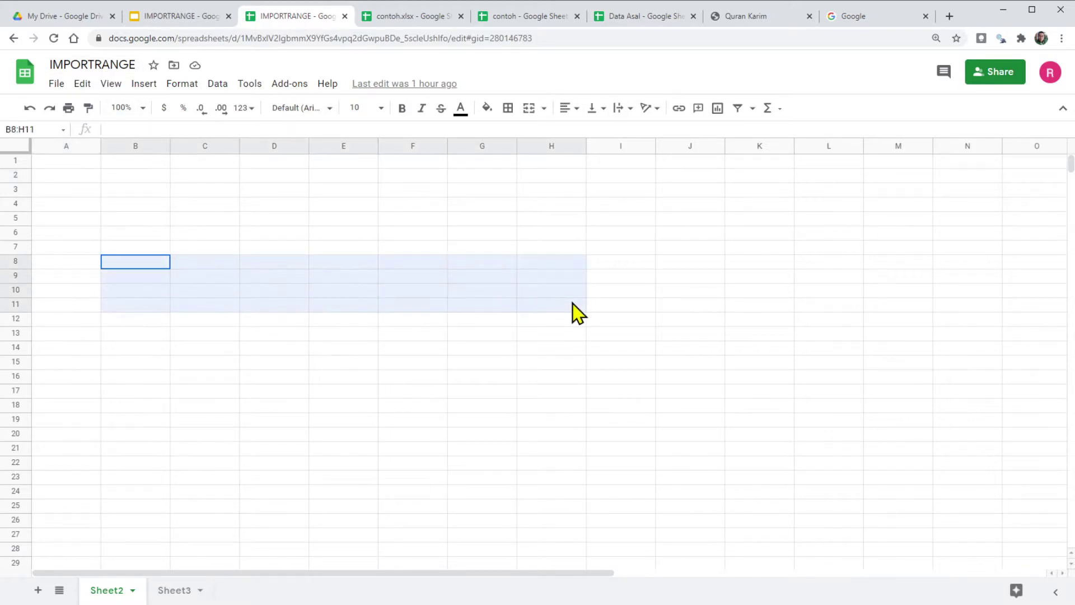
{"action": "left_click_drag", "start_coordinate": [470, 249], "coordinate": [702, 407]}
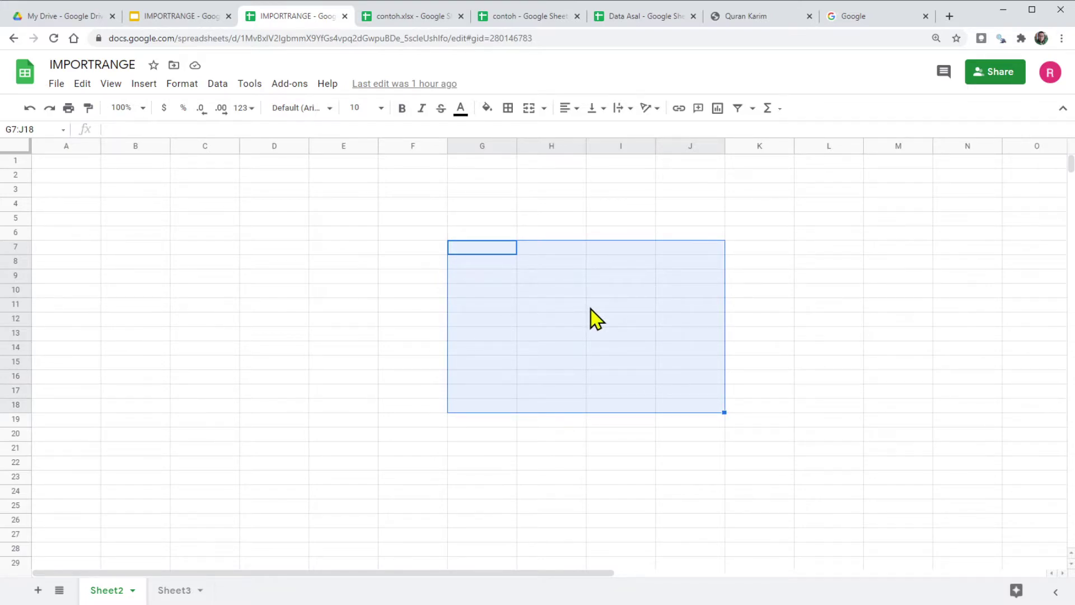
{"action": "left_click", "coordinate": [283, 249]}
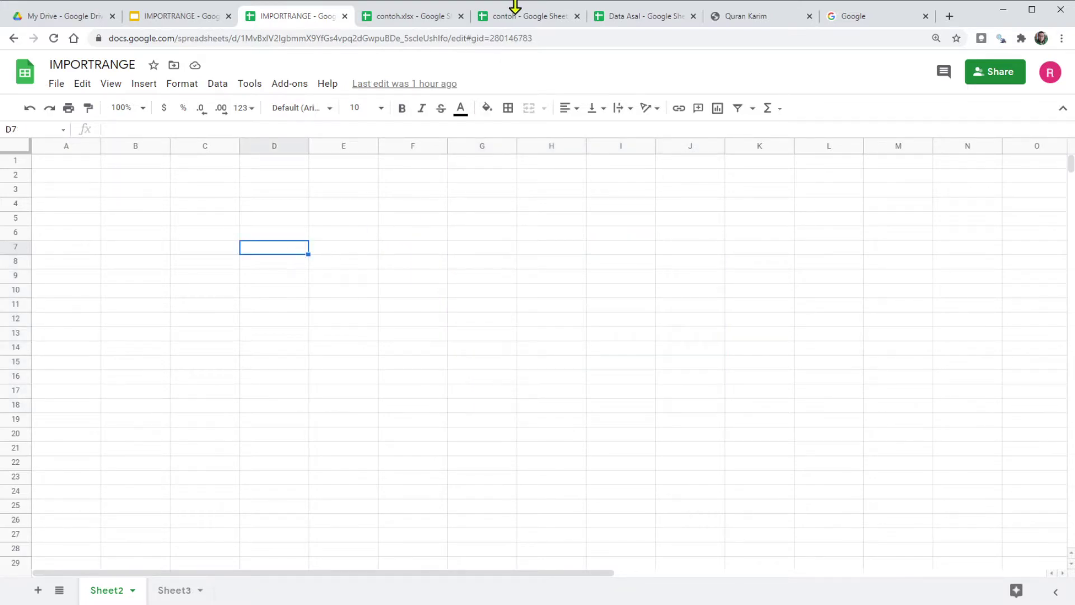
{"action": "left_click", "coordinate": [631, 22]}
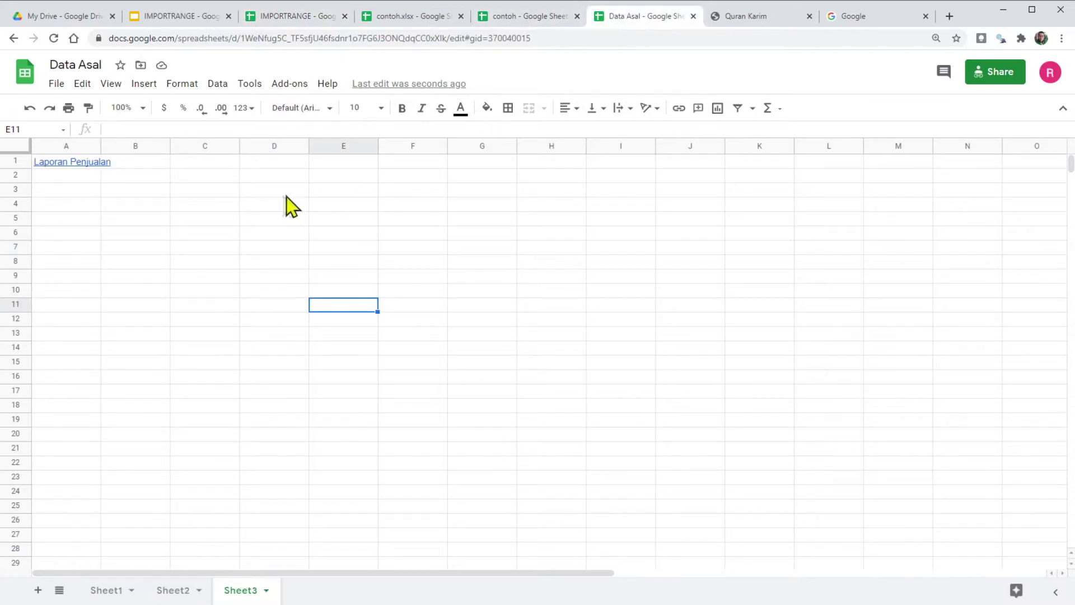
{"action": "left_click", "coordinate": [203, 192]}
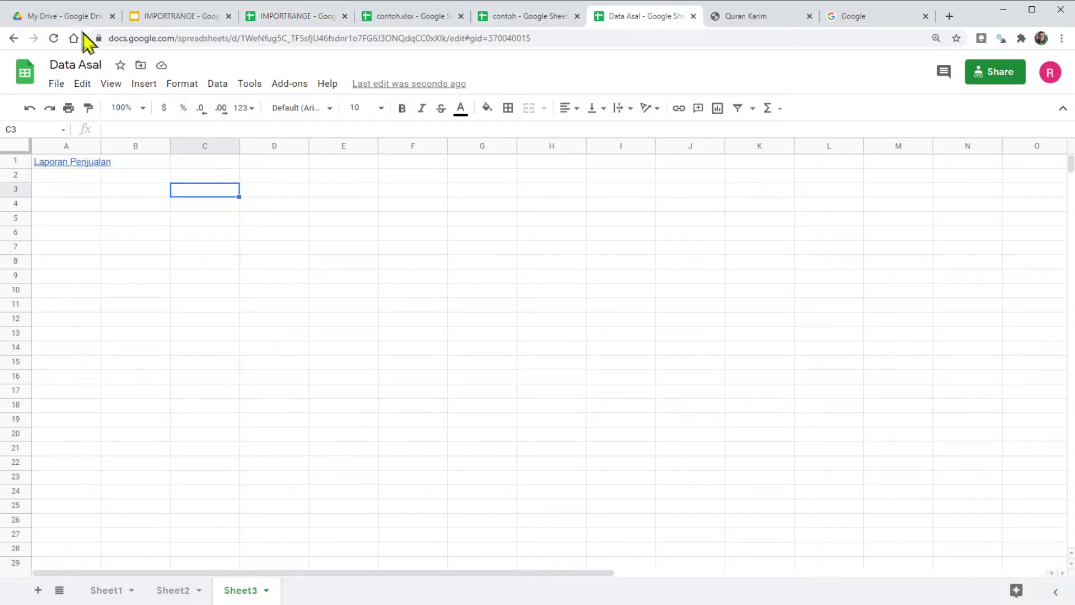
Step: In My Drive, copy the Sales spreadsheet's link (access Restricted) and return to Data Asal
{"action": "left_click", "coordinate": [56, 16]}
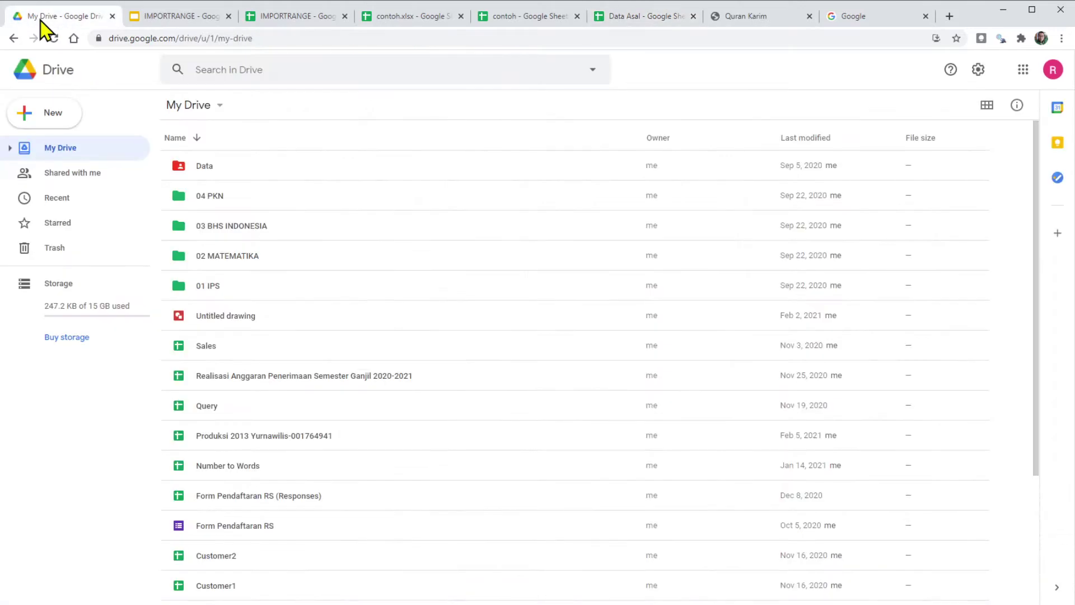
{"action": "left_click", "coordinate": [236, 351]}
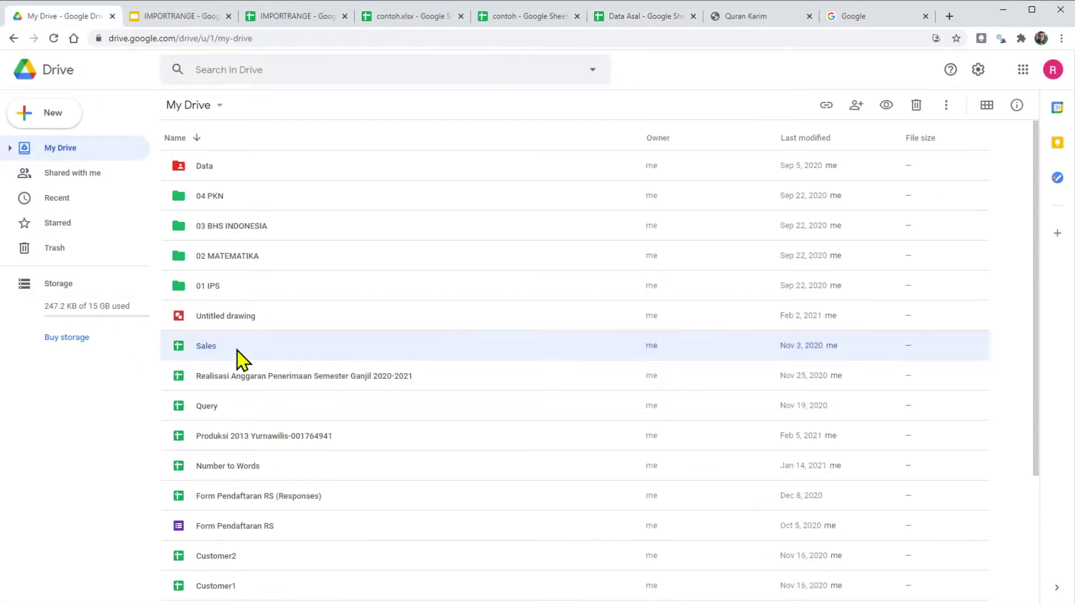
{"action": "right_click", "coordinate": [243, 350]}
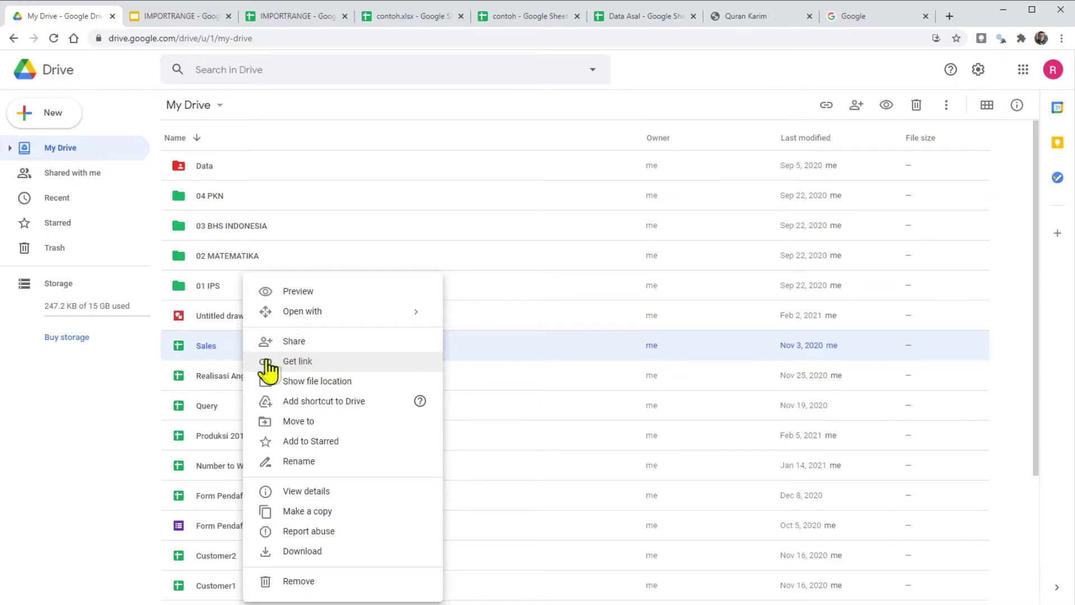
{"action": "left_click", "coordinate": [293, 363]}
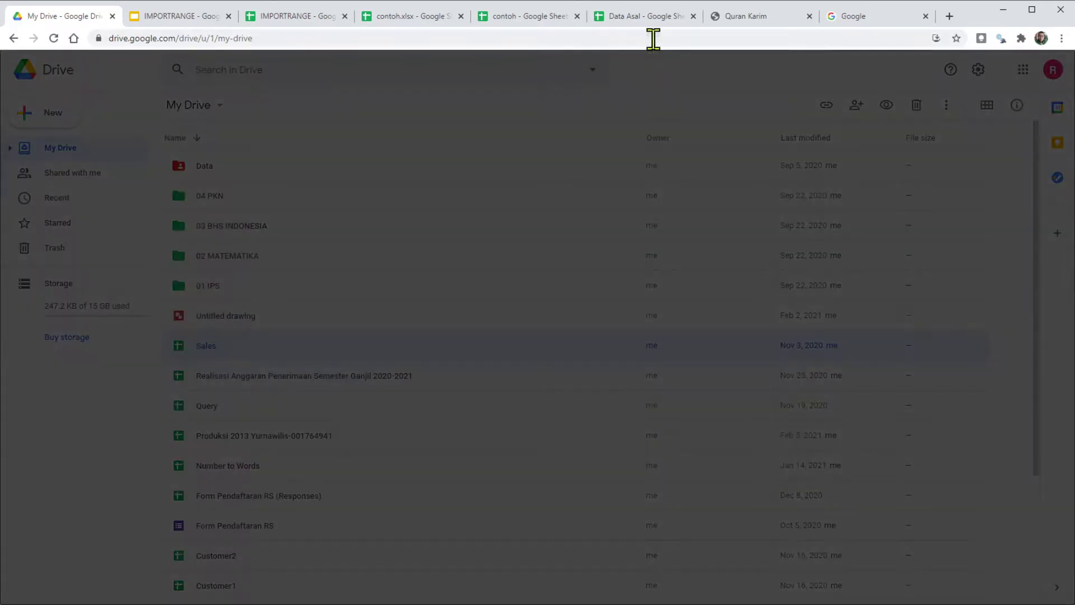
{"action": "left_click", "coordinate": [689, 347]}
{"action": "left_click", "coordinate": [697, 430]}
{"action": "left_click", "coordinate": [640, 17]}
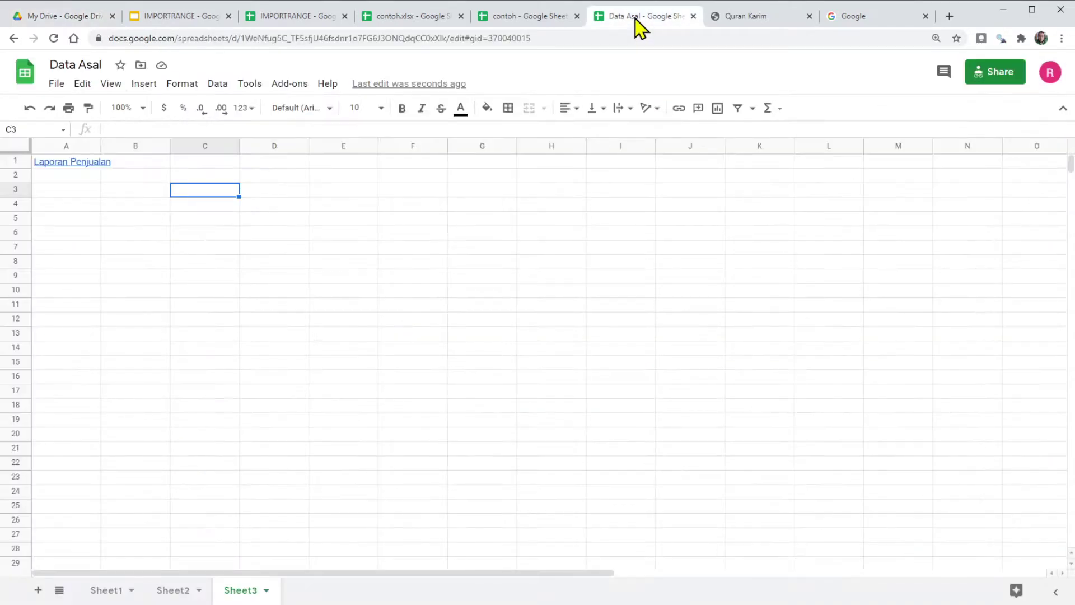
Step: Enter the word Sales in cell C1
{"action": "left_click", "coordinate": [214, 163]}
{"action": "type", "text": "Sales"}
{"action": "key", "text": "Return"}
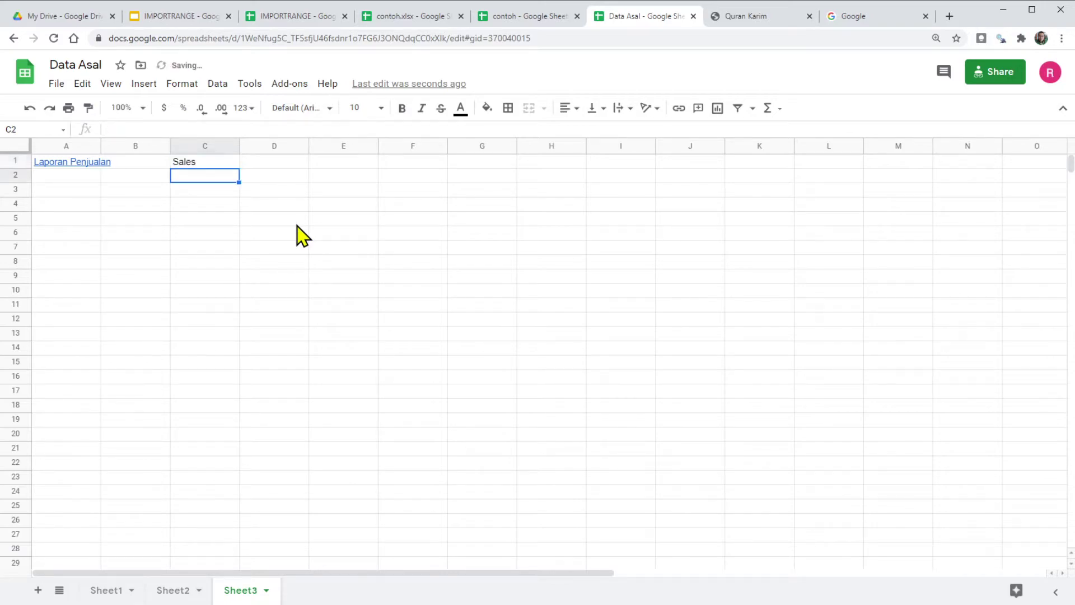
Step: Link C1's Sales text to the pasted Sales spreadsheet URL
{"action": "left_click", "coordinate": [232, 277]}
{"action": "left_click", "coordinate": [206, 163]}
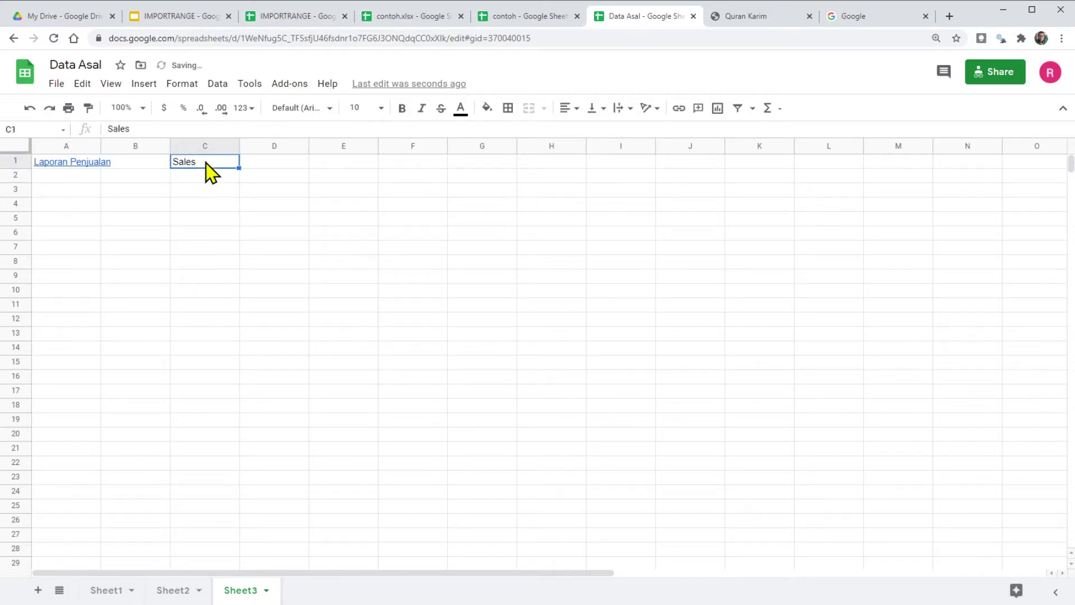
{"action": "right_click", "coordinate": [206, 162]}
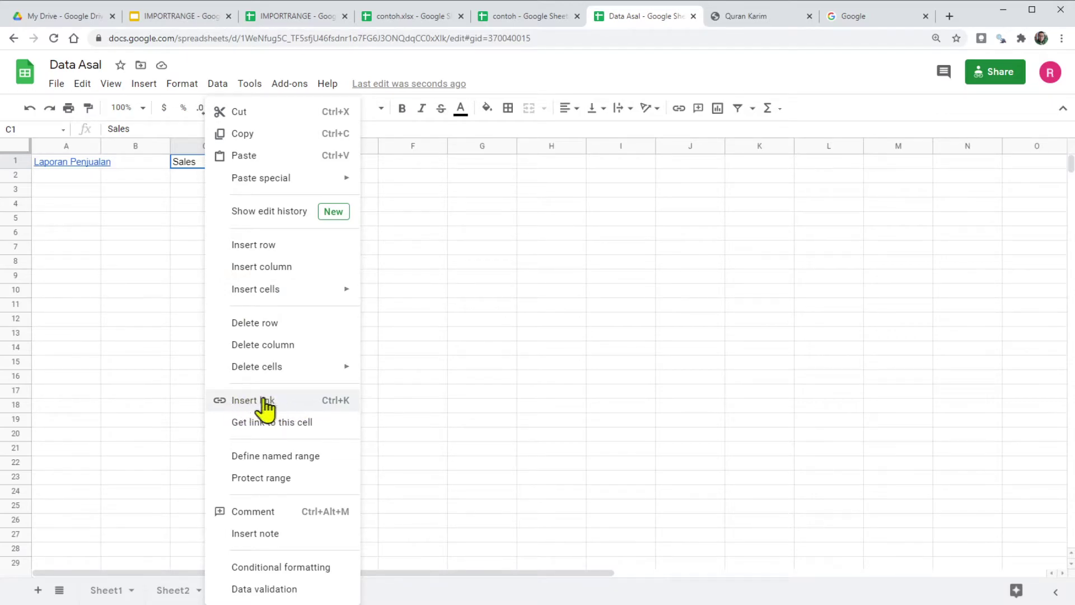
{"action": "left_click", "coordinate": [259, 401]}
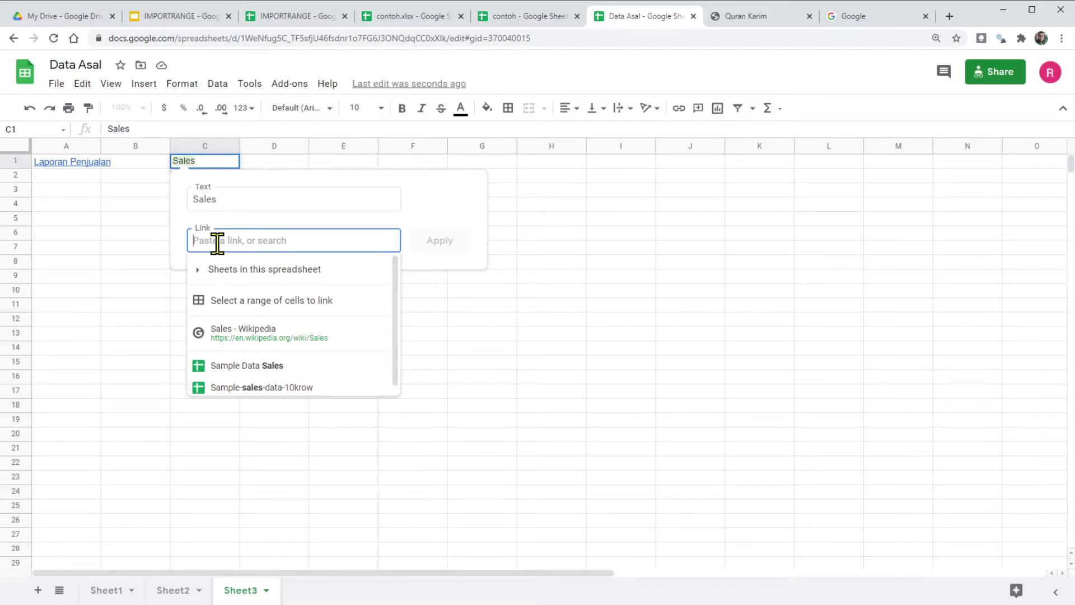
{"action": "key", "text": "ctrl+v"}
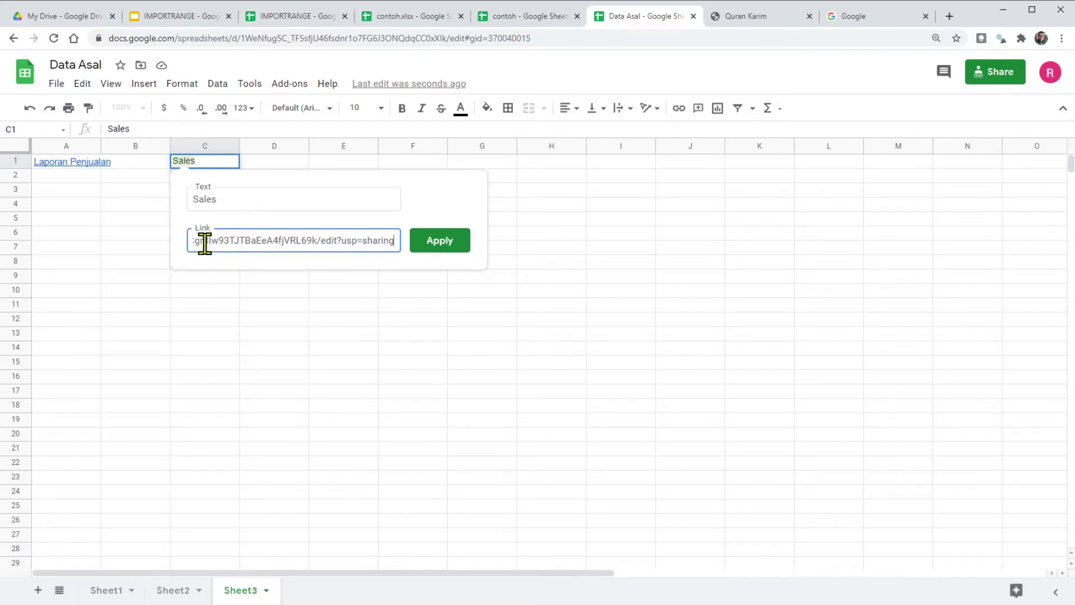
{"action": "left_click", "coordinate": [454, 246]}
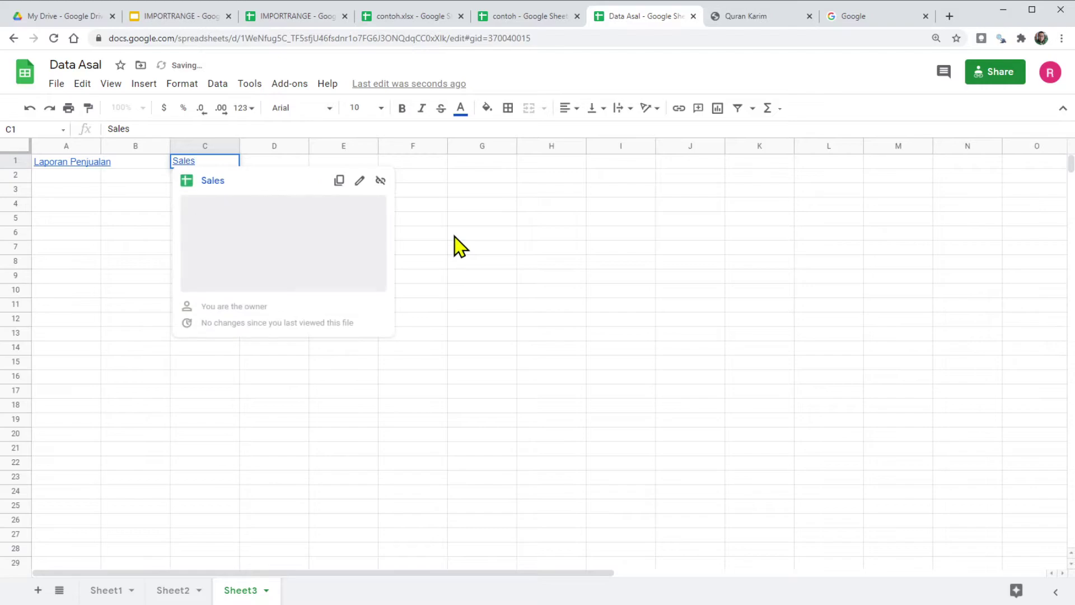
Step: Open the linked Sales spreadsheet in a new tab from C1's link preview
{"action": "left_click", "coordinate": [474, 316]}
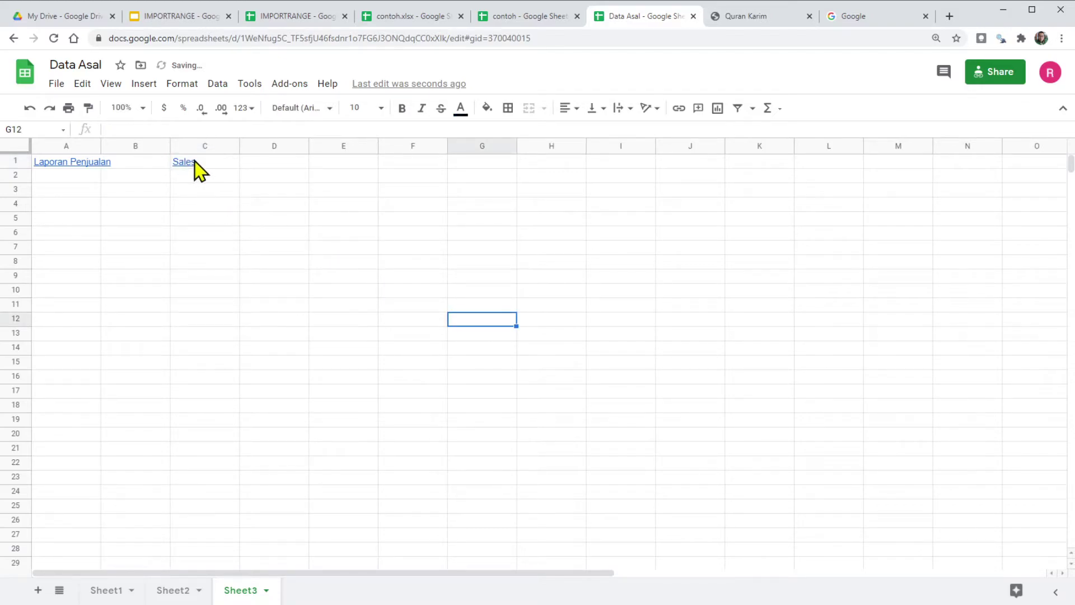
{"action": "mouse_move", "coordinate": [196, 165]}
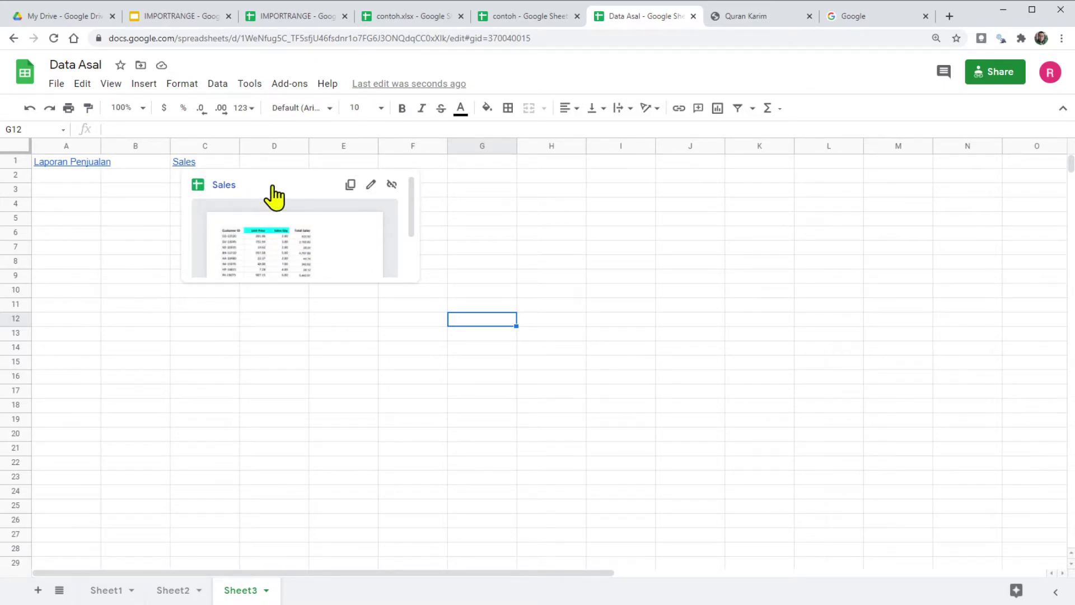
{"action": "left_click", "coordinate": [352, 241]}
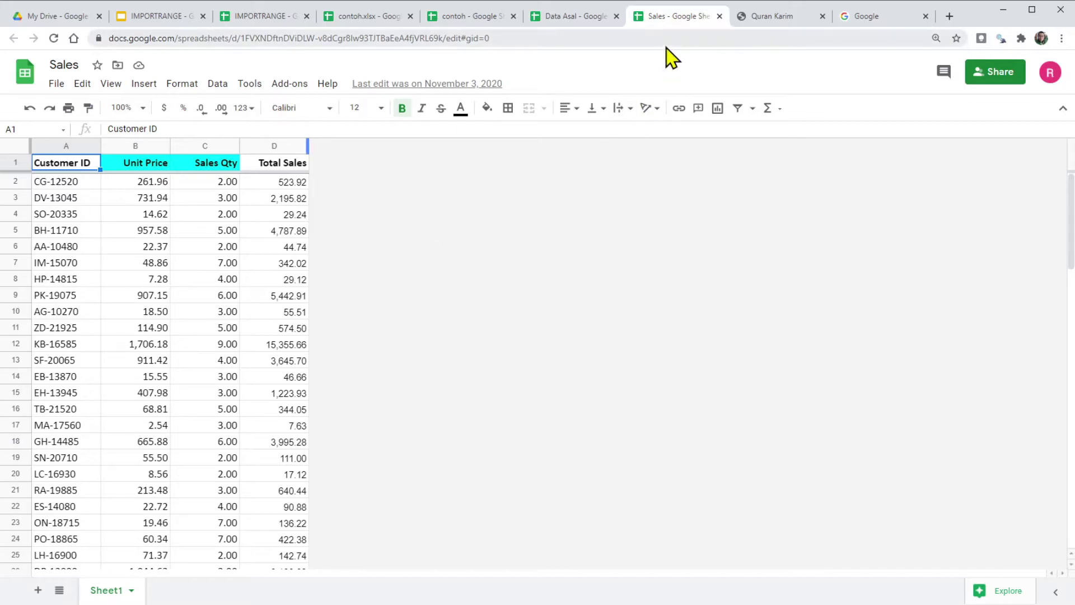
Step: Once the Sales data loads, return to slide 9, the IMPORTRANGE FAQ
{"action": "left_click", "coordinate": [166, 18]}
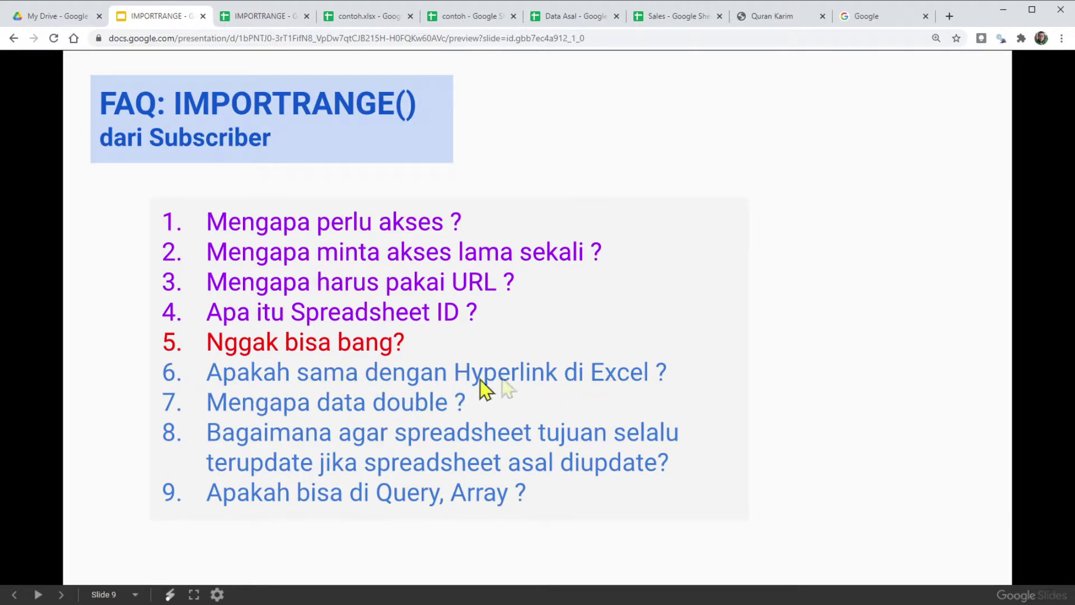
Step: Cycle through the IMPORTRANGE, Sales, Data Asal and FAQ tabs, ending on IMPORTRANGE's empty Sheet2
{"action": "left_click", "coordinate": [257, 19]}
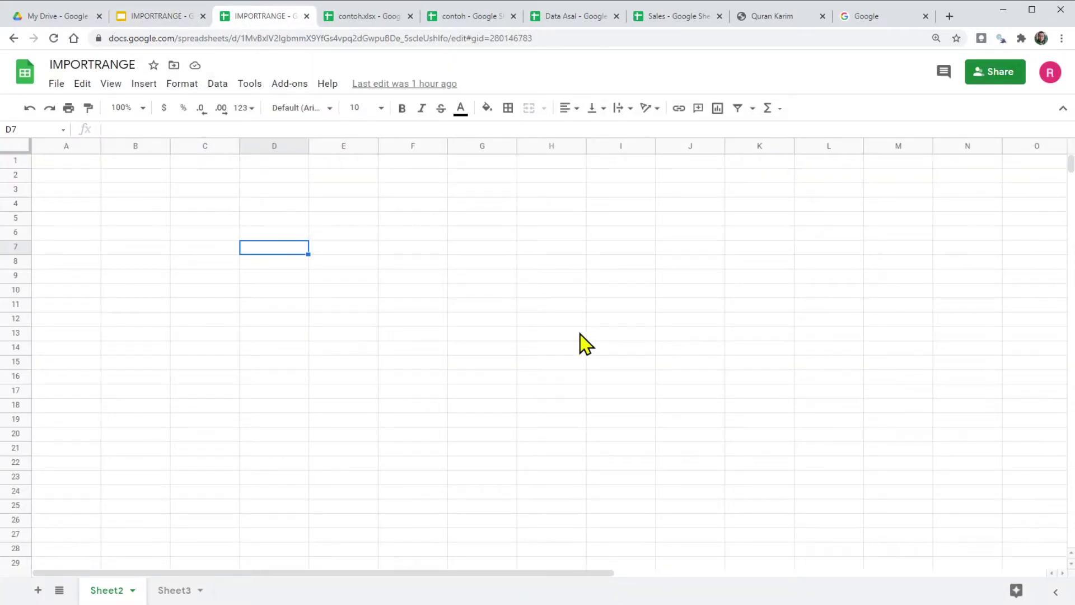
{"action": "left_click", "coordinate": [680, 17]}
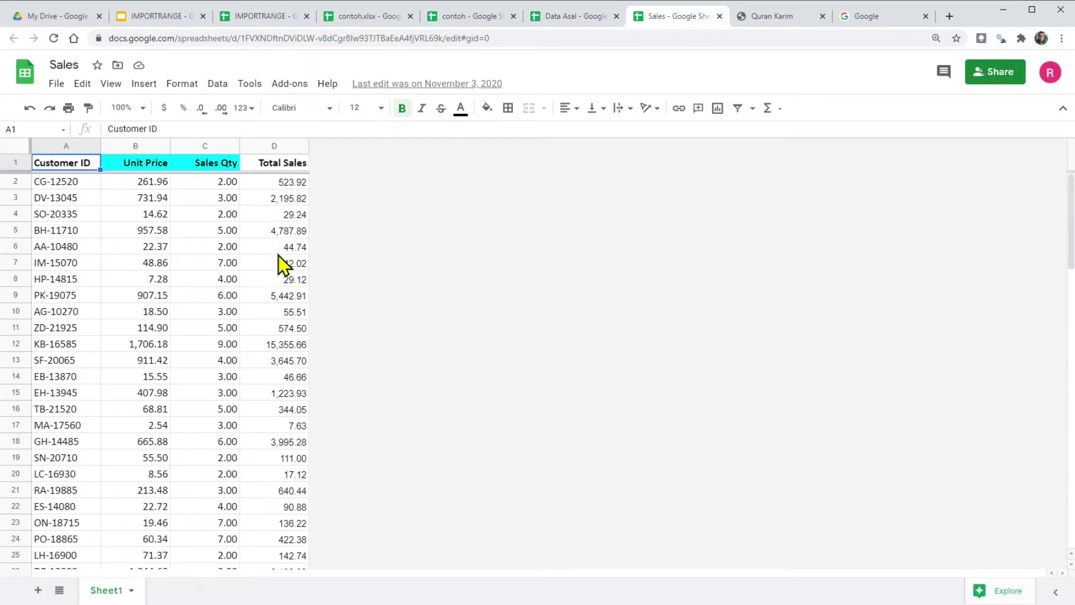
{"action": "left_click", "coordinate": [582, 16]}
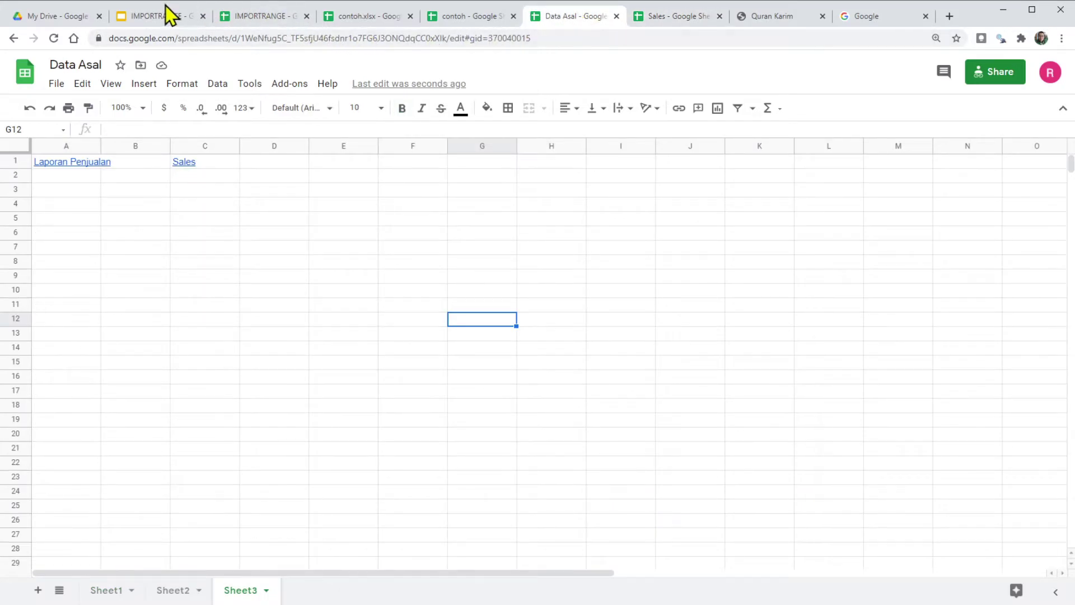
{"action": "left_click", "coordinate": [159, 16]}
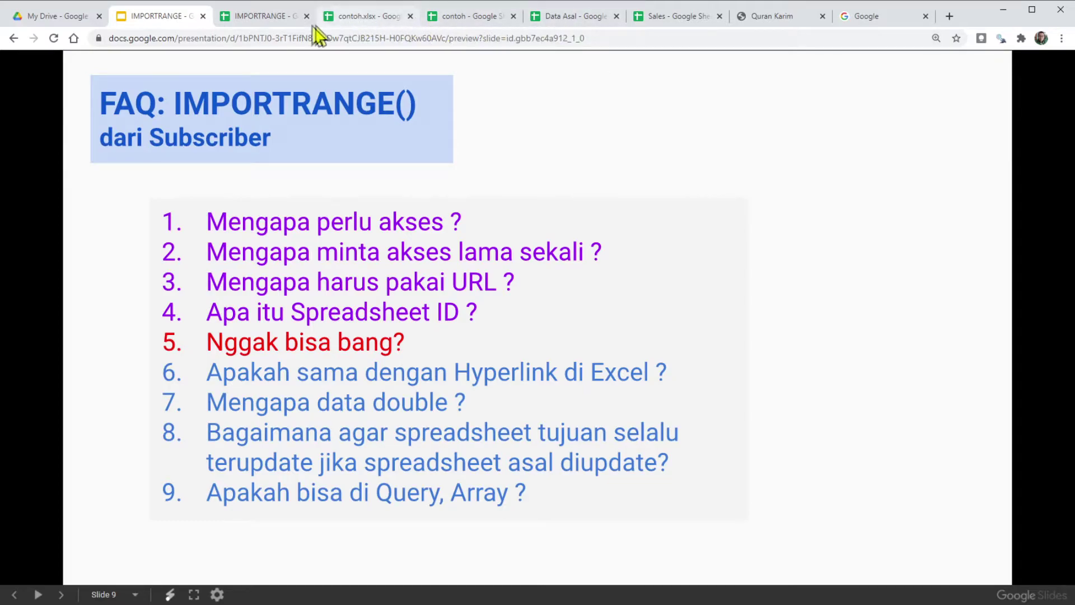
{"action": "left_click", "coordinate": [285, 24]}
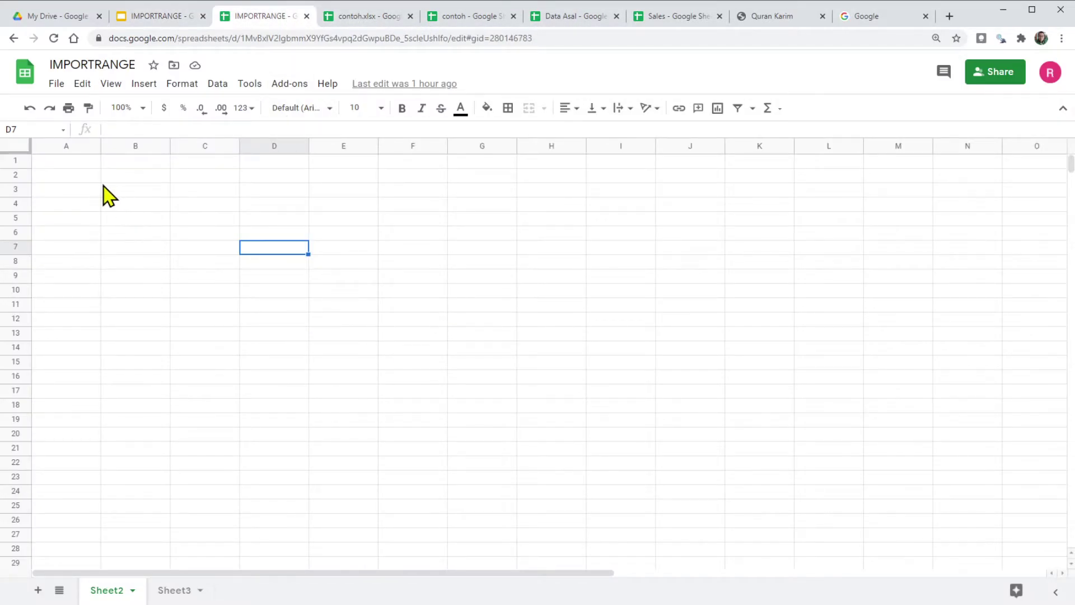
Step: Start =IMPORTRANGE("","") in cell A1, then switch to the Data Asal spreadsheet
{"action": "left_click", "coordinate": [71, 164]}
{"action": "type", "text": "=impoe"}
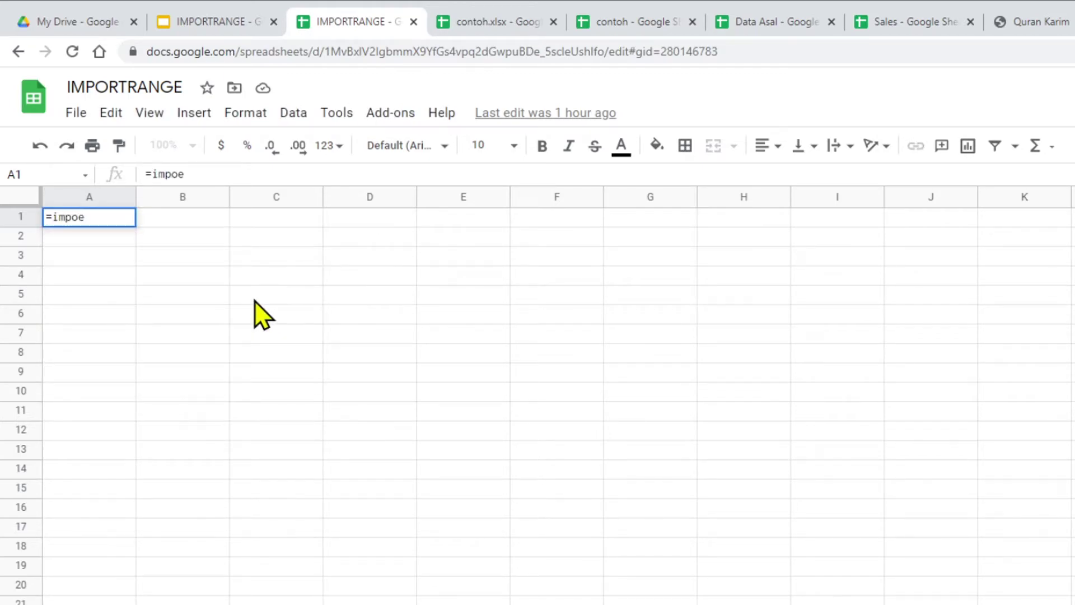
{"action": "key", "text": "BackSpace"}
{"action": "type", "text": "rt"}
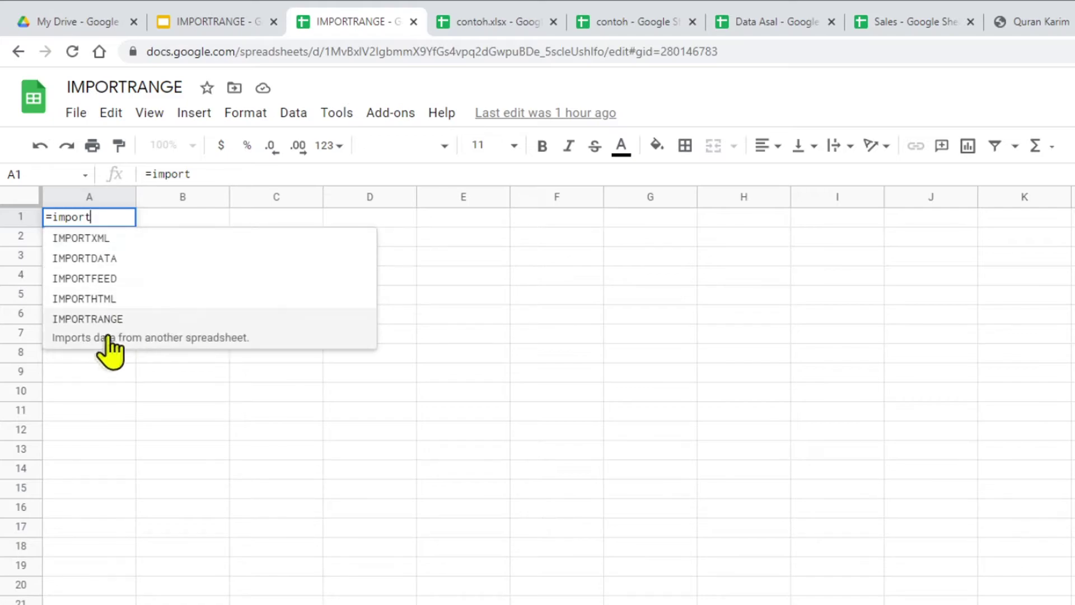
{"action": "left_click", "coordinate": [109, 333]}
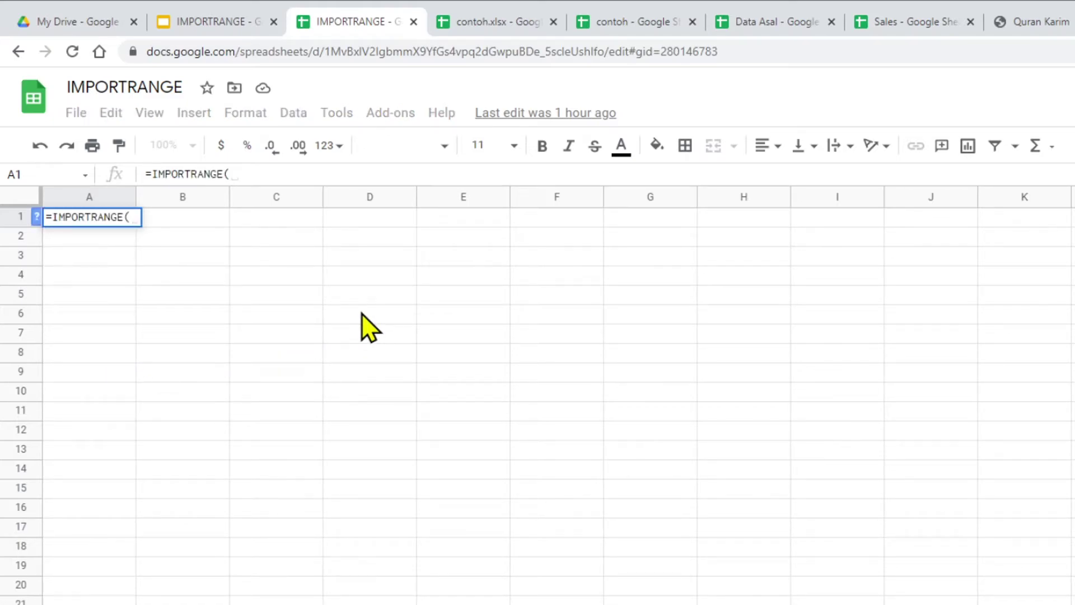
{"action": "type", "text": "\"\""}
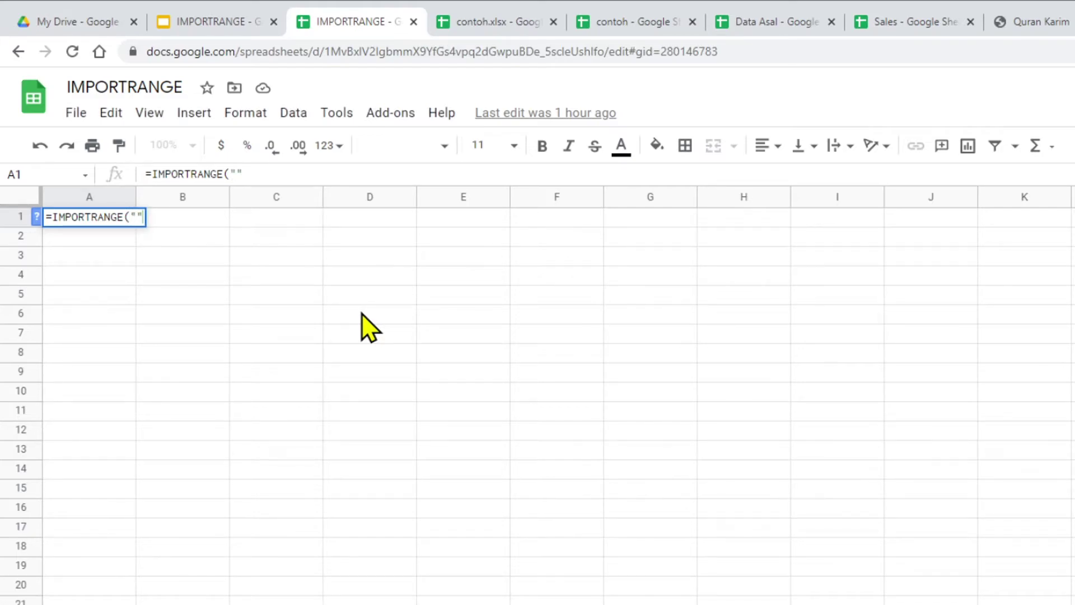
{"action": "type", "text": ","}
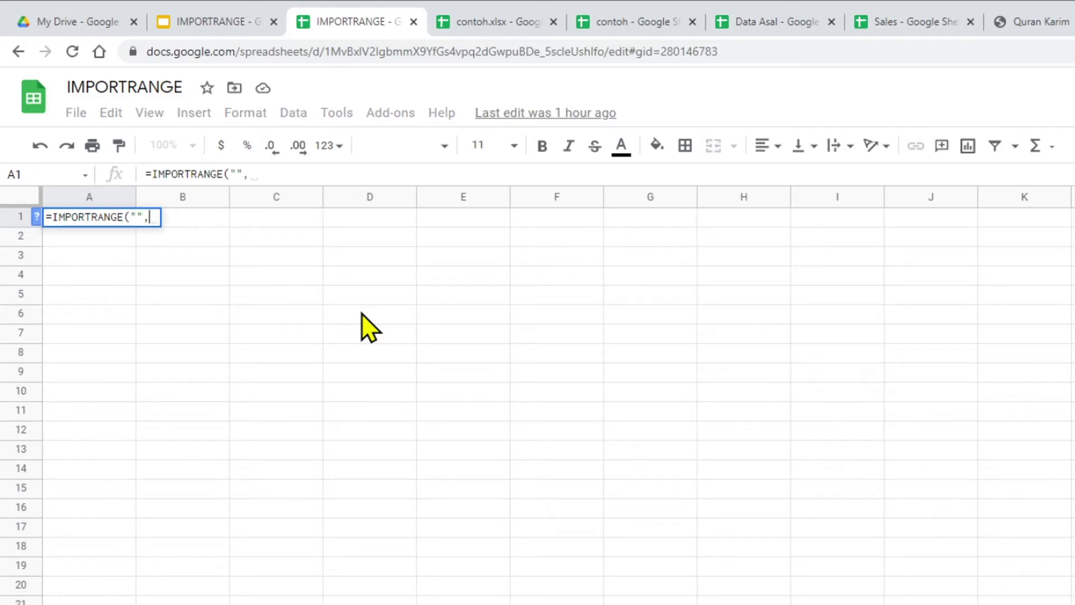
{"action": "type", "text": "\"\")"}
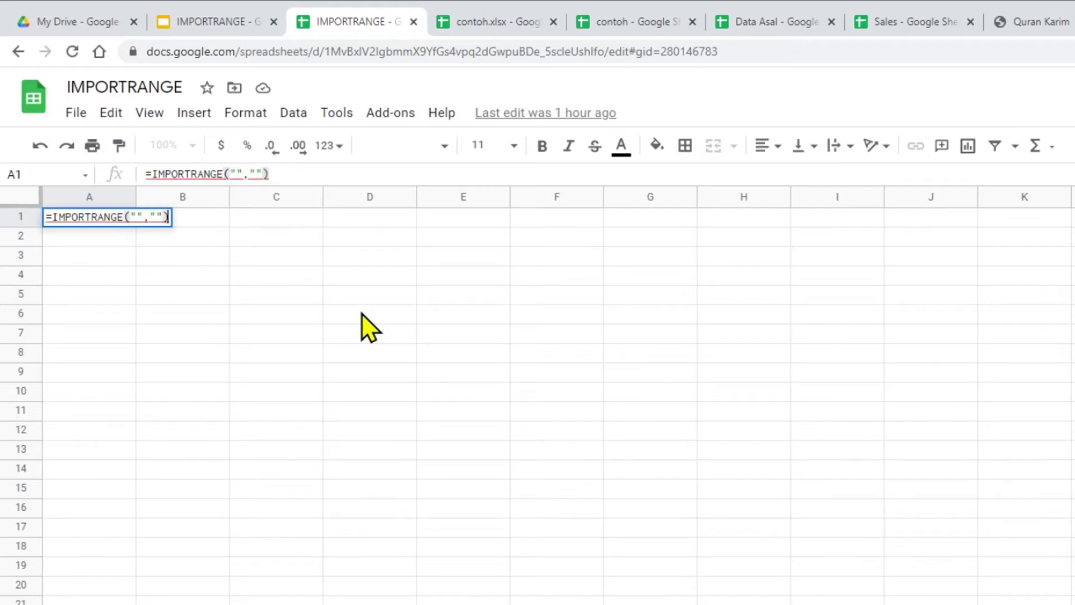
{"action": "left_click", "coordinate": [137, 219]}
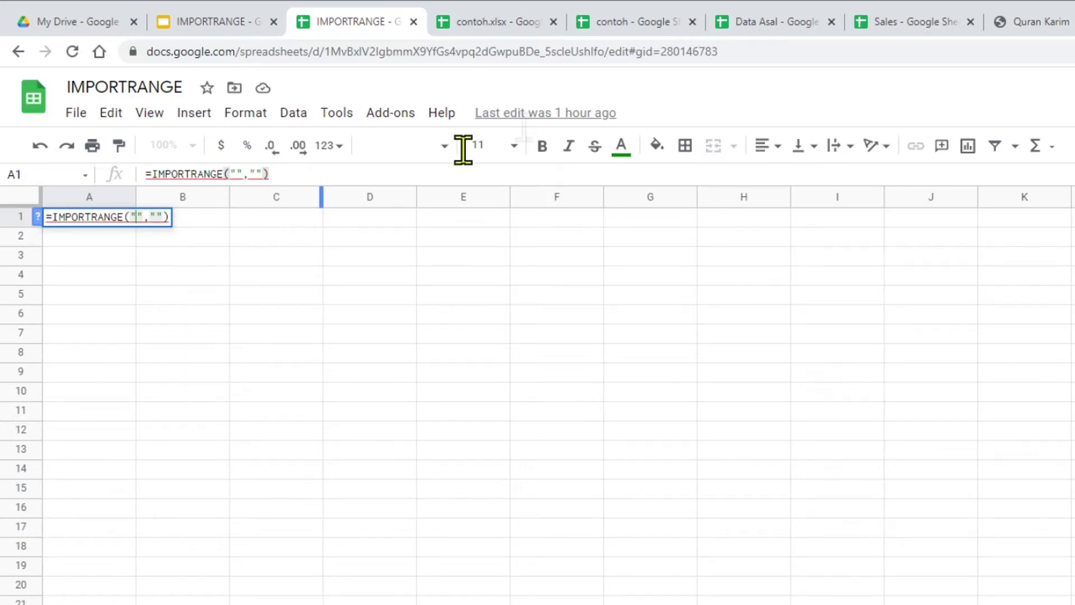
{"action": "left_click", "coordinate": [776, 25]}
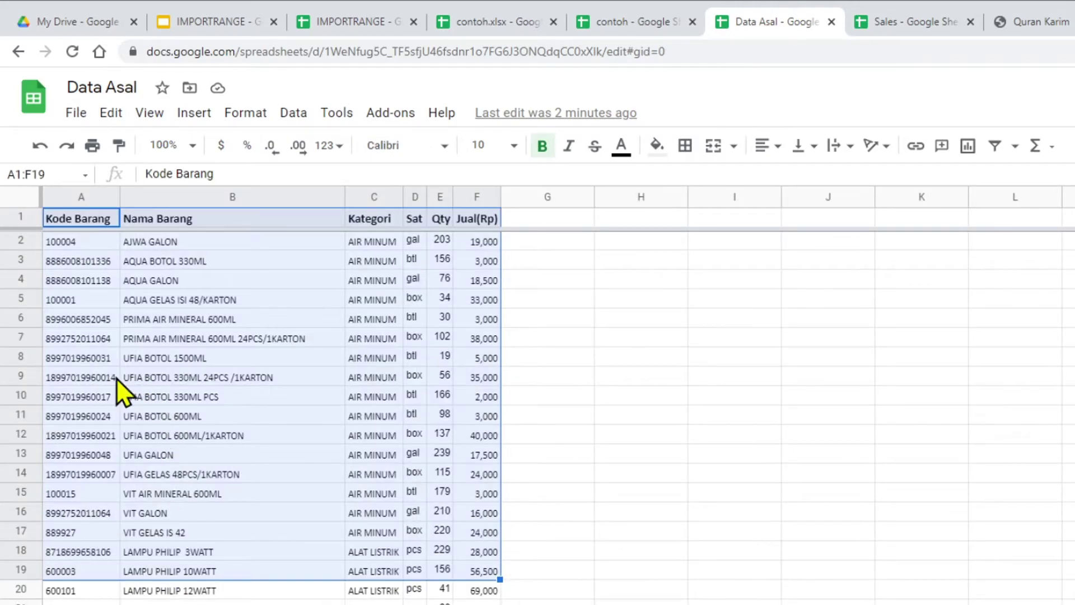
Step: Select and copy the Data Asal spreadsheet ID from its web address
{"action": "left_click", "coordinate": [109, 336]}
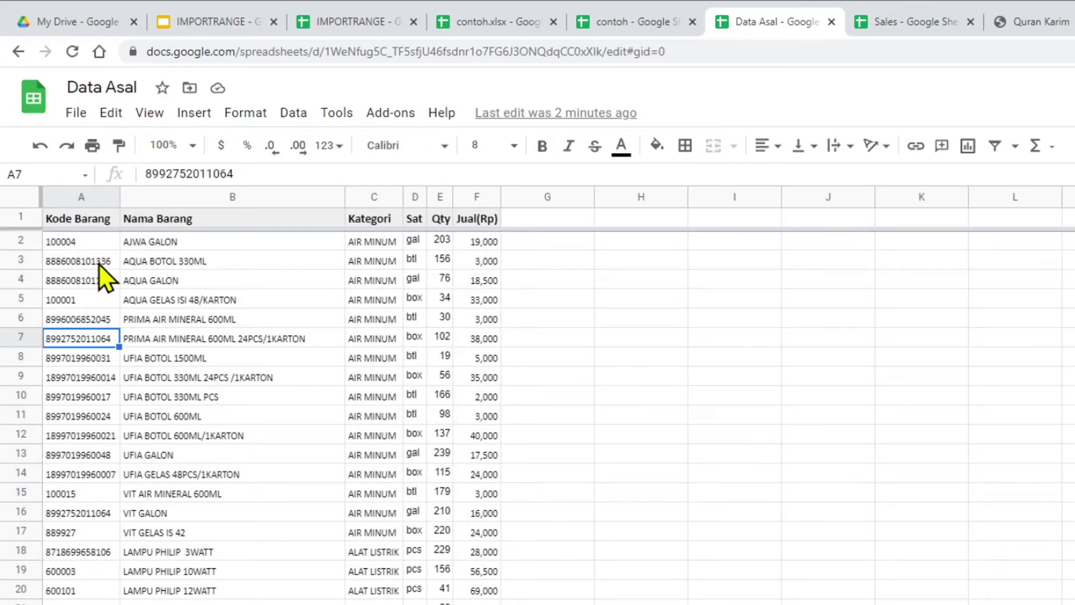
{"action": "left_click", "coordinate": [522, 51]}
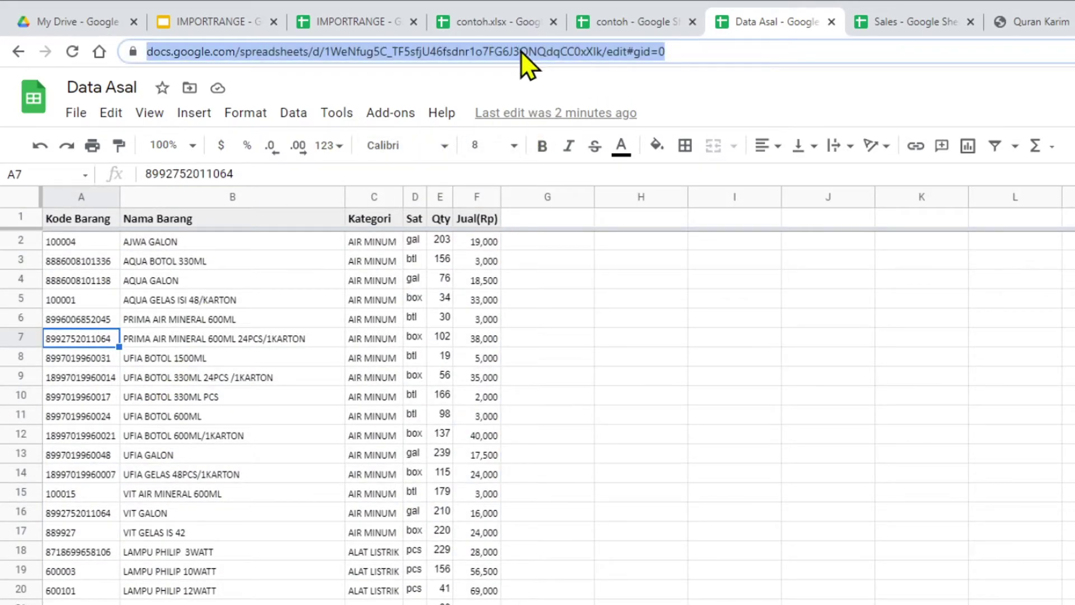
{"action": "double_click", "coordinate": [522, 52]}
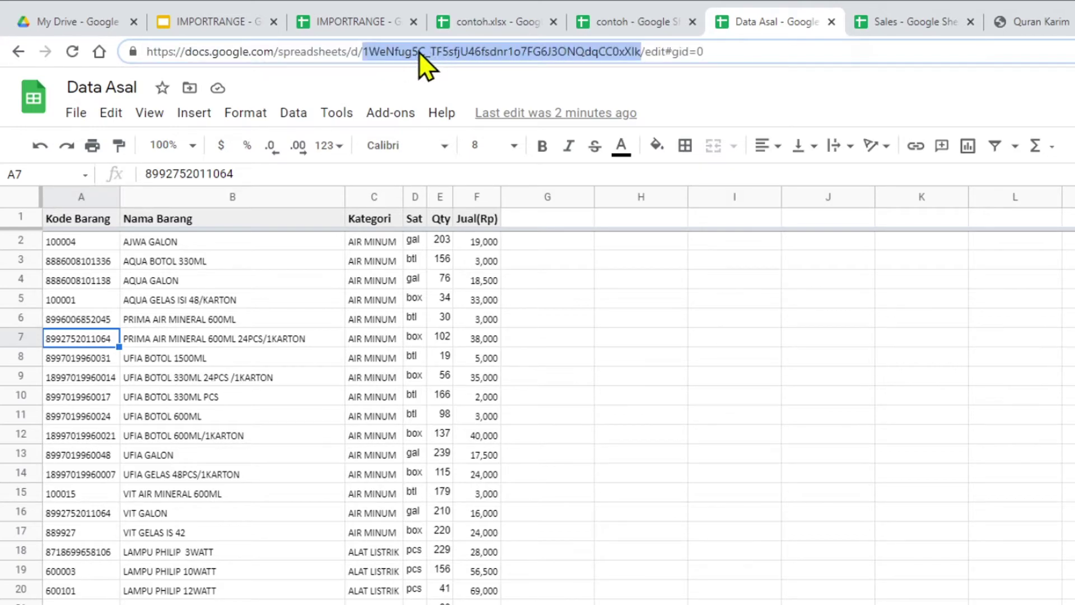
{"action": "left_click", "coordinate": [305, 50]}
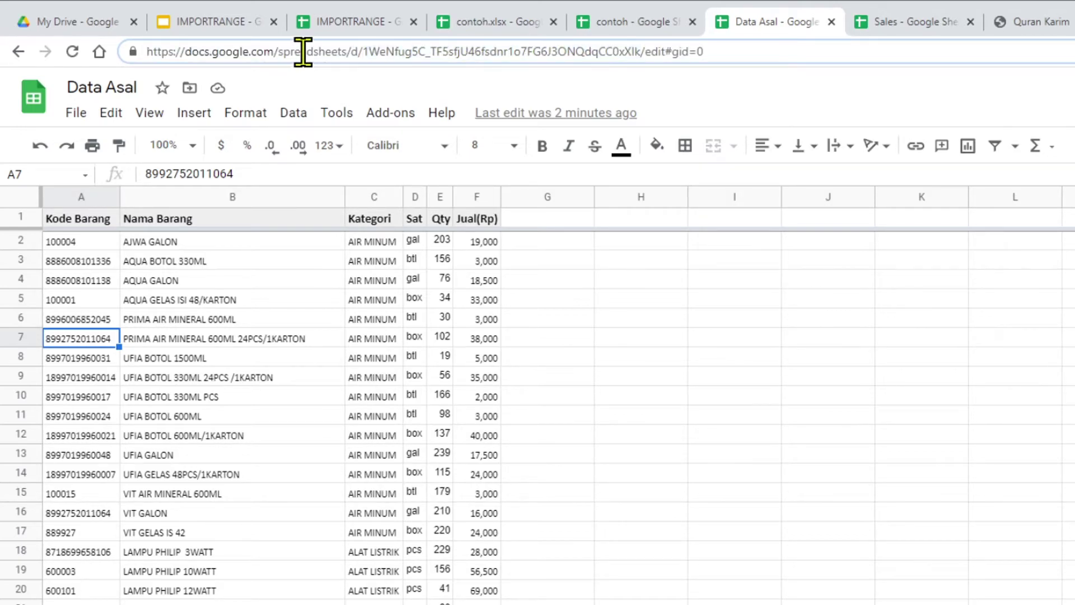
{"action": "double_click", "coordinate": [488, 51]}
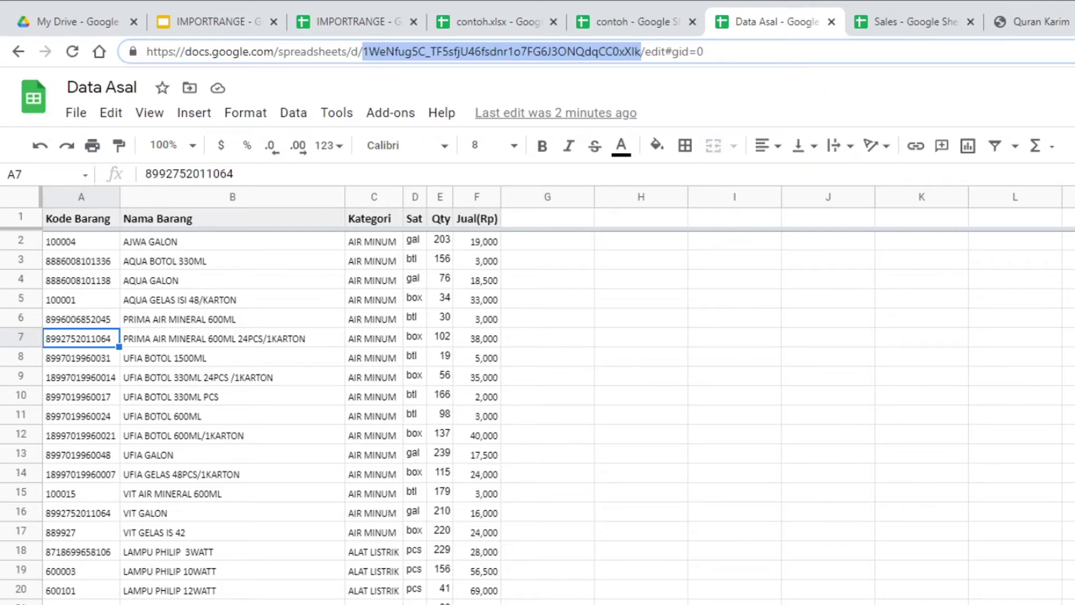
{"action": "key", "text": "Escape"}
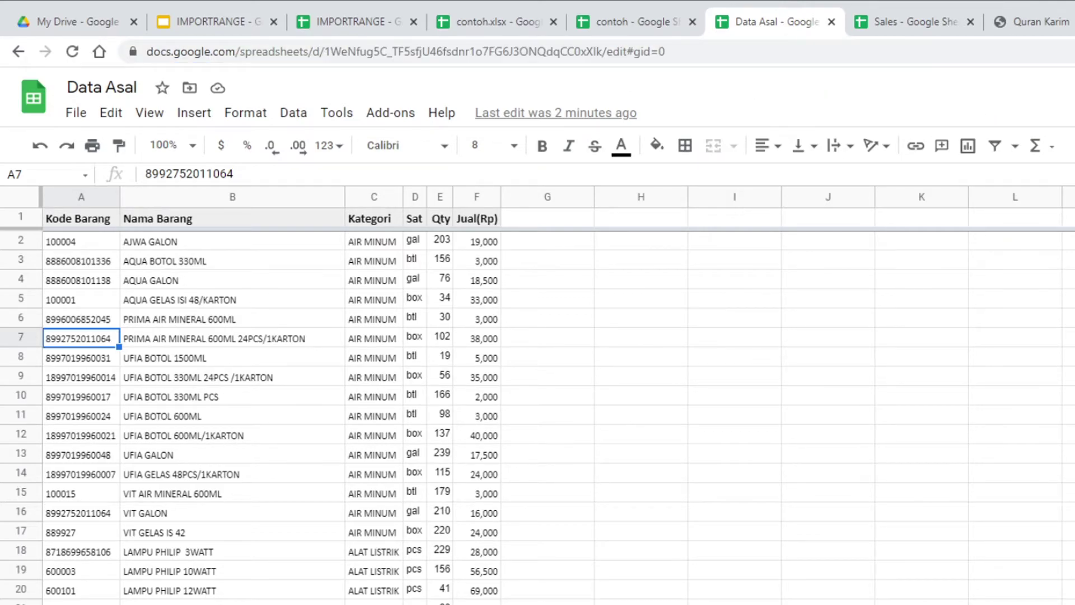
{"action": "key", "text": "ctrl+plus"}
{"action": "key", "text": "ctrl+plus"}
{"action": "key", "text": "ctrl+plus"}
{"action": "key", "text": "ctrl+plus"}
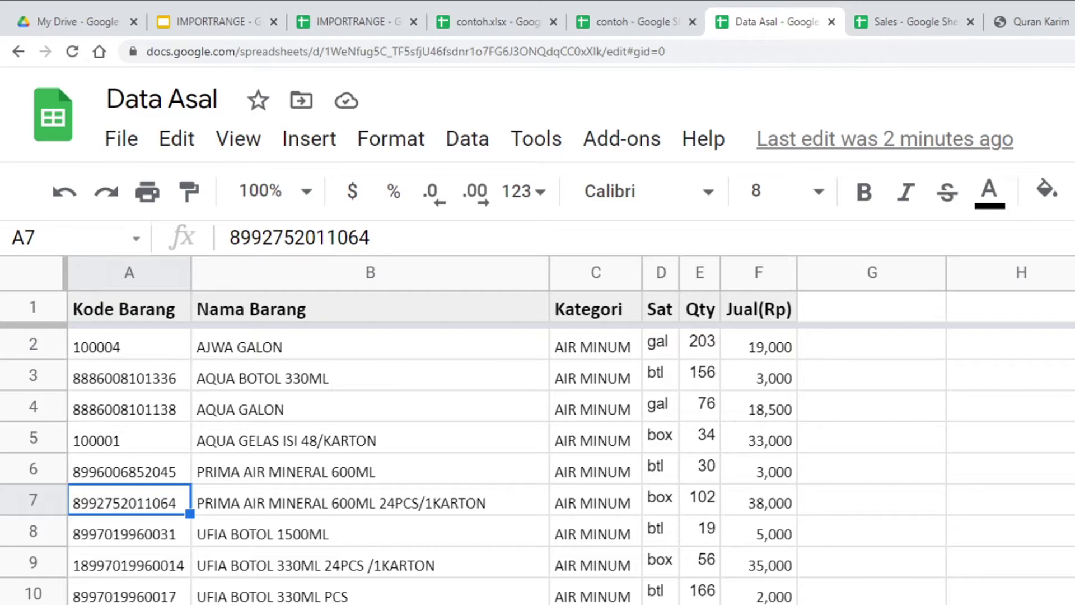
{"action": "key", "text": "ctrl+minus"}
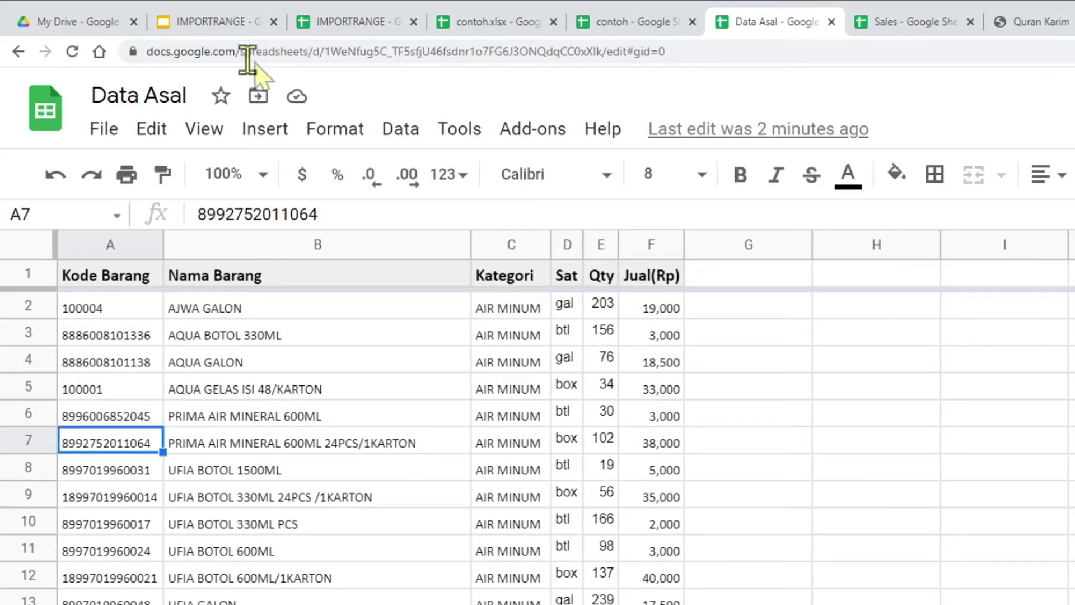
{"action": "left_click", "coordinate": [470, 52]}
{"action": "double_click", "coordinate": [471, 52]}
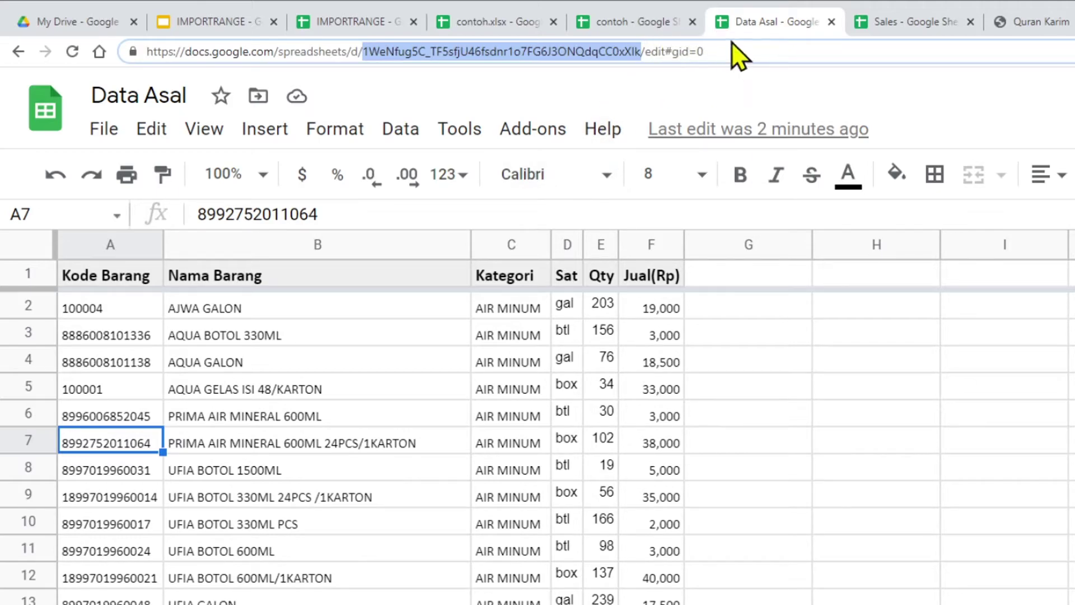
Step: Paste the key into IMPORTRANGE and set the range to Sheet1!A1:F
{"action": "left_click", "coordinate": [341, 29]}
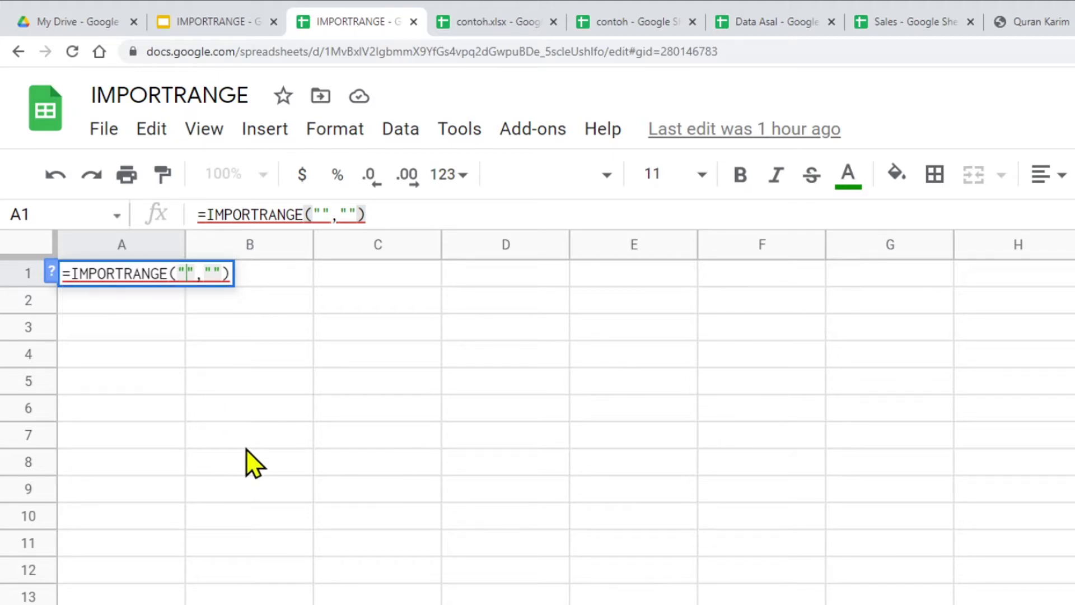
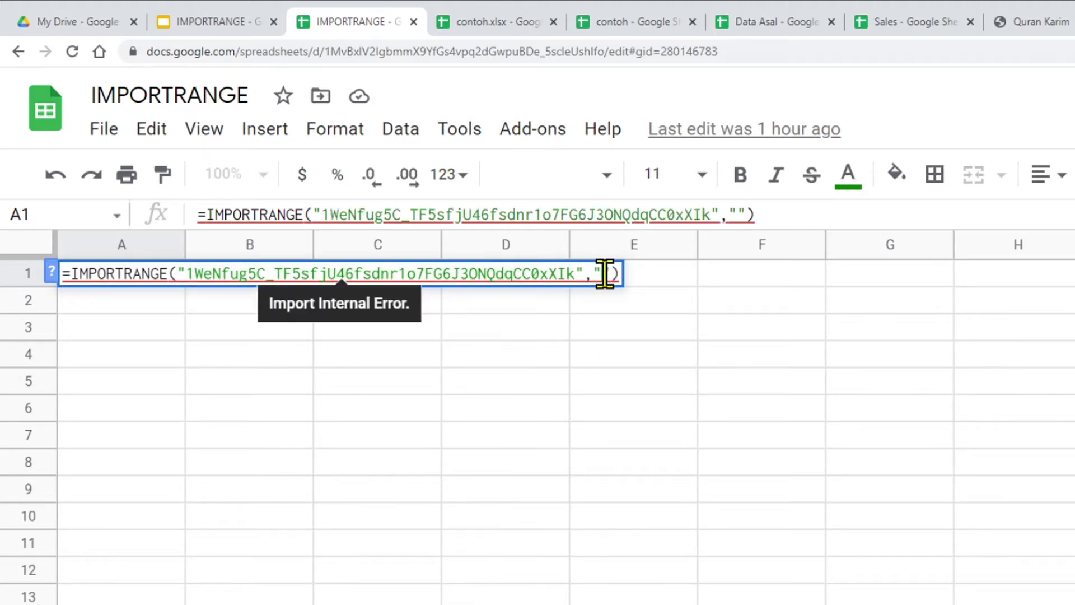
{"action": "left_click", "coordinate": [762, 24]}
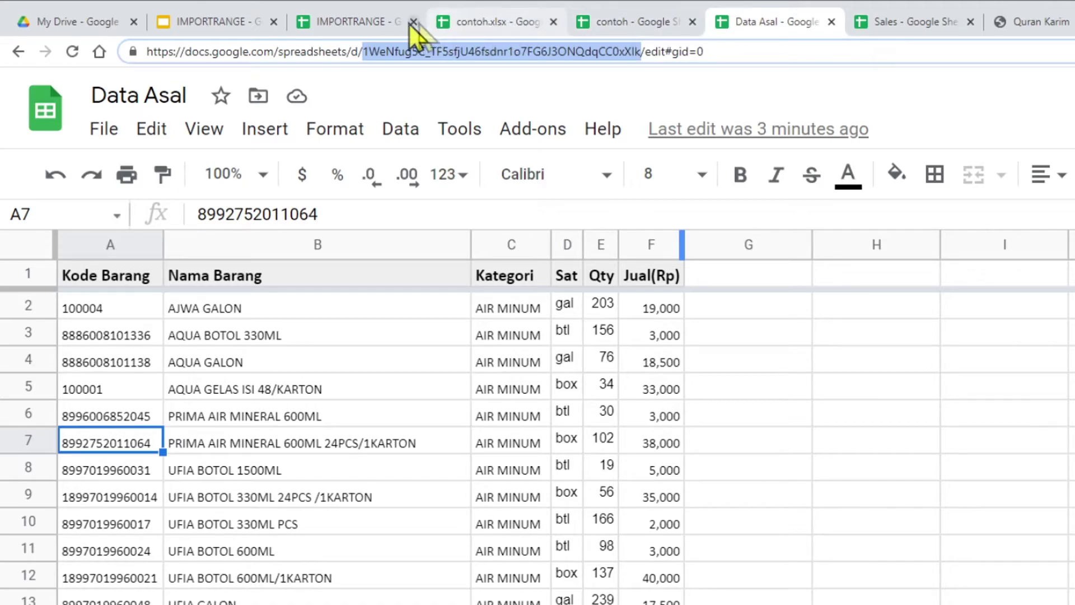
{"action": "left_click", "coordinate": [372, 20]}
{"action": "type", "text": "Sheet1"}
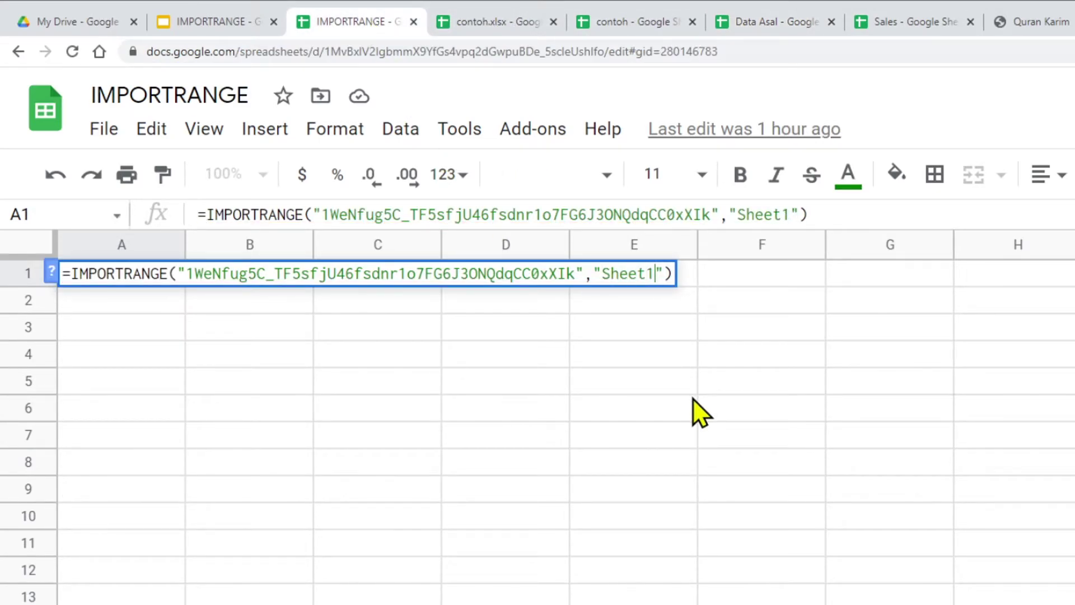
{"action": "type", "text": "!"}
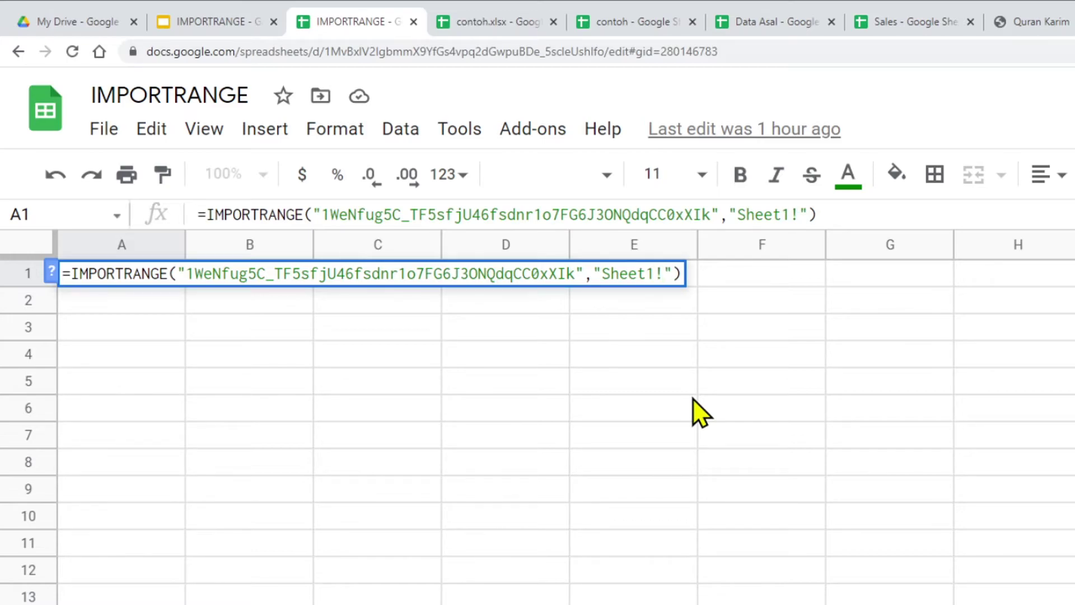
{"action": "type", "text": "A1:"}
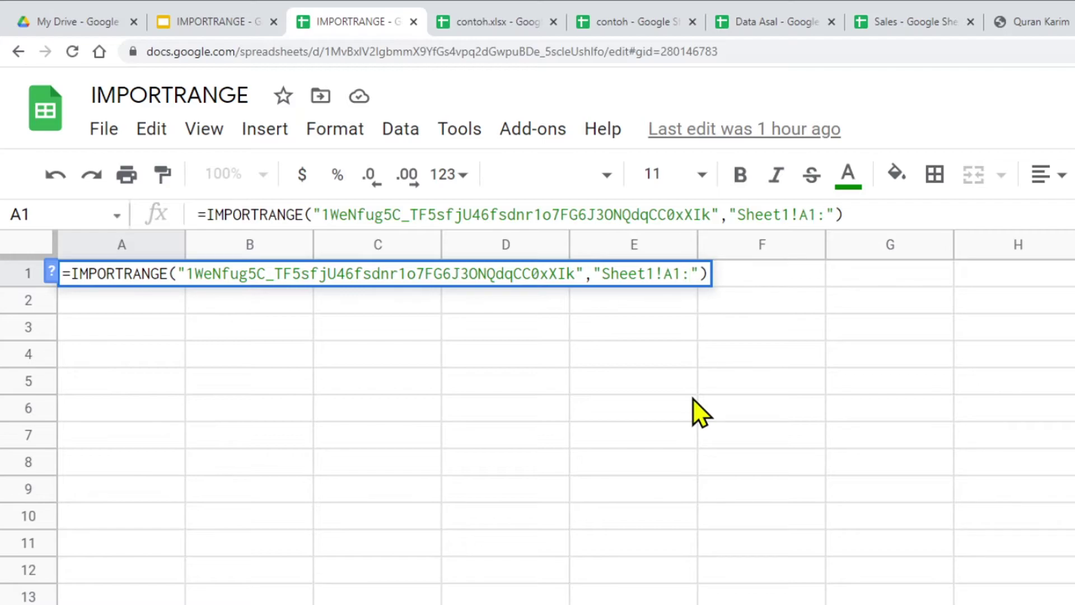
{"action": "type", "text": "F"}
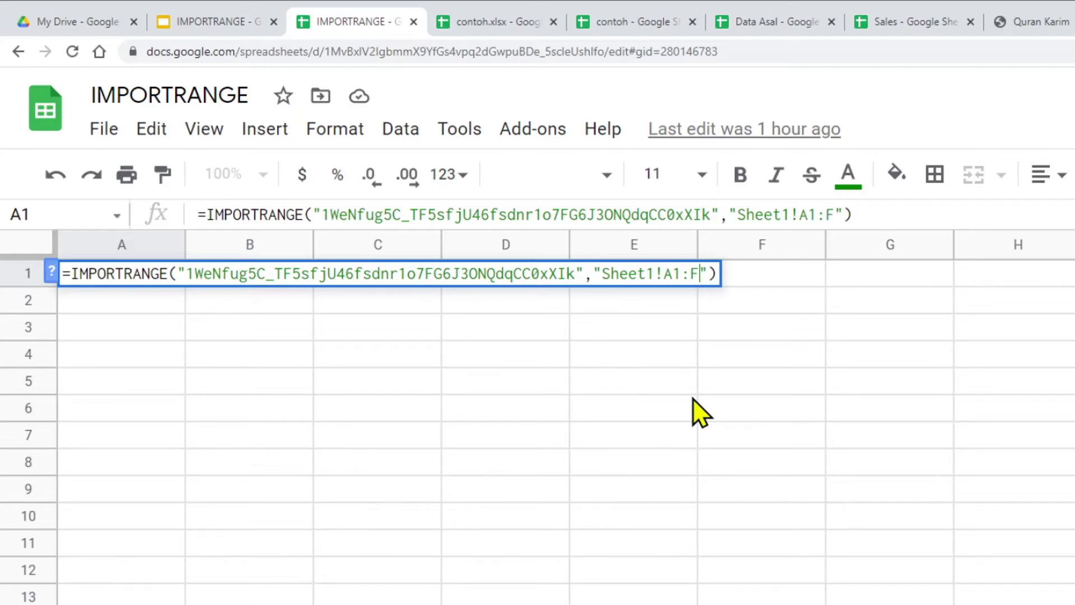
{"action": "key", "text": "Return"}
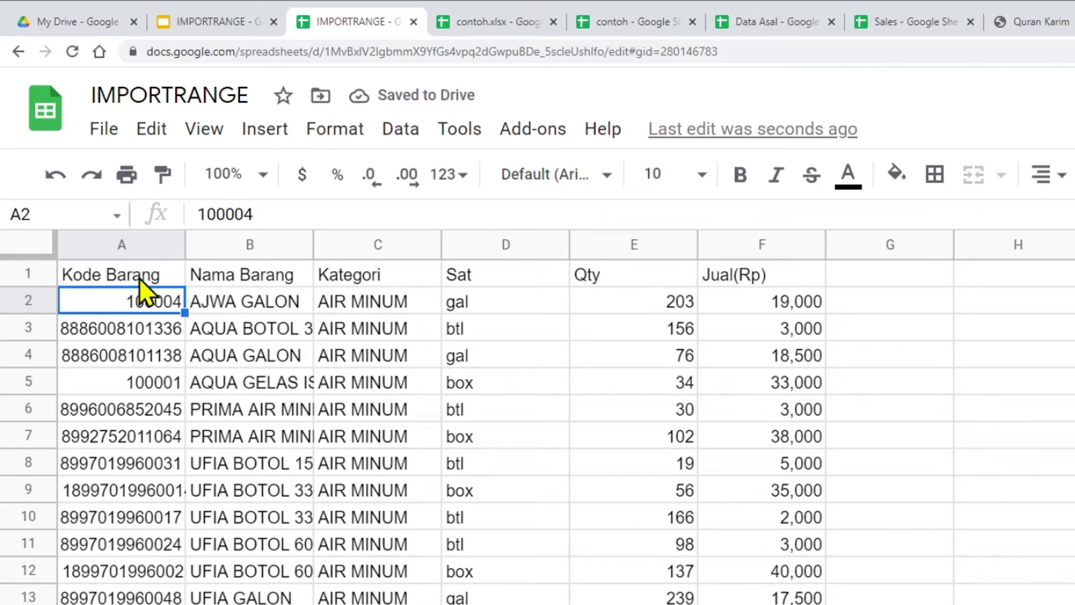
Step: Left-align the Kode Barang codes in column A and autofit column B
{"action": "left_click", "coordinate": [140, 245]}
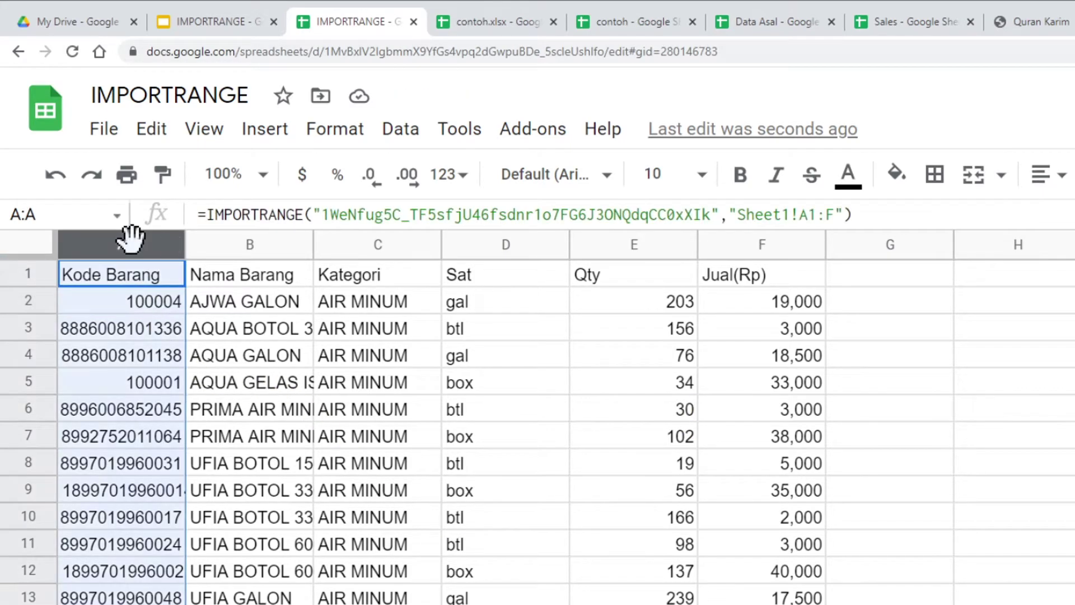
{"action": "left_click", "coordinate": [1056, 178]}
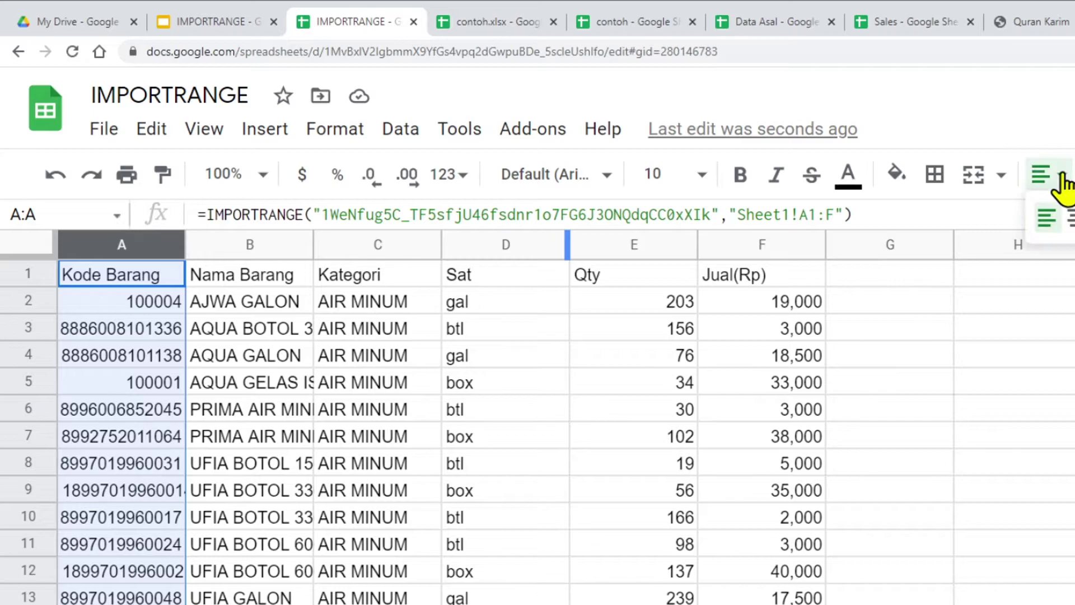
{"action": "left_click", "coordinate": [1051, 221]}
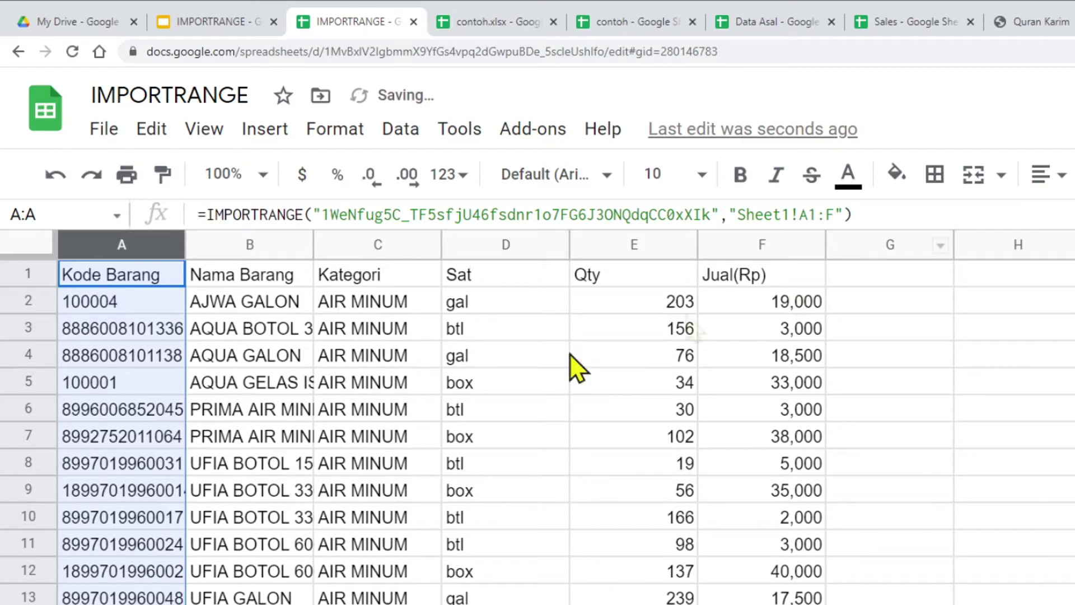
{"action": "double_click", "coordinate": [310, 245]}
Step: Freeze row 1 as the header row of the imported data
{"action": "scroll", "coordinate": [457, 408], "scroll_direction": "down", "scroll_amount": 2}
{"action": "scroll", "coordinate": [456, 408], "scroll_direction": "up", "scroll_amount": 2}
{"action": "scroll", "coordinate": [458, 408], "scroll_direction": "down", "scroll_amount": 5}
{"action": "scroll", "coordinate": [456, 408], "scroll_direction": "down", "scroll_amount": 5}
{"action": "scroll", "coordinate": [451, 408], "scroll_direction": "up", "scroll_amount": 10}
{"action": "left_click", "coordinate": [358, 311]}
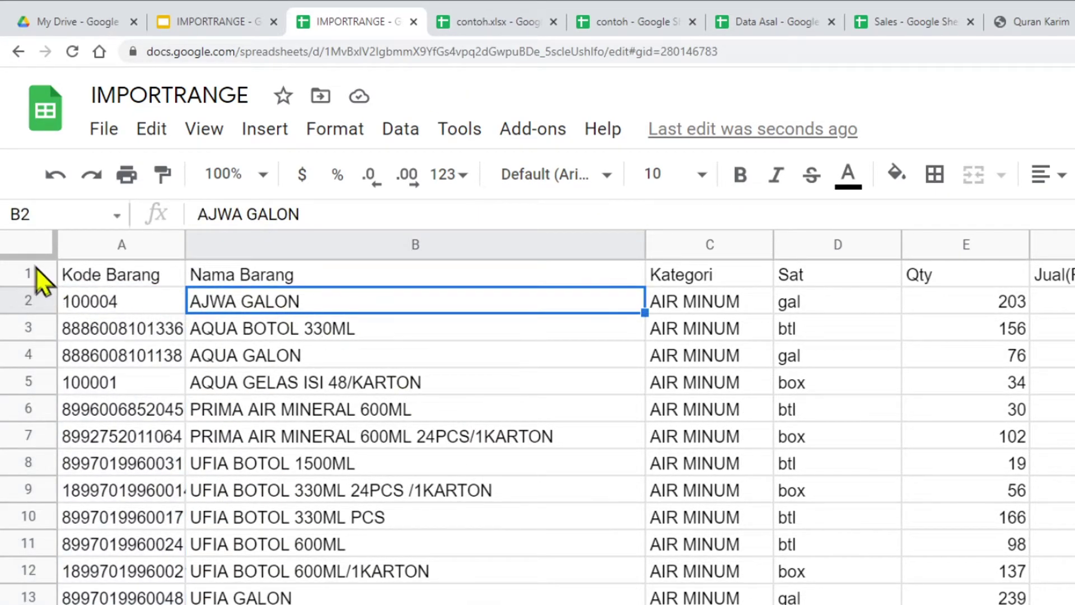
{"action": "left_click_drag", "start_coordinate": [29, 259], "coordinate": [26, 286]}
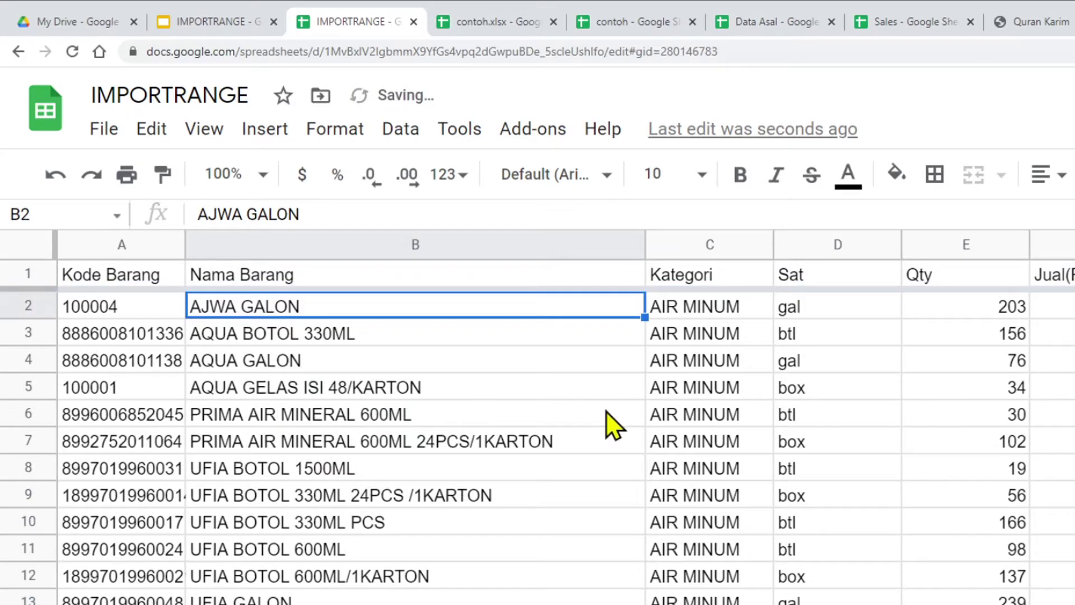
{"action": "scroll", "coordinate": [564, 425], "scroll_direction": "down", "scroll_amount": 14}
{"action": "scroll", "coordinate": [563, 426], "scroll_direction": "down", "scroll_amount": 2}
{"action": "scroll", "coordinate": [562, 425], "scroll_direction": "up", "scroll_amount": 3}
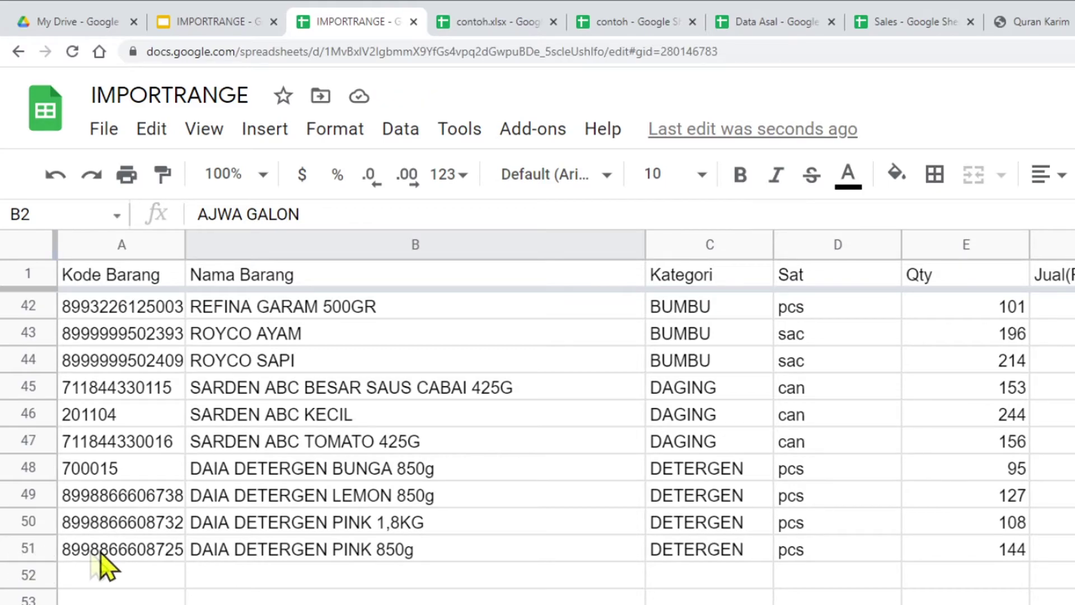
Step: Compare row 51 (Qty 144) in the imported copy and Data Asal to confirm both end there
{"action": "left_click", "coordinate": [1013, 552]}
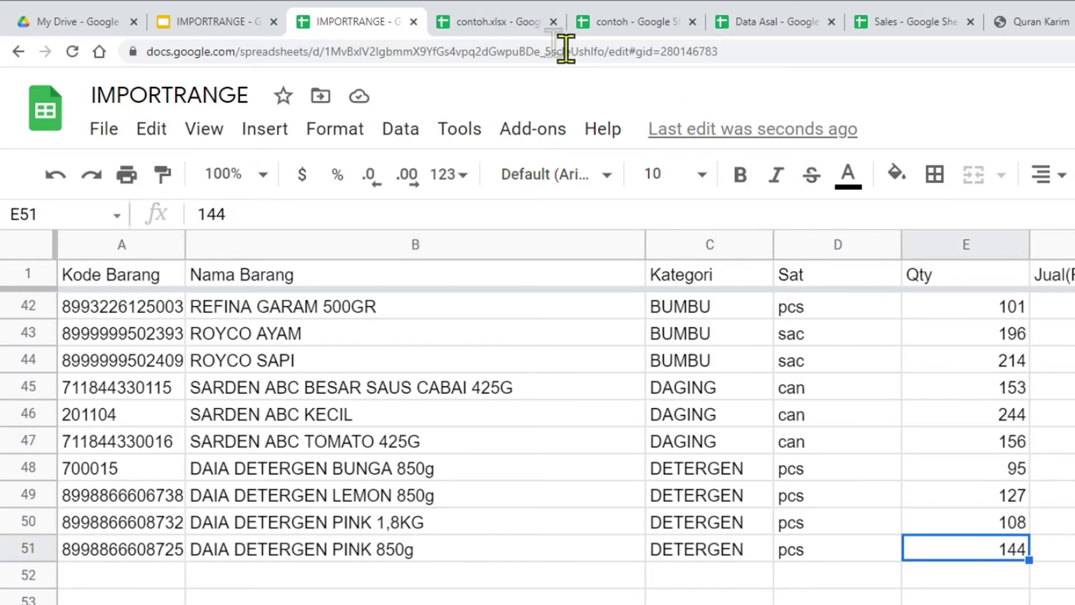
{"action": "left_click", "coordinate": [790, 29]}
{"action": "scroll", "coordinate": [316, 448], "scroll_direction": "down", "scroll_amount": 15}
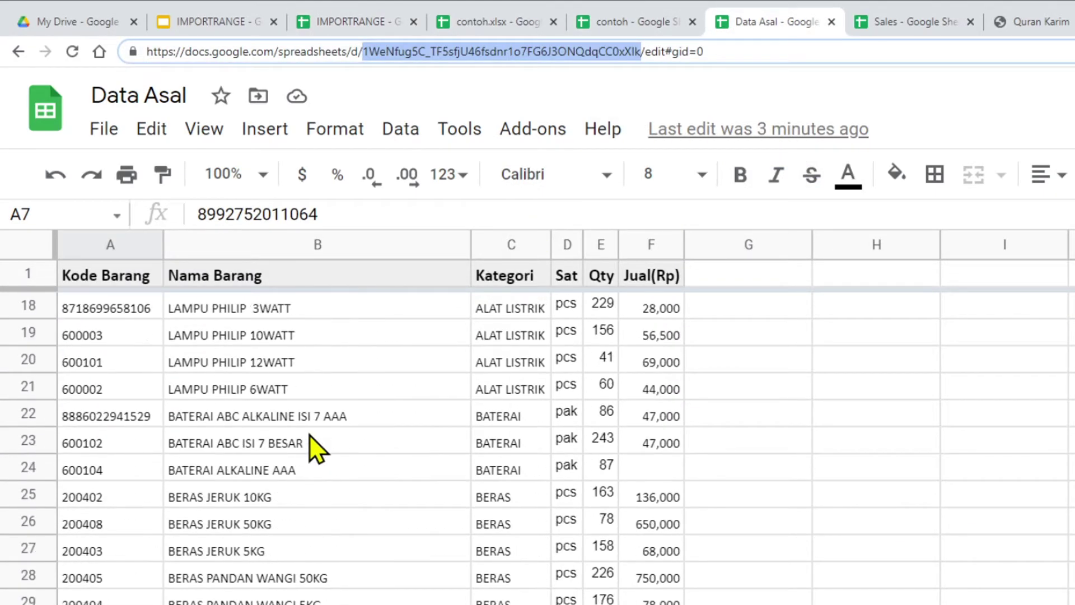
{"action": "scroll", "coordinate": [316, 447], "scroll_direction": "up", "scroll_amount": 2}
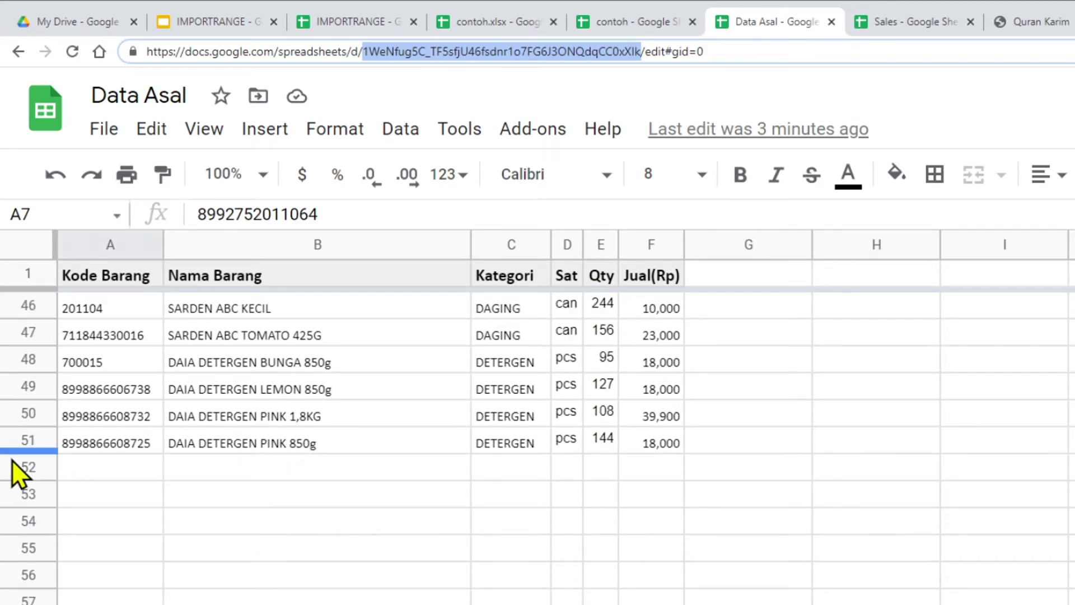
{"action": "left_click", "coordinate": [613, 447]}
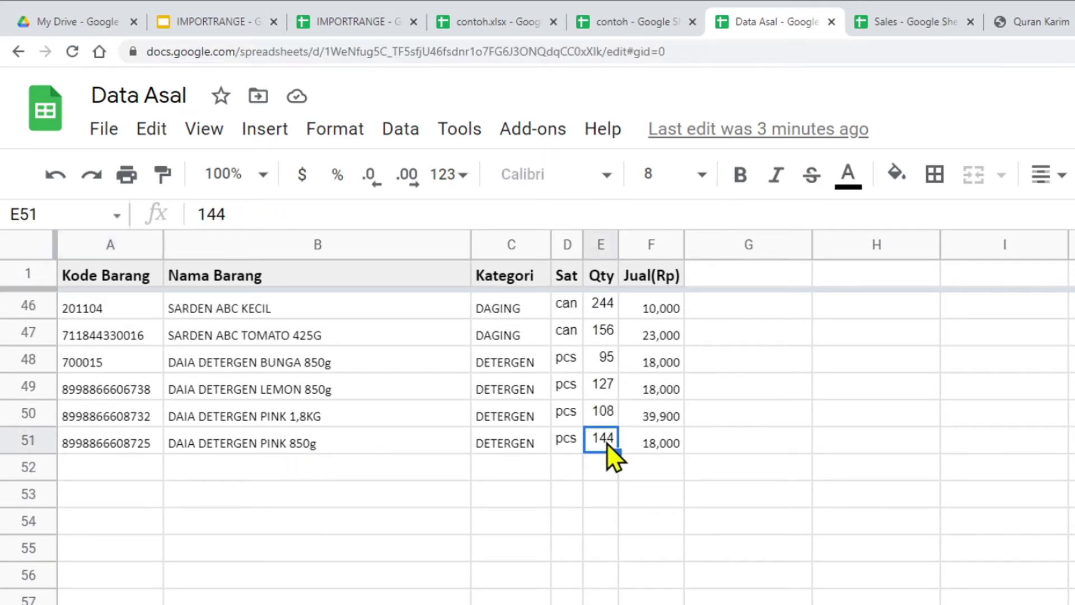
{"action": "left_click", "coordinate": [367, 20]}
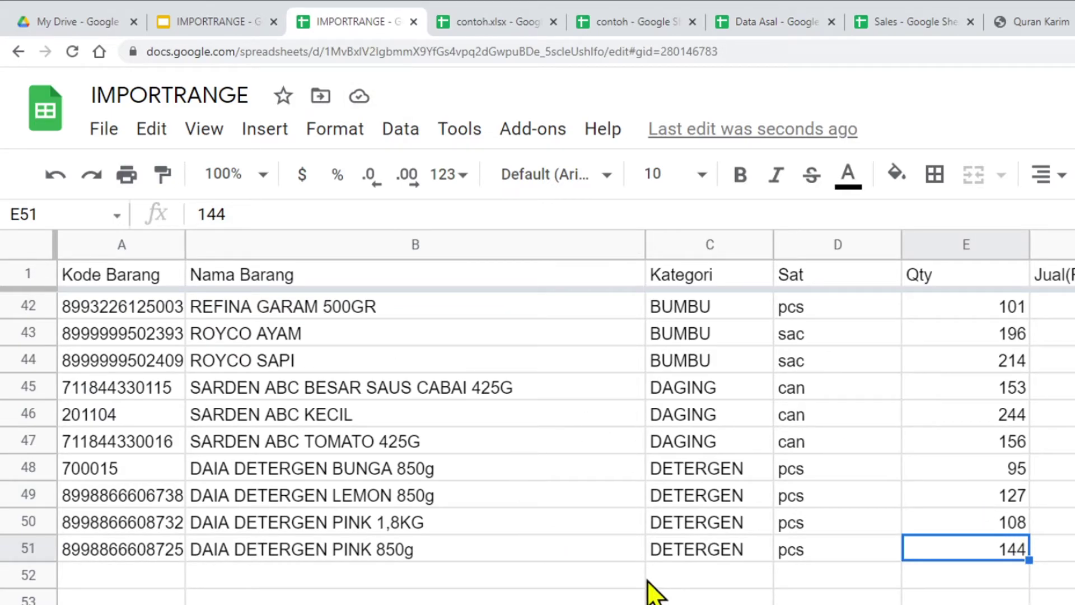
{"action": "left_click", "coordinate": [791, 22]}
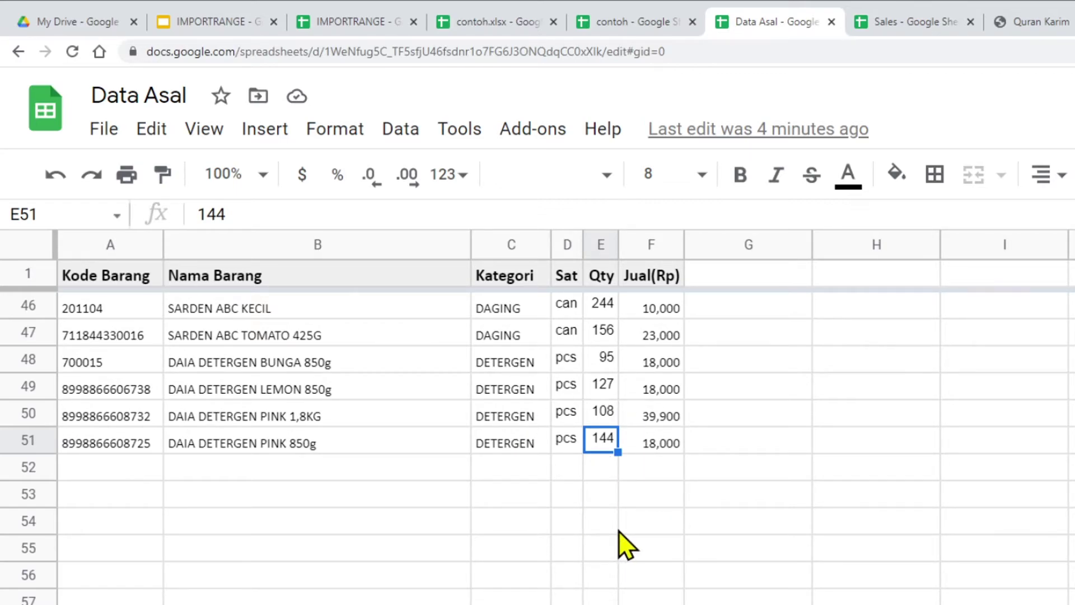
{"action": "left_click", "coordinate": [130, 392]}
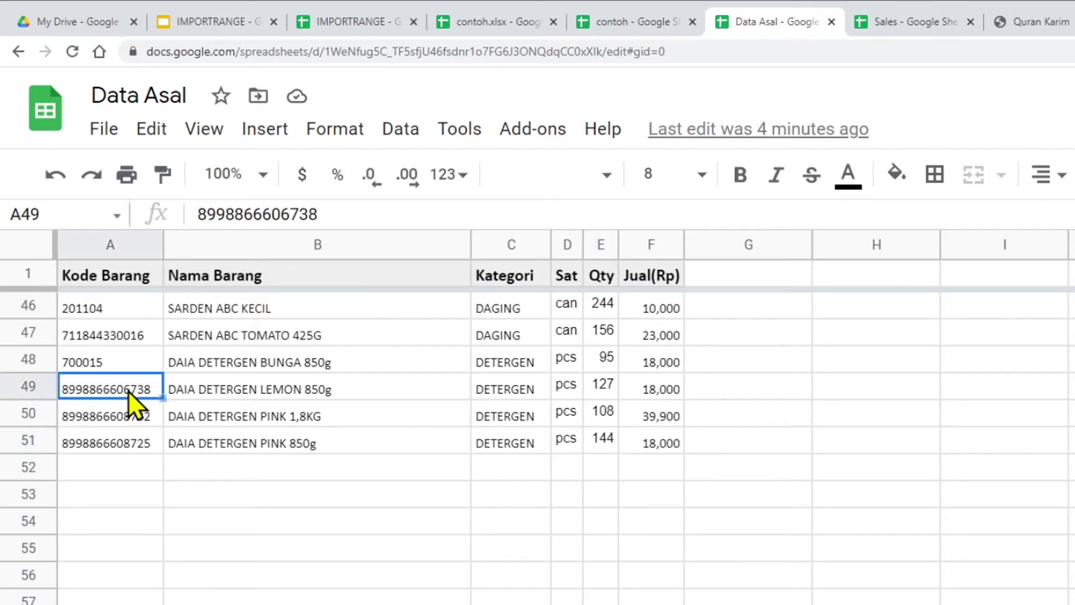
{"action": "left_click", "coordinate": [118, 477]}
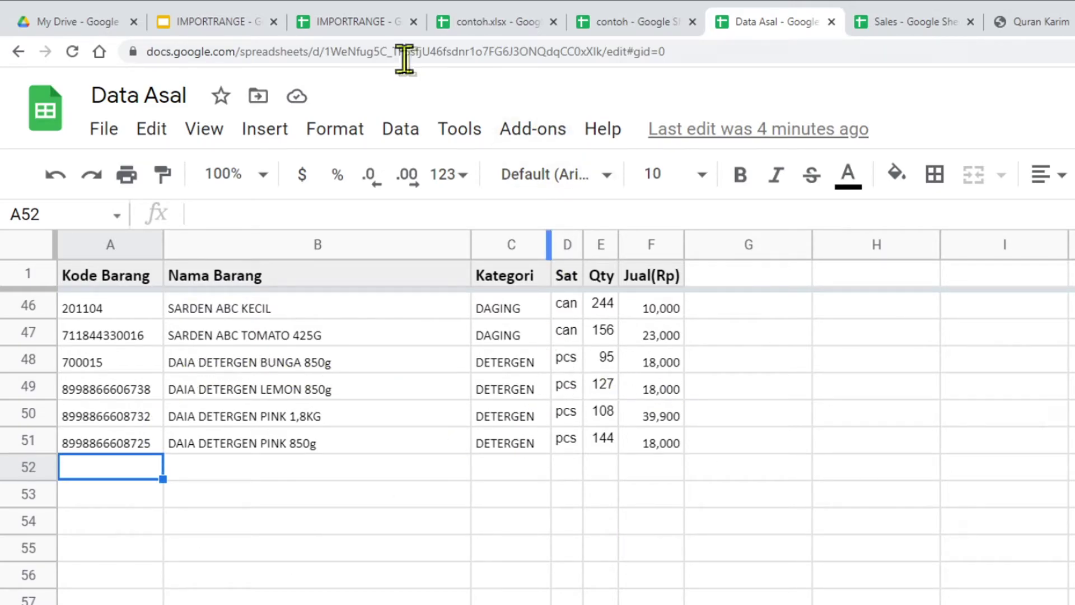
{"action": "left_click", "coordinate": [356, 23]}
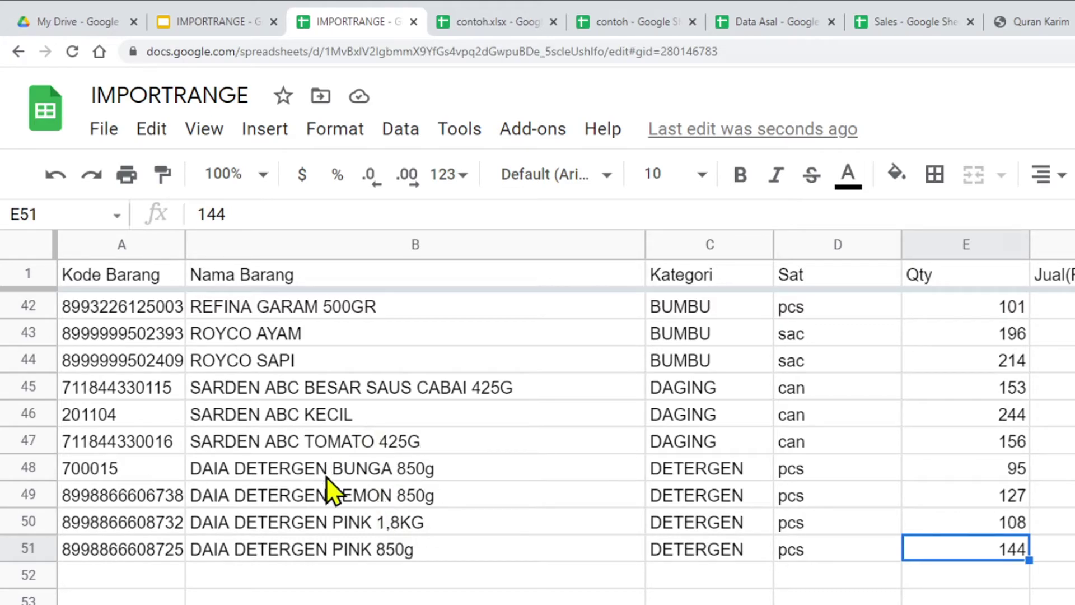
{"action": "left_click", "coordinate": [749, 23]}
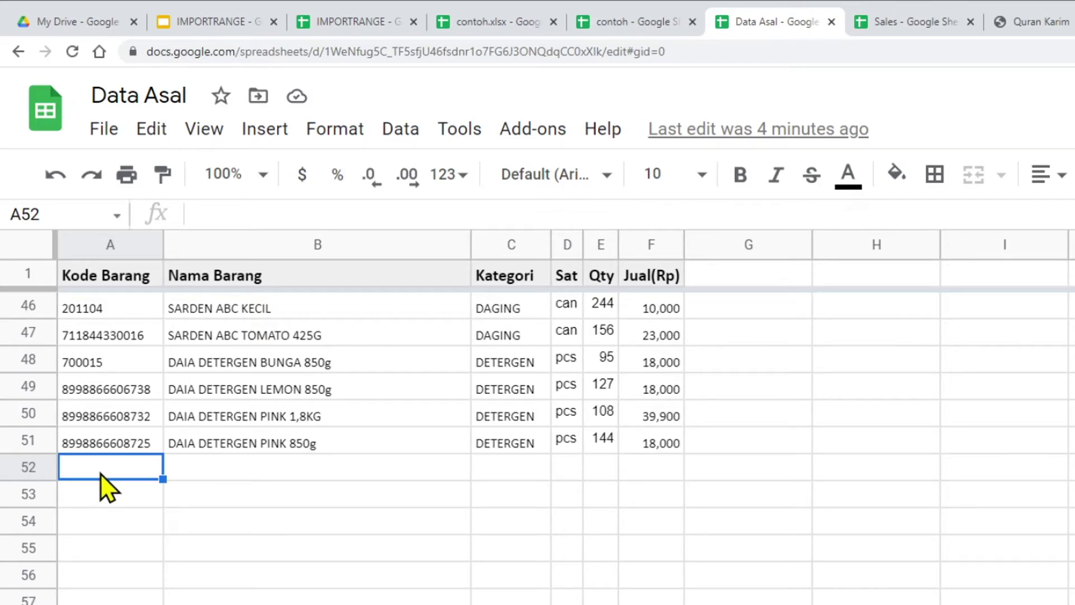
Step: In Data Asal, add code ABC123456 in A52 with Qty 100 in E52
{"action": "type", "text": "ABC123456"}
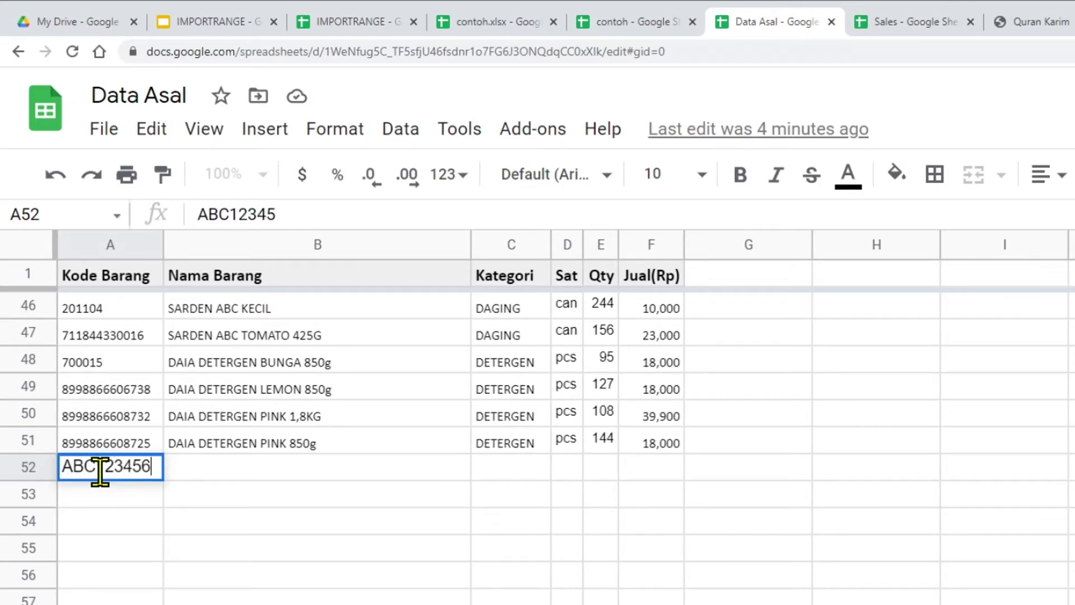
{"action": "key", "text": "Return"}
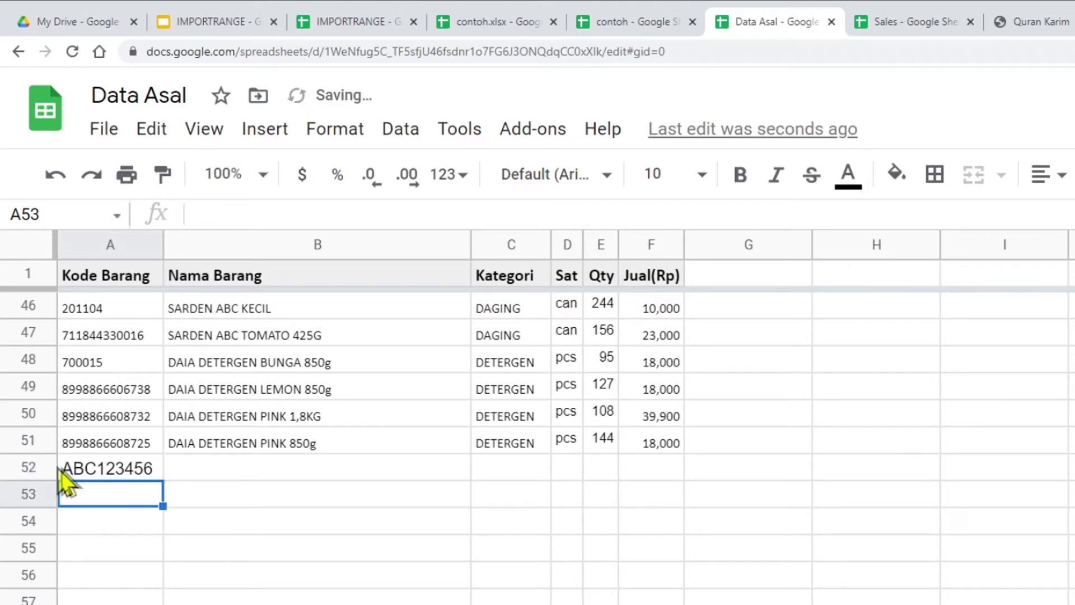
{"action": "left_click", "coordinate": [18, 468]}
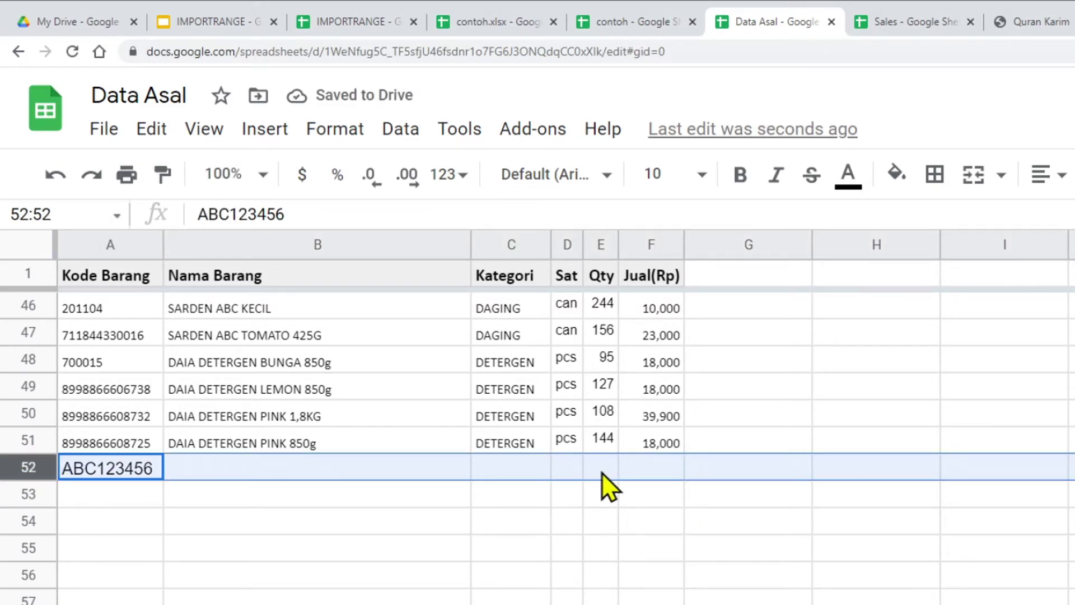
{"action": "left_click", "coordinate": [602, 472]}
{"action": "type", "text": "100"}
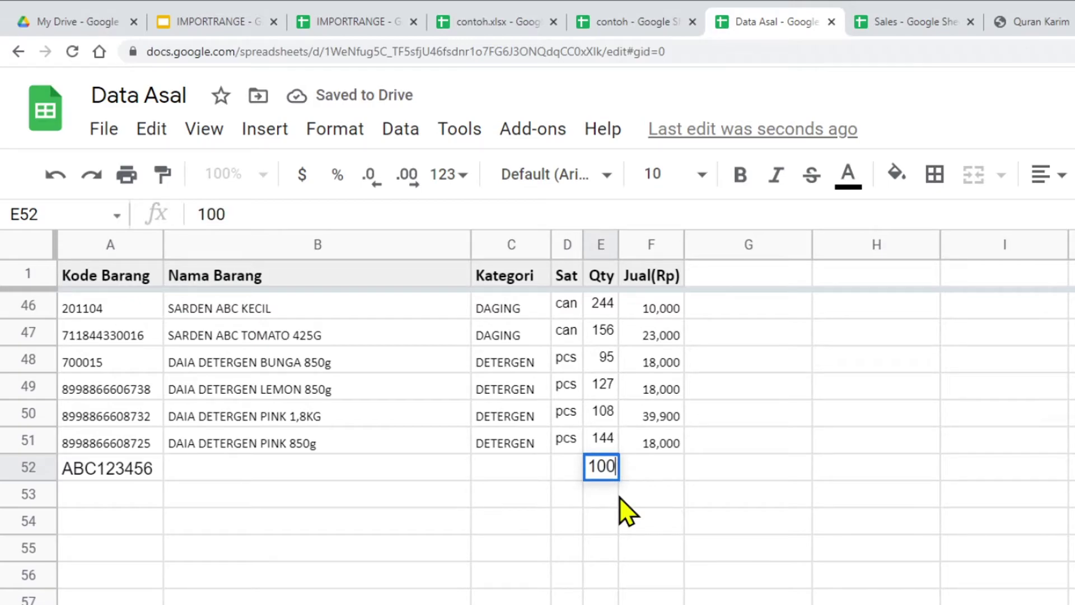
{"action": "scroll", "coordinate": [620, 506], "scroll_direction": "up", "scroll_amount": 1}
{"action": "left_click", "coordinate": [623, 501]}
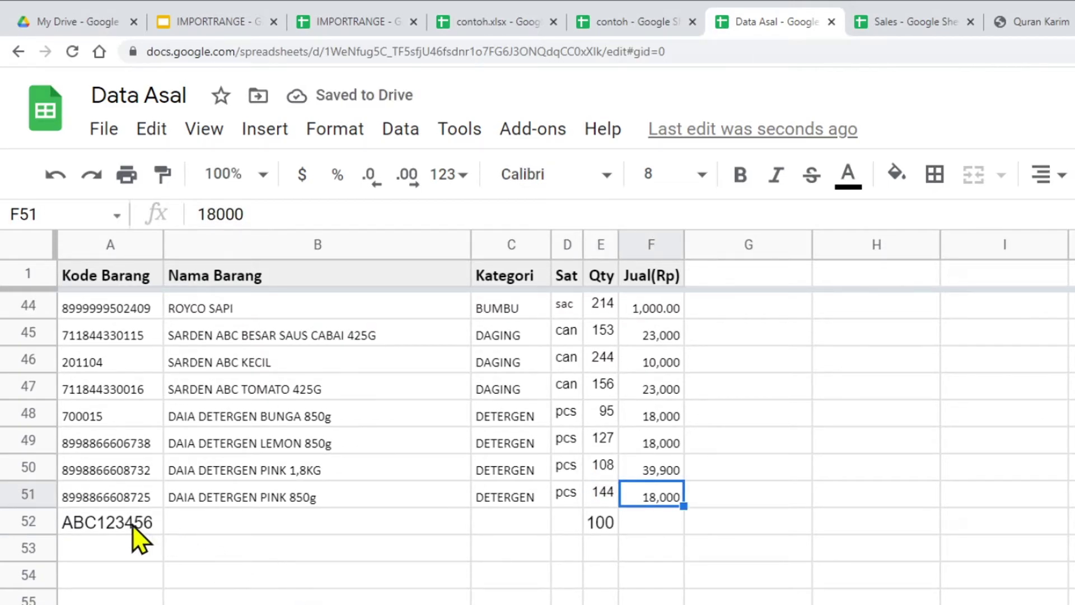
{"action": "left_click", "coordinate": [184, 524]}
Step: Verify ABC123456 and 100 appear in row 52 of the IMPORTRANGE copy, then return to the FAQ slides
{"action": "left_click", "coordinate": [358, 21]}
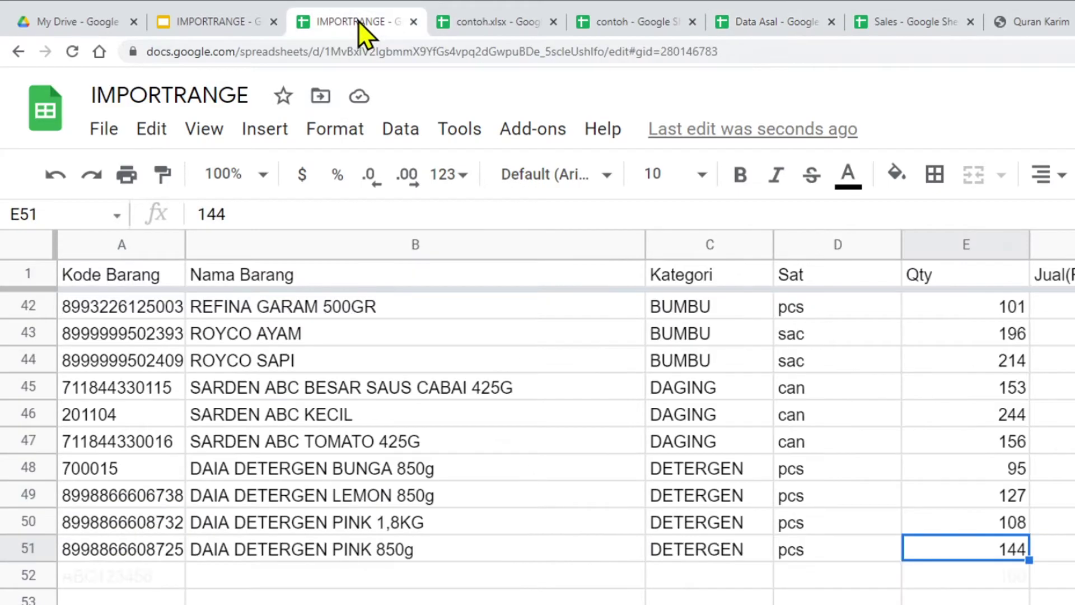
{"action": "left_click", "coordinate": [110, 576]}
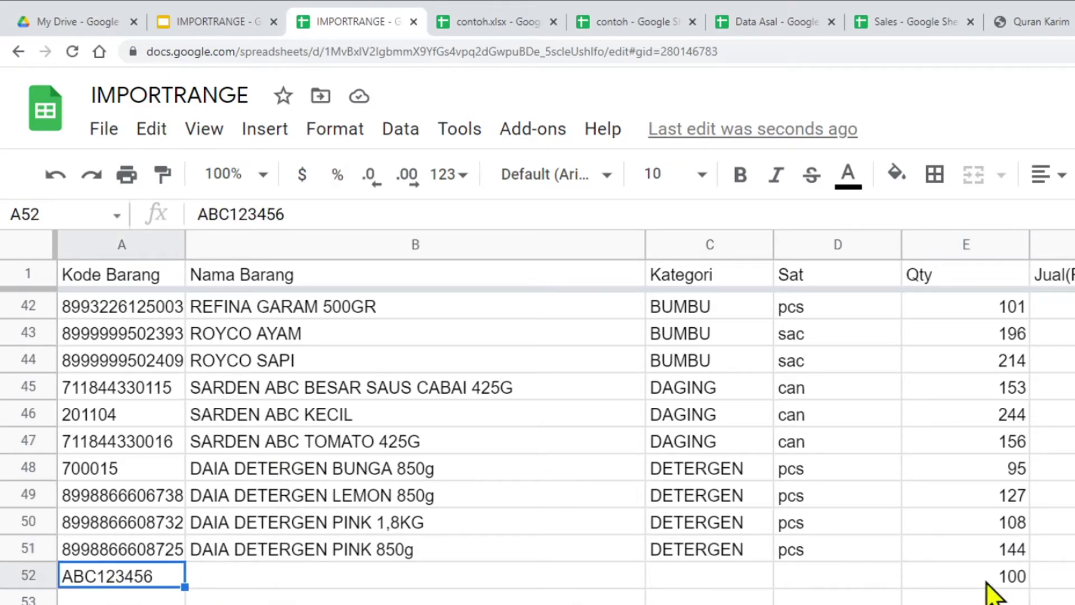
{"action": "left_click", "coordinate": [989, 582]}
{"action": "left_click", "coordinate": [100, 582]}
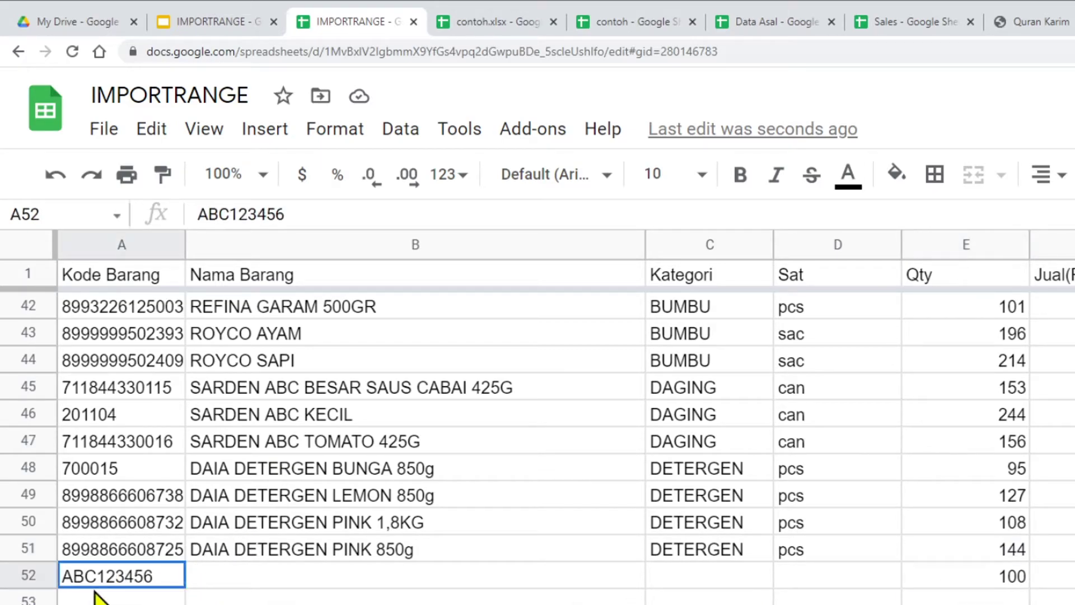
{"action": "left_click", "coordinate": [957, 582]}
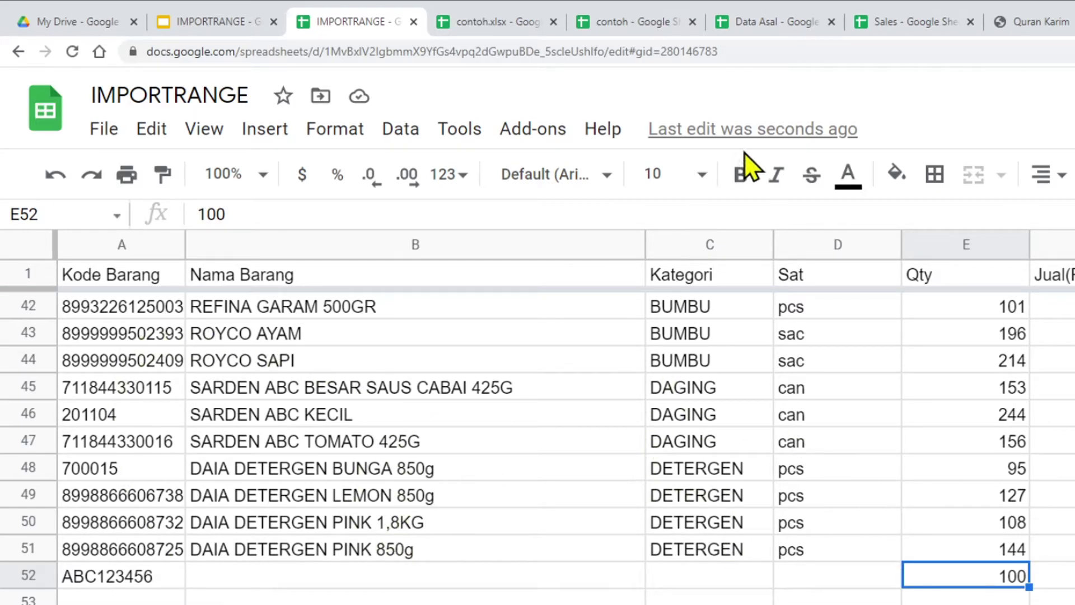
{"action": "left_click", "coordinate": [769, 22]}
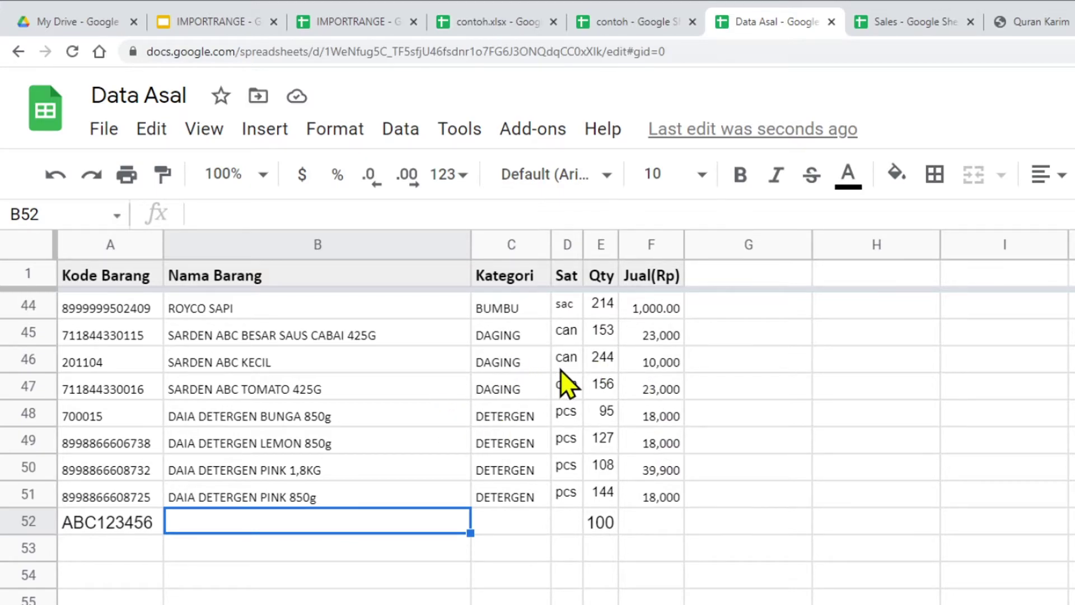
{"action": "left_click", "coordinate": [216, 21]}
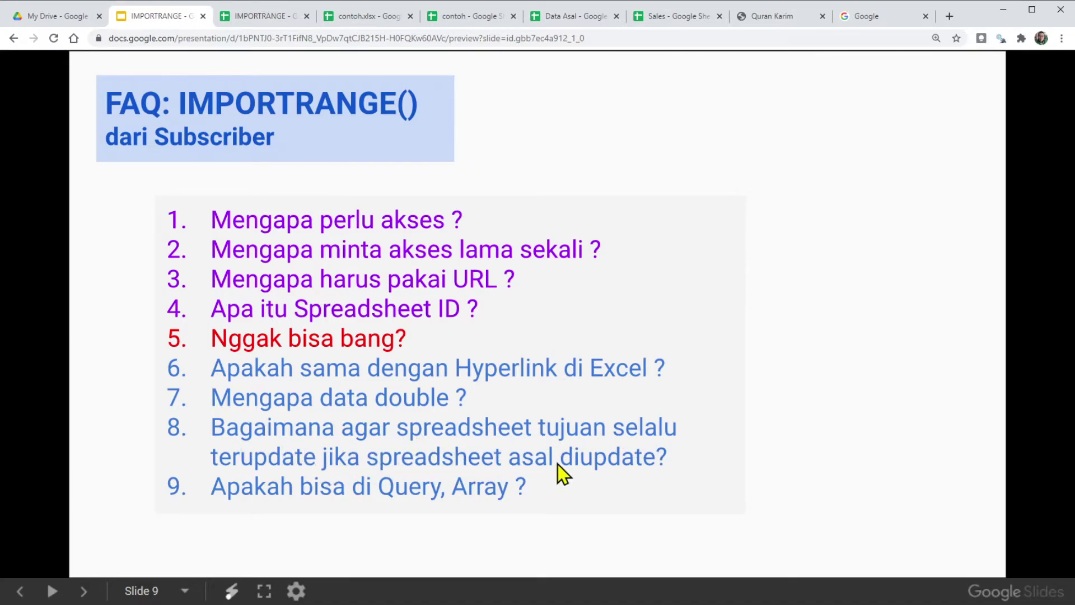
Step: Compare the row 52 entry ABC123456 between the IMPORTRANGE copy and Data Asal
{"action": "left_click", "coordinate": [267, 18]}
{"action": "left_click", "coordinate": [110, 429]}
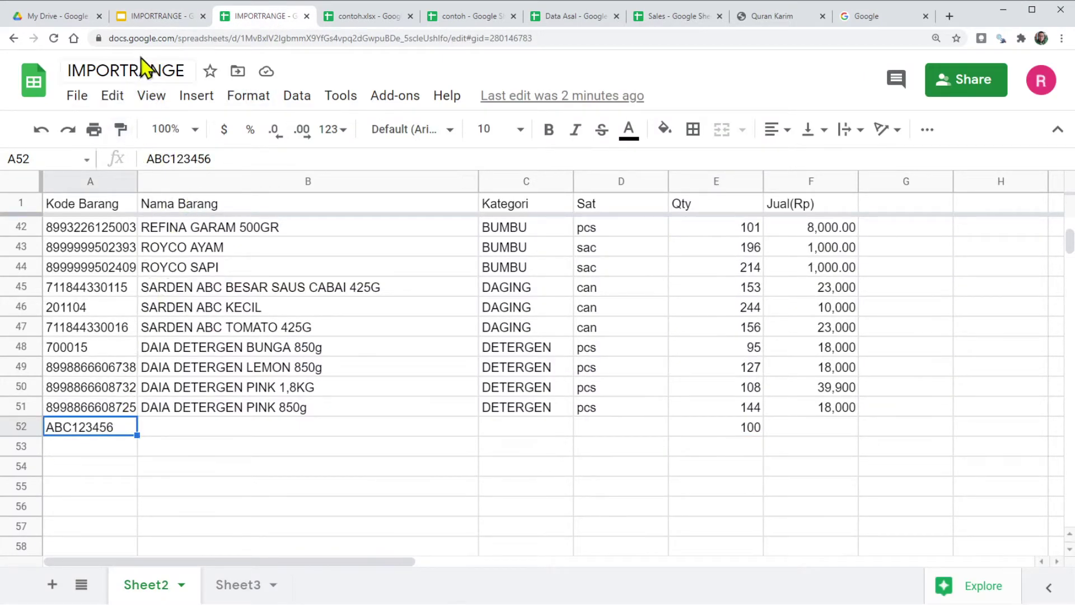
{"action": "left_click", "coordinate": [581, 18]}
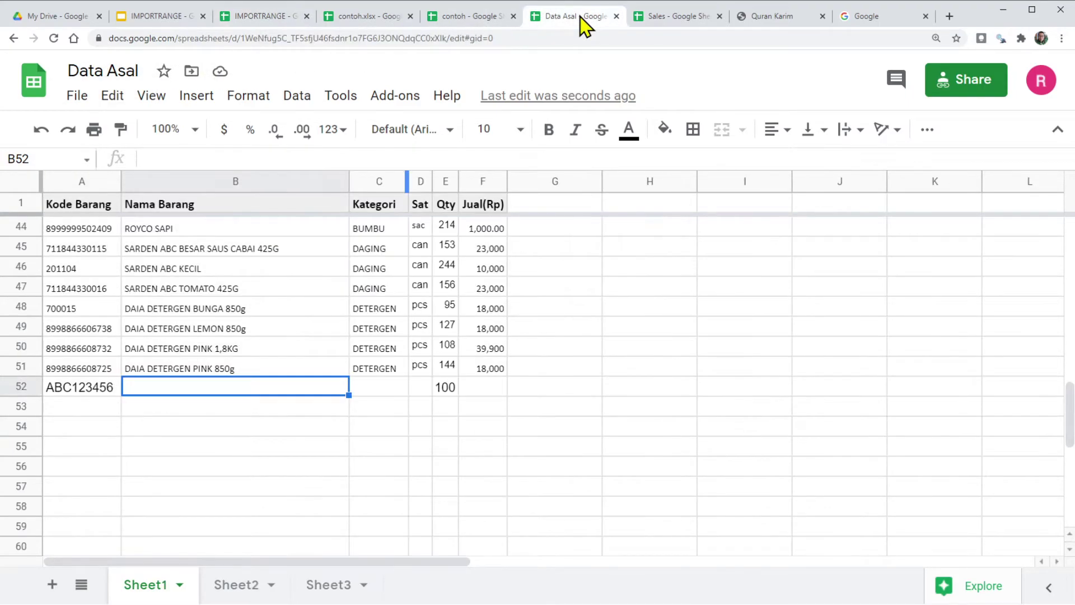
{"action": "left_click", "coordinate": [88, 392]}
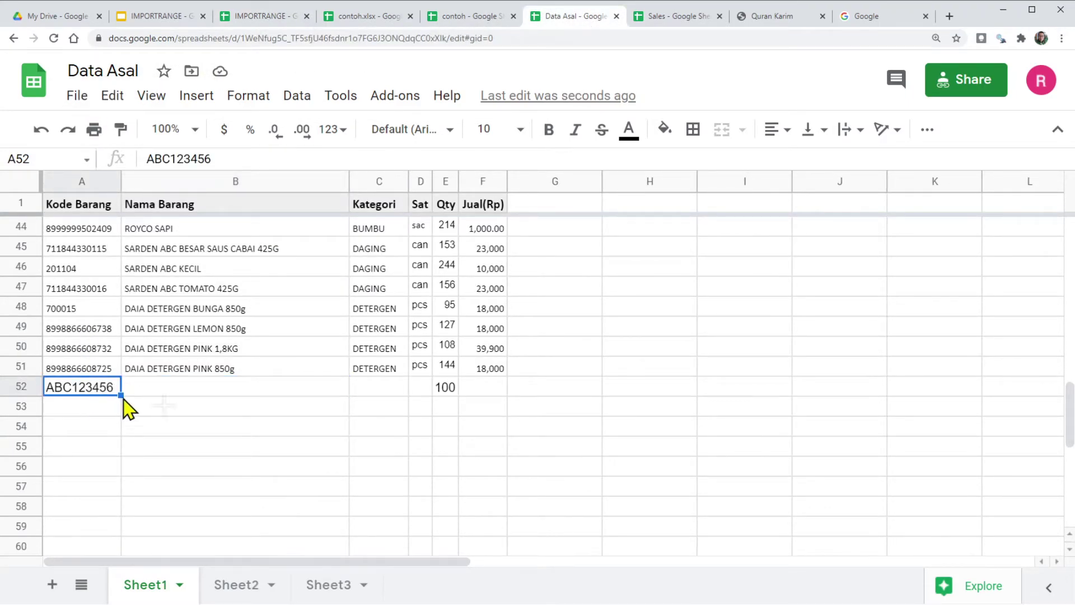
{"action": "left_click", "coordinate": [258, 18]}
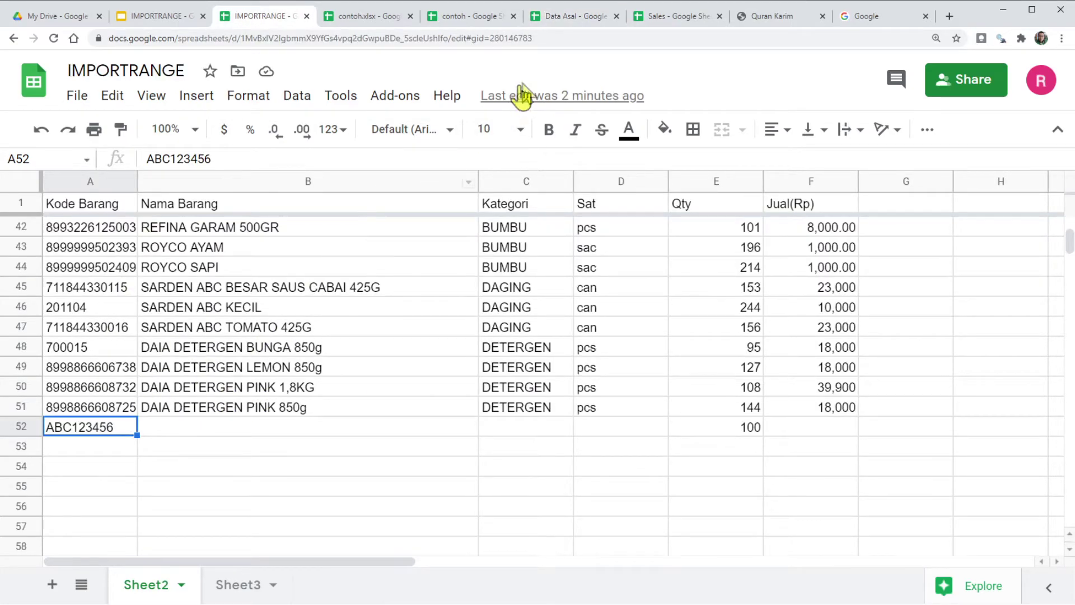
{"action": "left_click", "coordinate": [566, 21]}
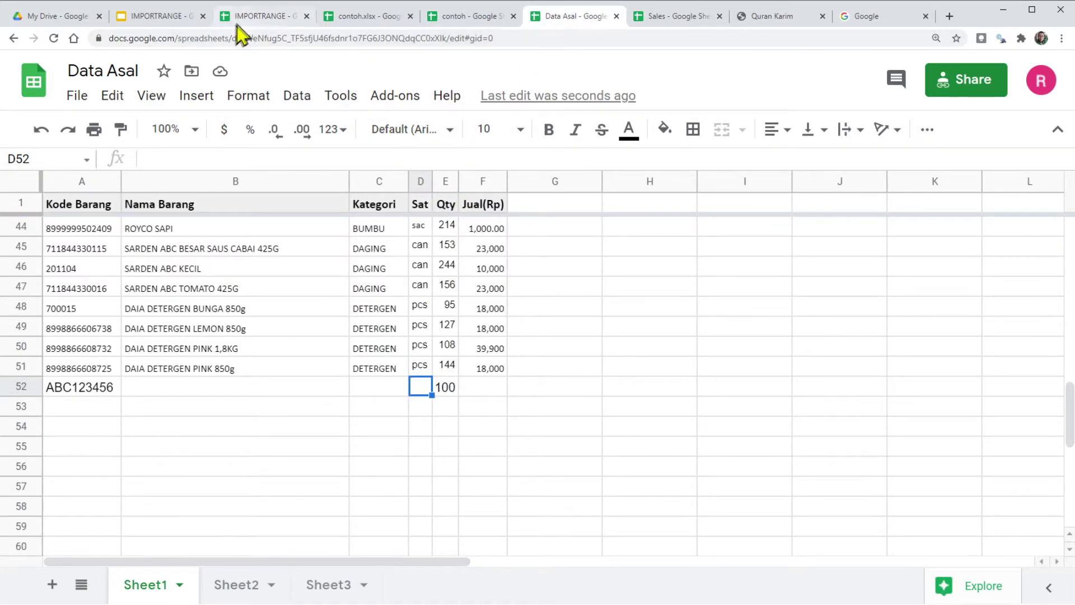
{"action": "left_click", "coordinate": [239, 21]}
{"action": "left_click", "coordinate": [566, 19]}
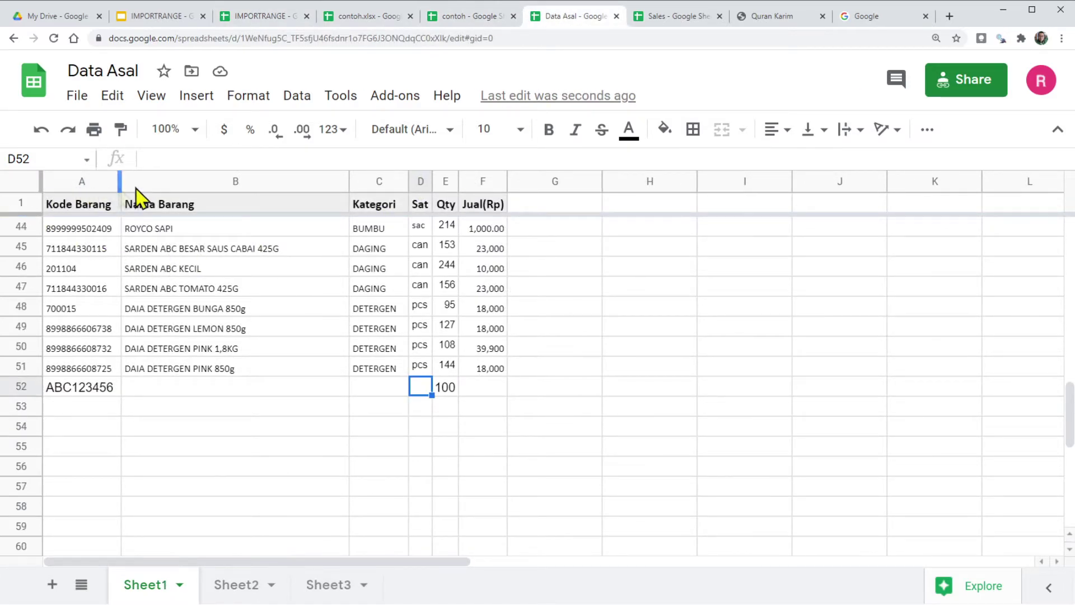
Step: Inspect row 52 in Data Asal, then view the IMPORTRANGE formula in A1 on Sheet2
{"action": "left_click", "coordinate": [482, 391]}
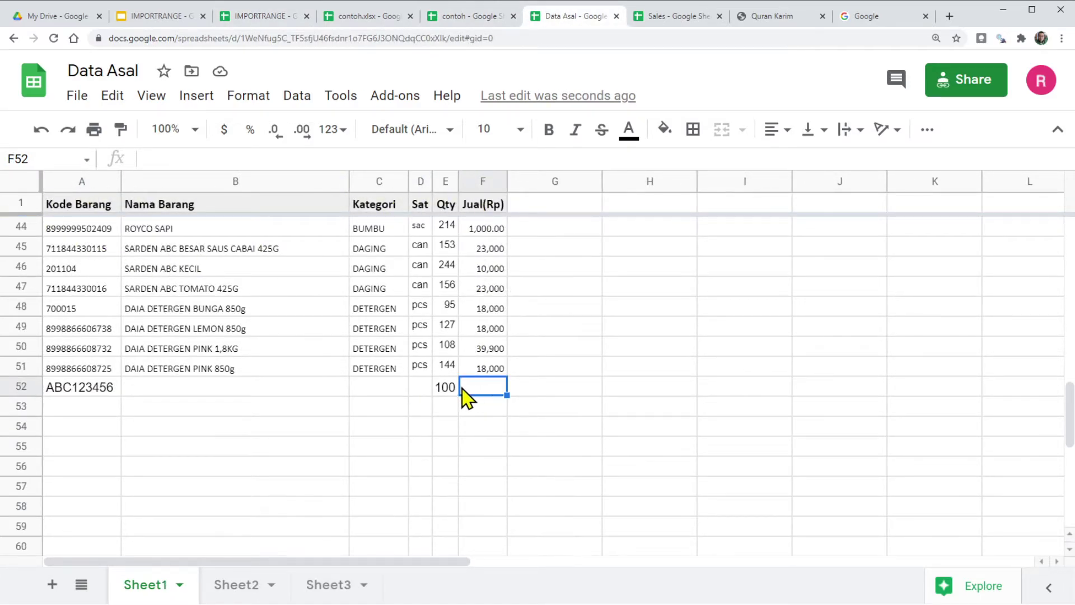
{"action": "left_click", "coordinate": [23, 384]}
{"action": "left_click", "coordinate": [480, 390]}
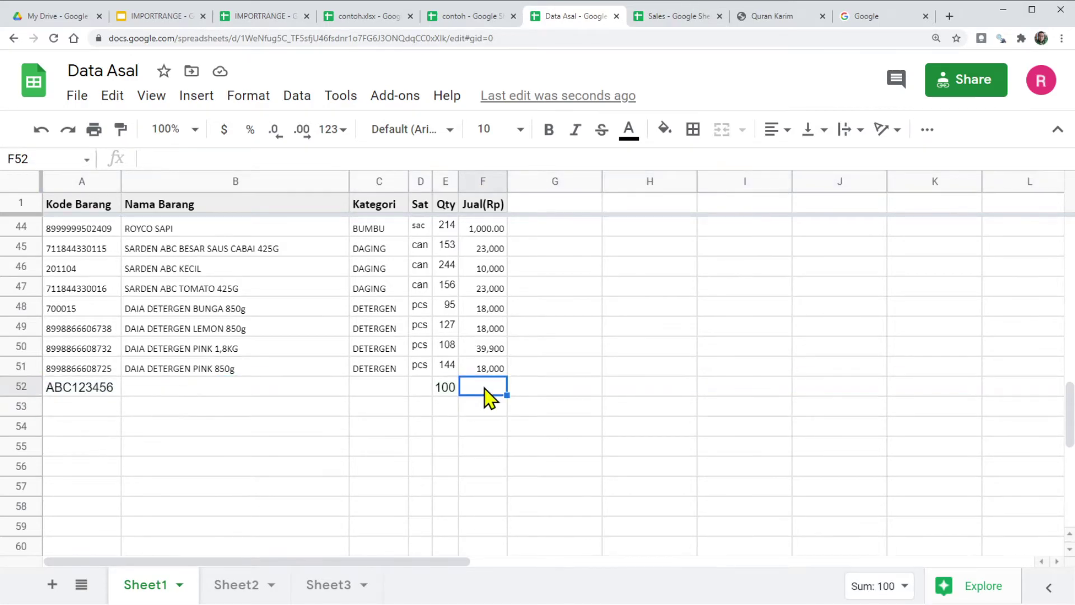
{"action": "left_click", "coordinate": [73, 405]}
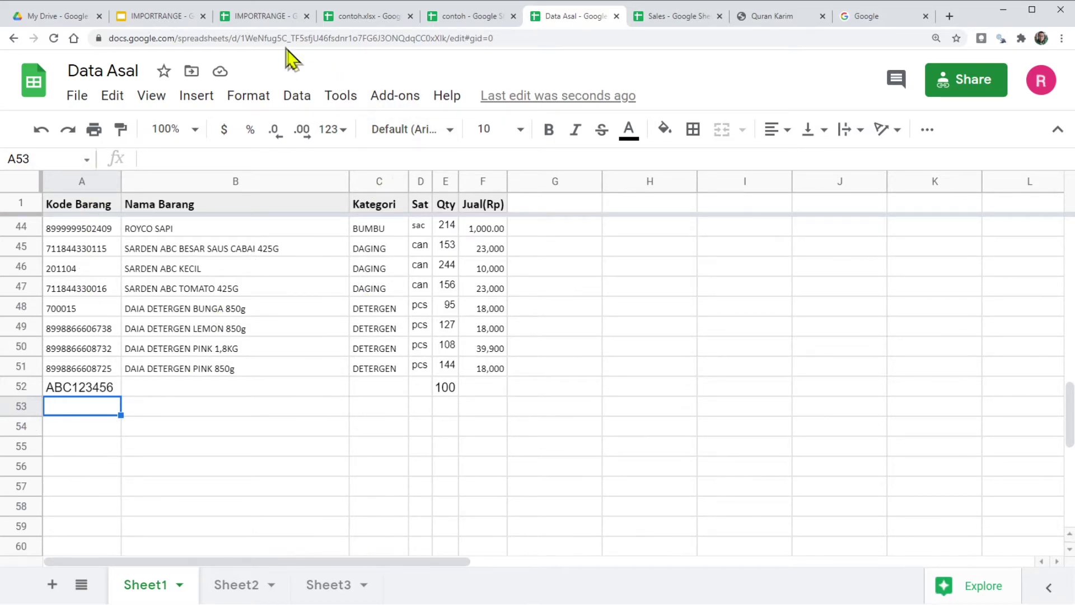
{"action": "left_click", "coordinate": [270, 20]}
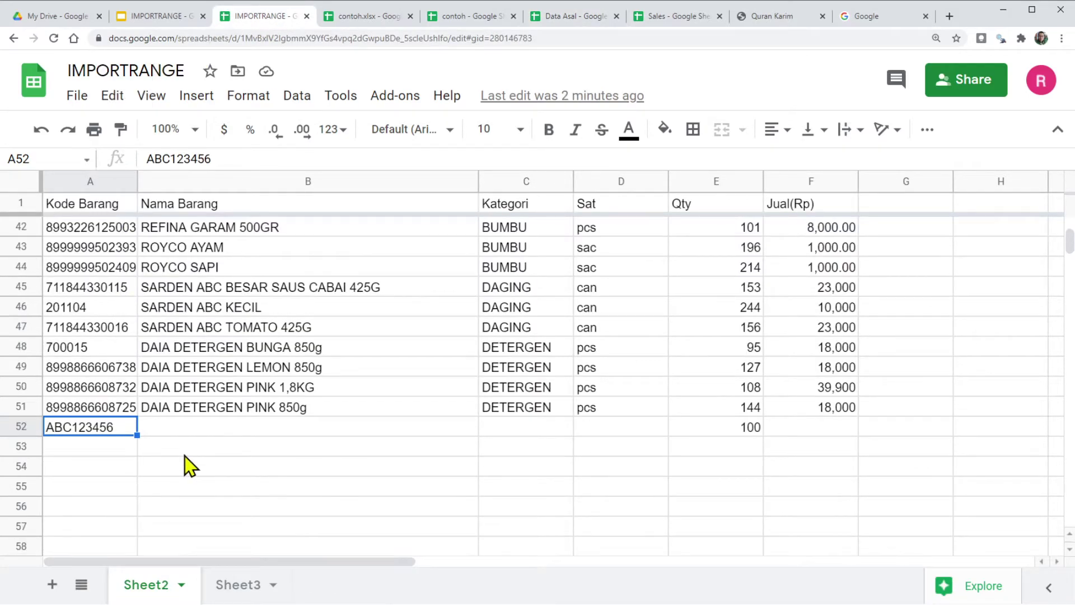
{"action": "left_click", "coordinate": [88, 208]}
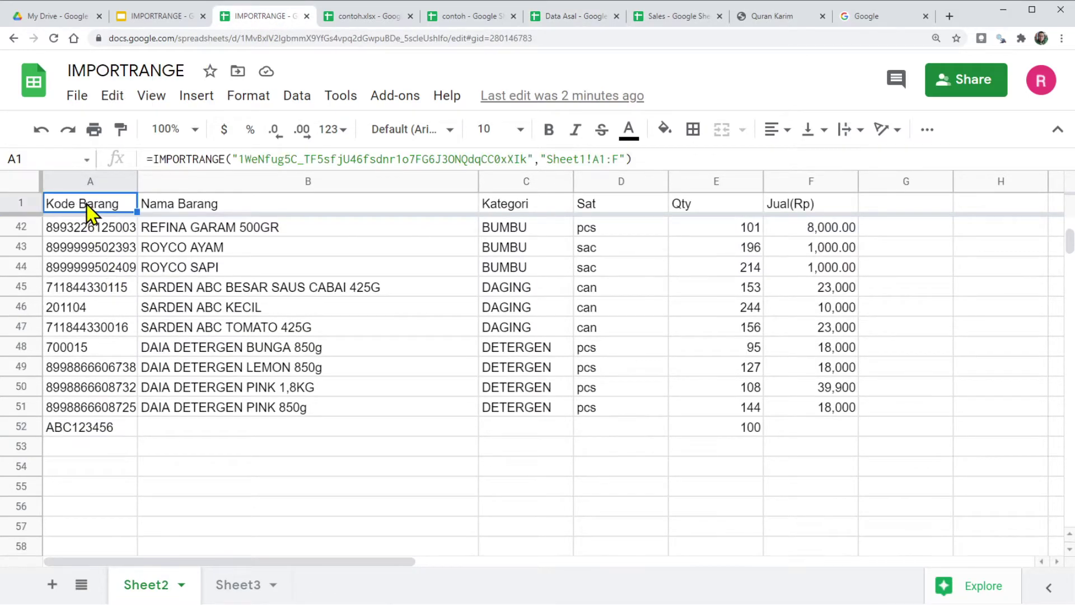
Step: Change the A1 formula's range to Sheet1!A1:F52 and check row 52 still imports
{"action": "double_click", "coordinate": [122, 202]}
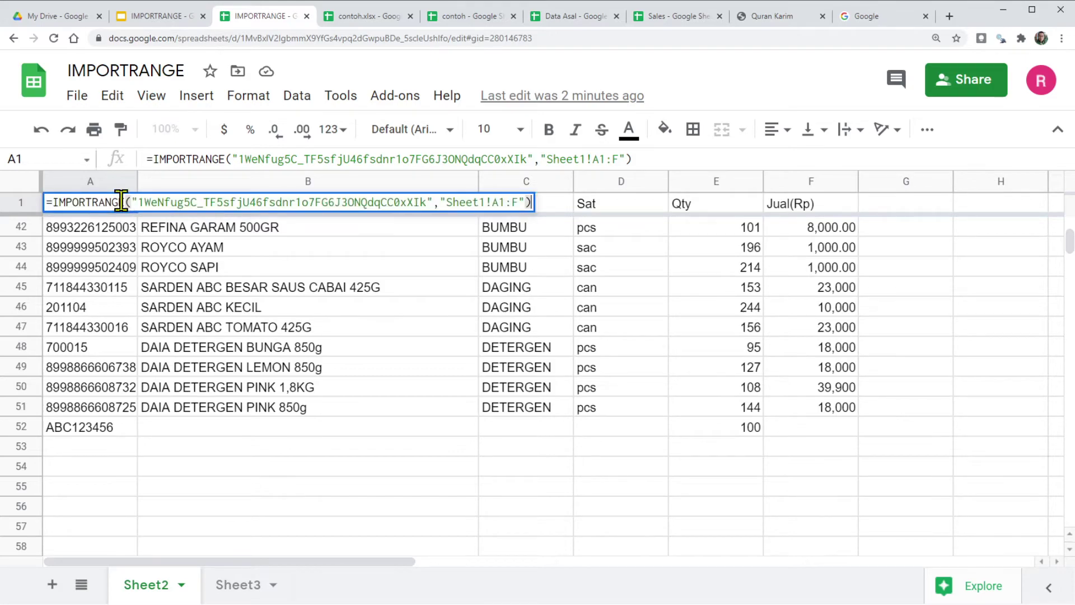
{"action": "left_click", "coordinate": [518, 202]}
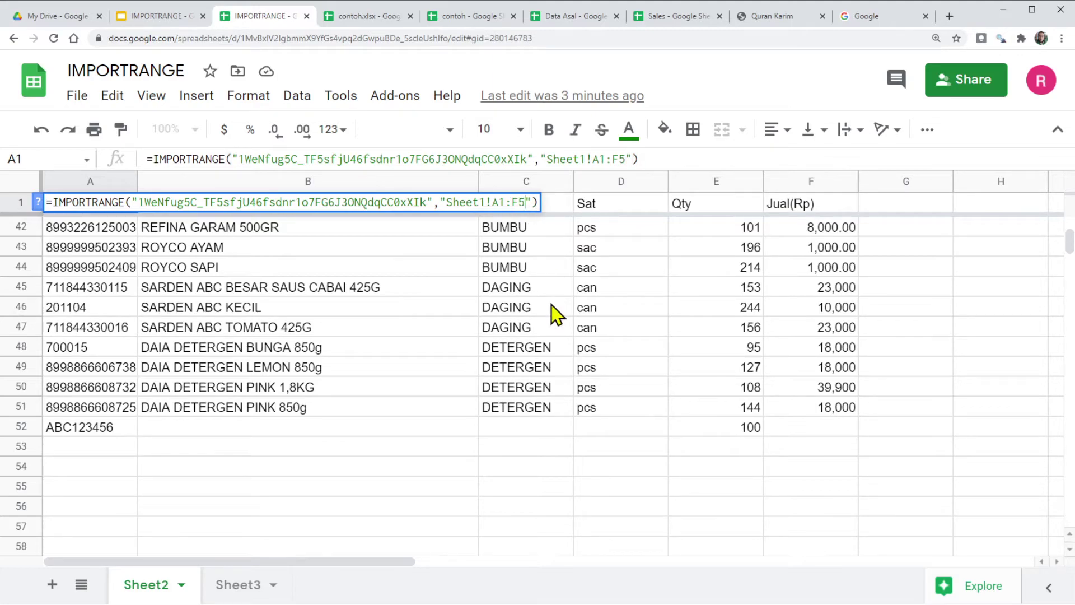
{"action": "type", "text": "52"}
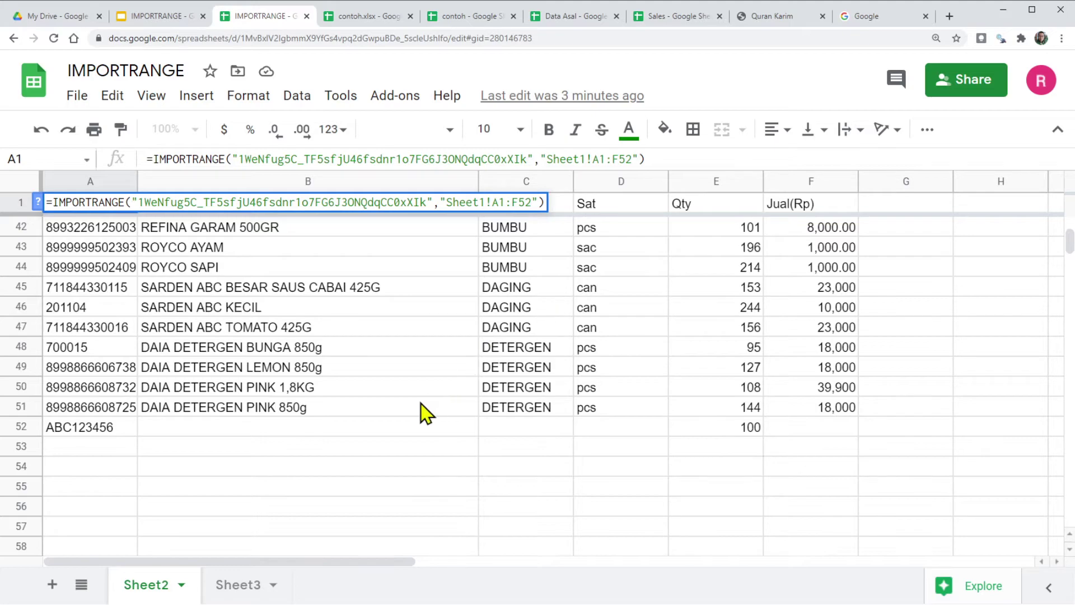
{"action": "left_click", "coordinate": [420, 405]}
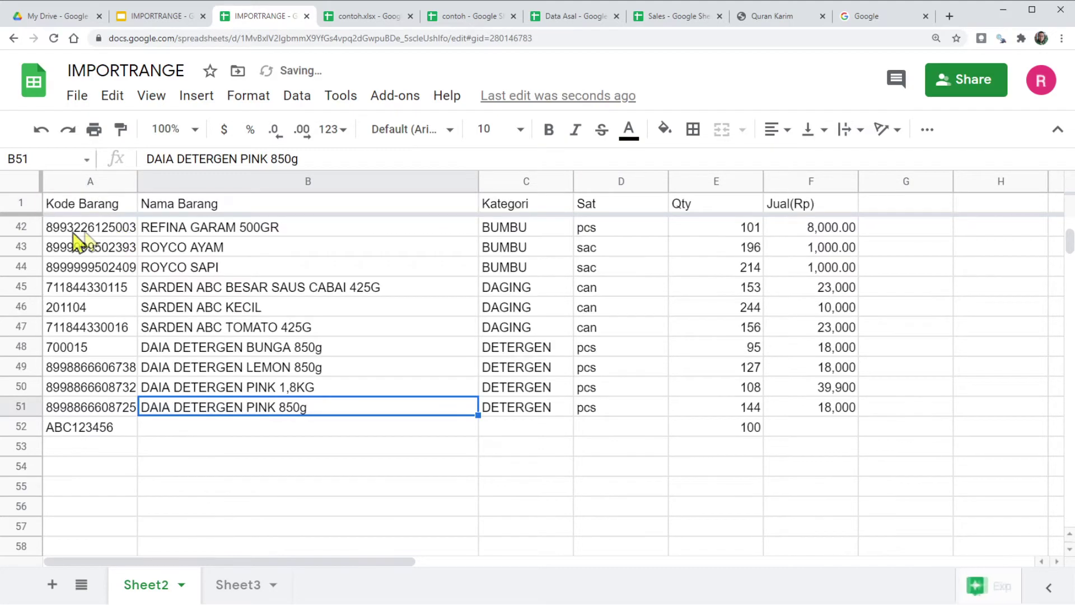
{"action": "left_click", "coordinate": [77, 428]}
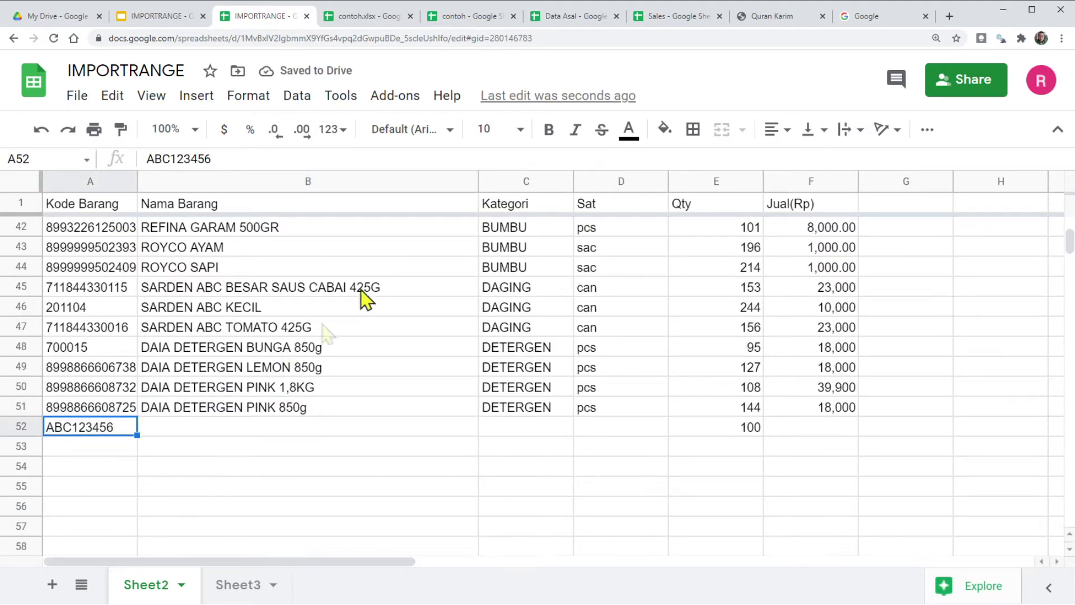
{"action": "left_click", "coordinate": [580, 20]}
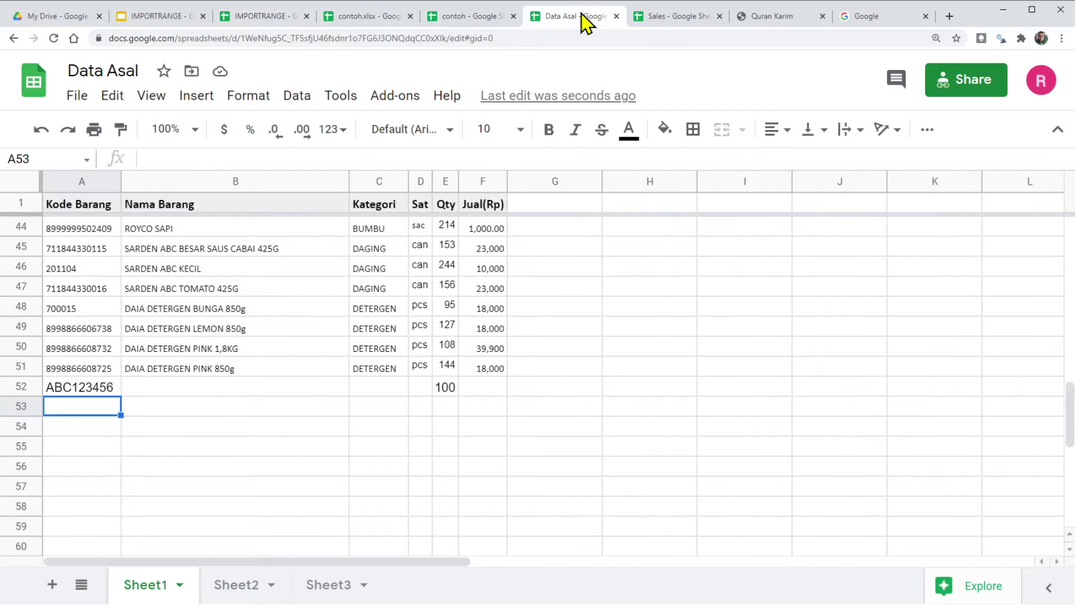
Step: In Data Asal, add the new code CDEF445561 in cell A53
{"action": "left_click", "coordinate": [26, 386]}
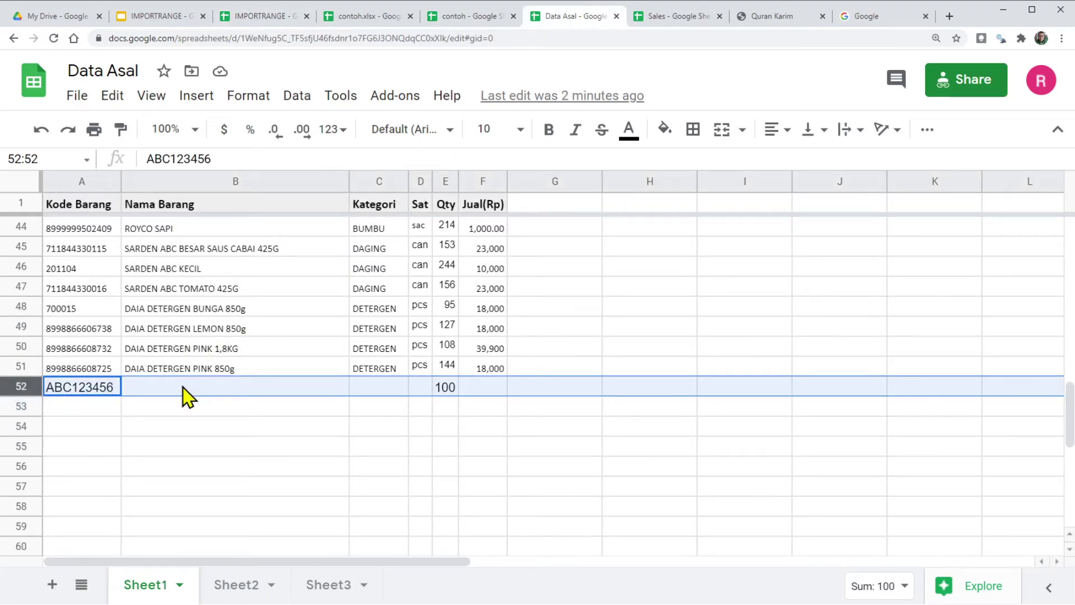
{"action": "left_click", "coordinate": [22, 407]}
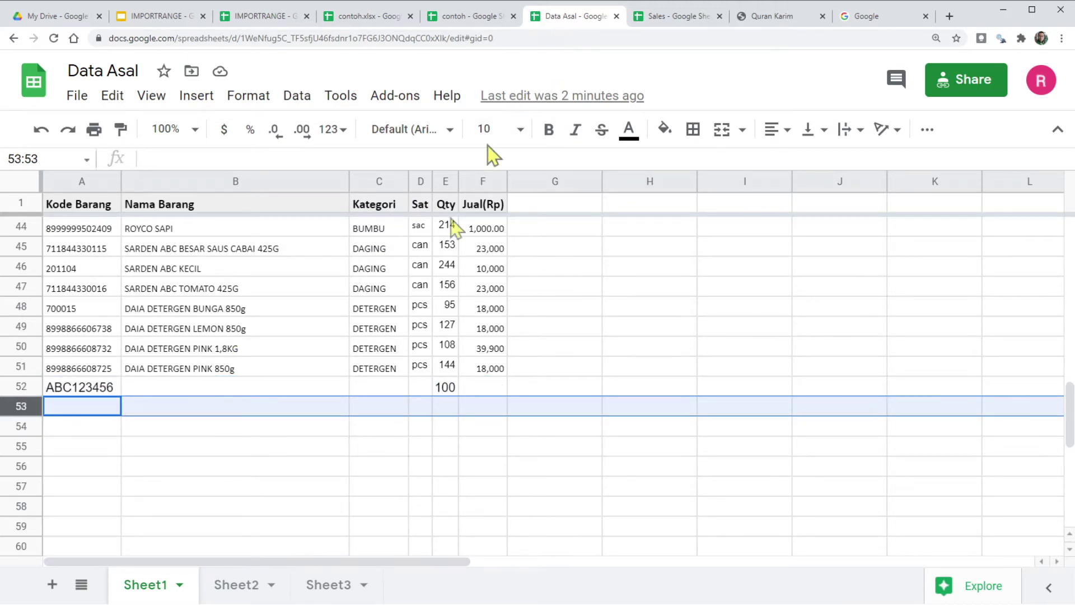
{"action": "left_click", "coordinate": [65, 446]}
{"action": "left_click", "coordinate": [72, 408]}
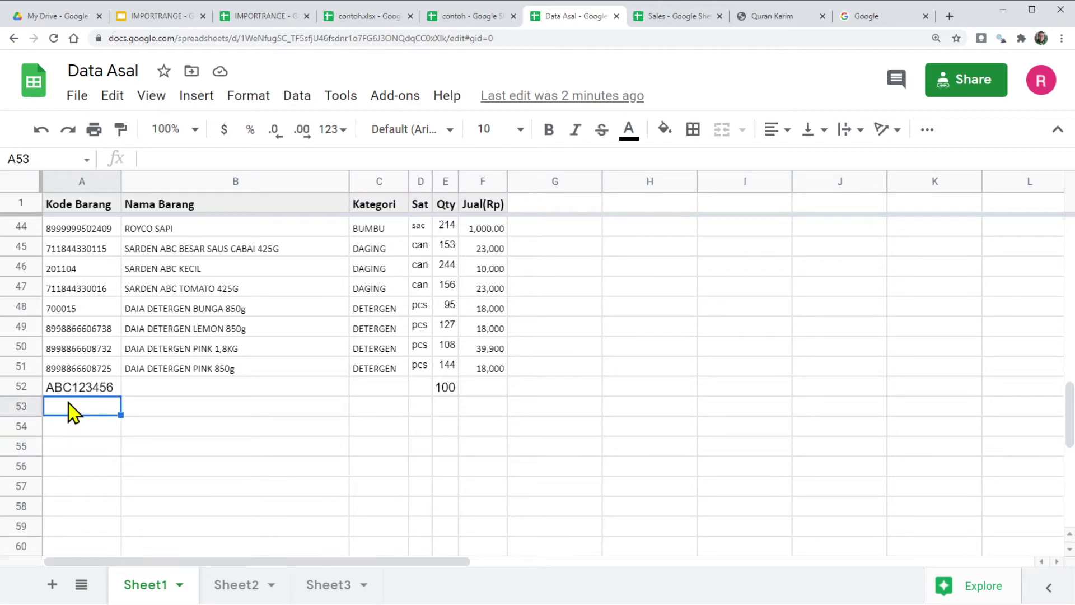
{"action": "type", "text": "CDEF445"}
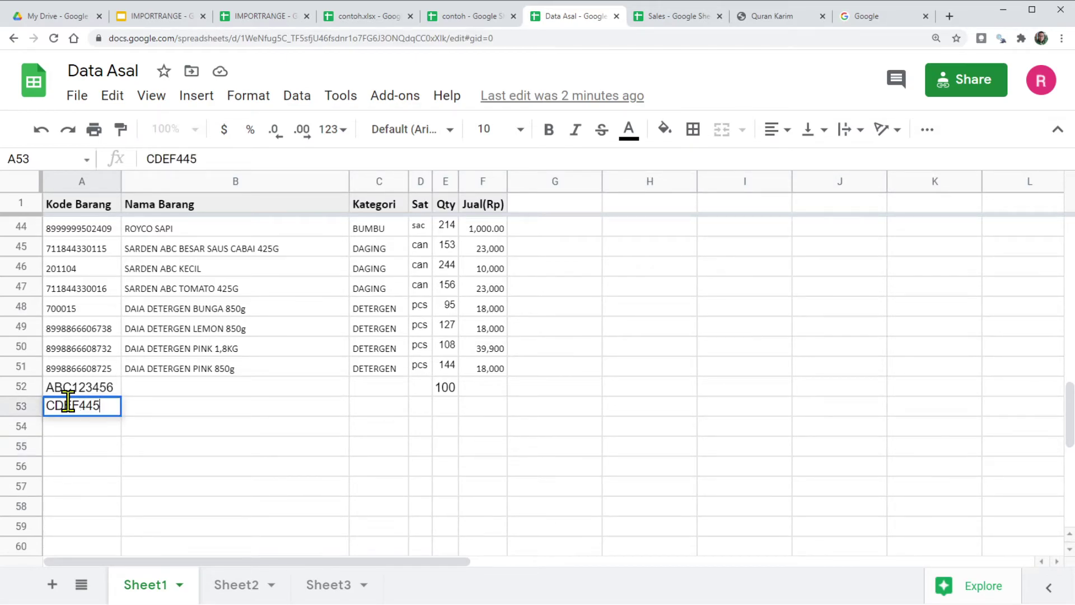
{"action": "type", "text": "561"}
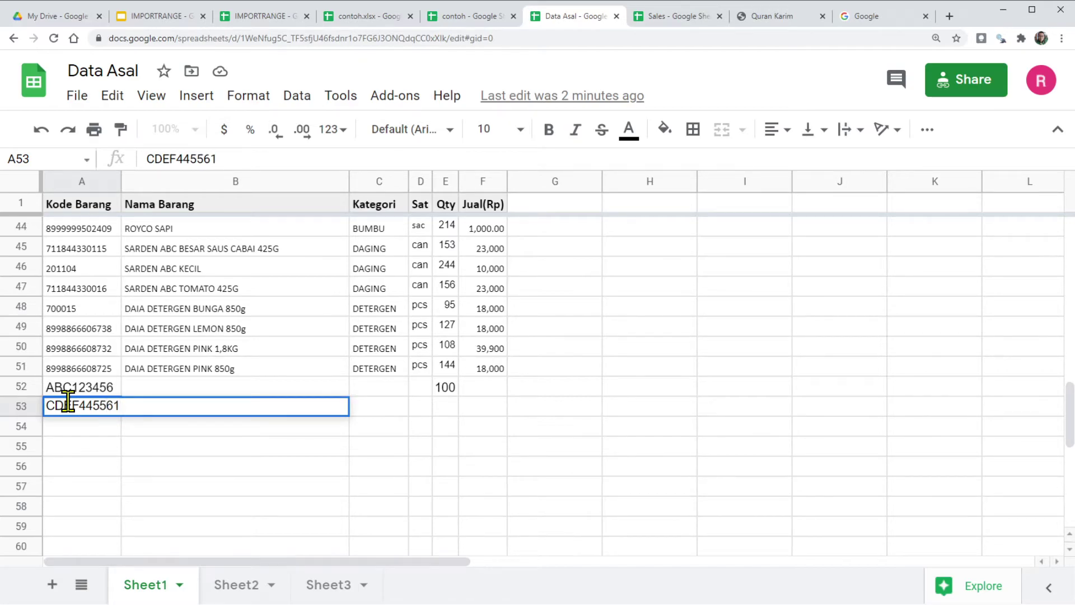
{"action": "left_click", "coordinate": [175, 472]}
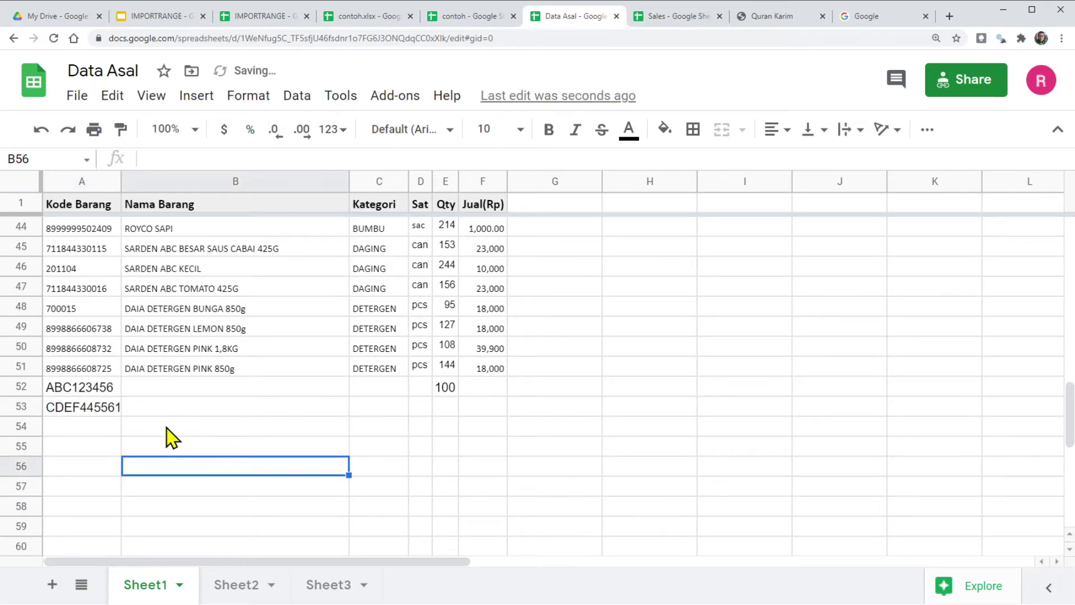
{"action": "left_click", "coordinate": [108, 410]}
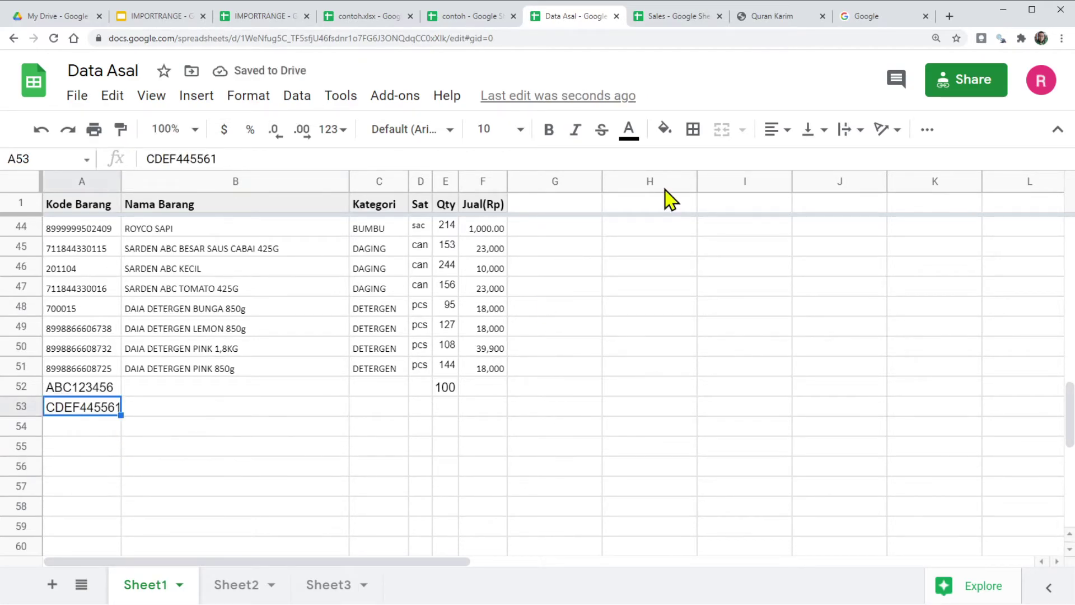
Step: Check that the IMPORTRANGE copy still stops at row 52 without the new code
{"action": "left_click", "coordinate": [259, 17]}
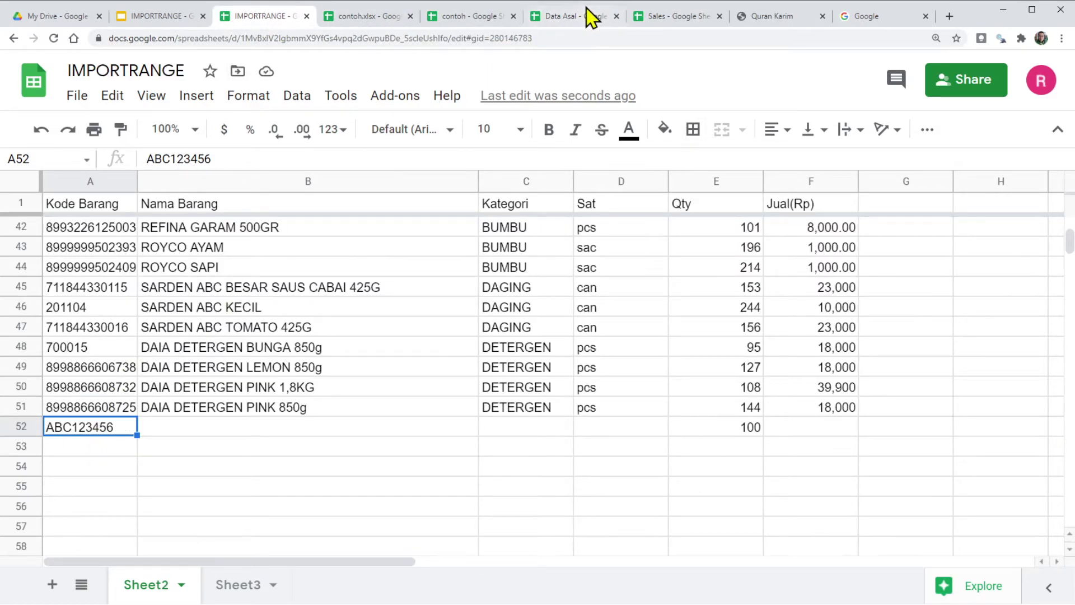
{"action": "left_click", "coordinate": [563, 18]}
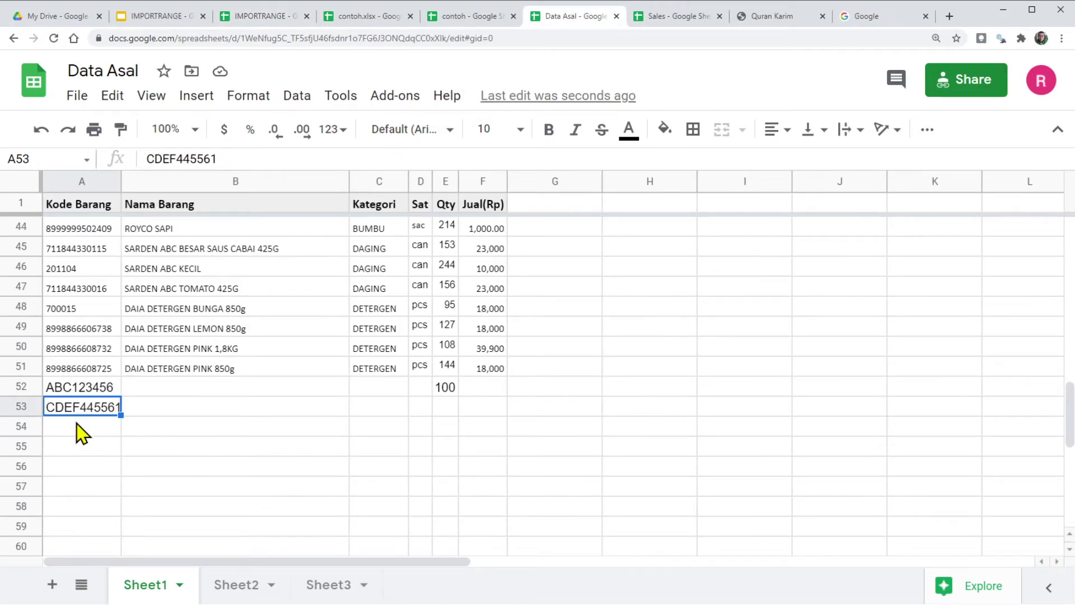
{"action": "left_click", "coordinate": [33, 405]}
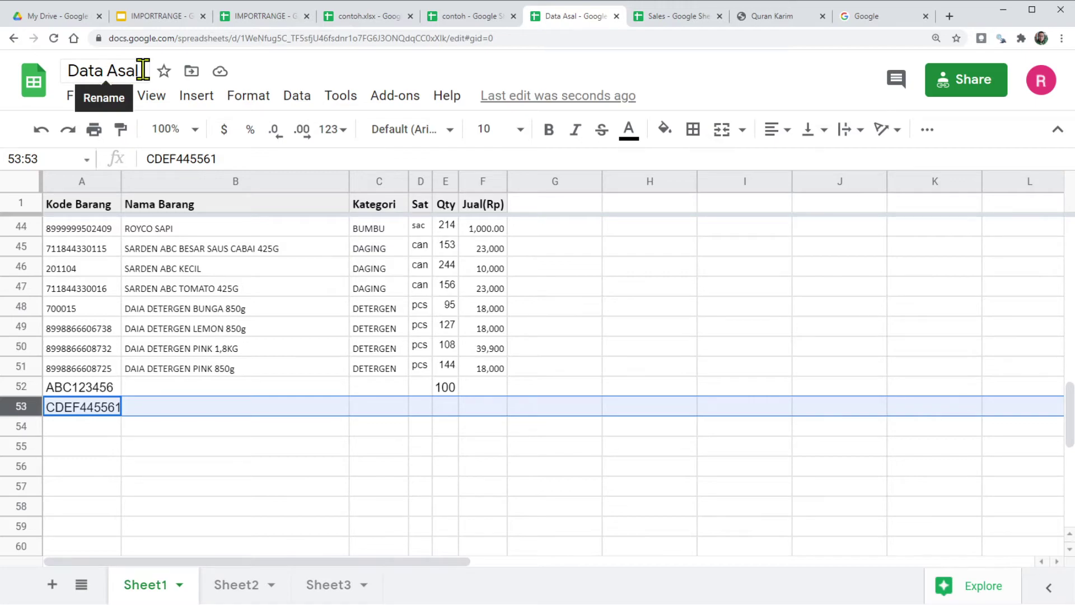
{"action": "left_click", "coordinate": [264, 18]}
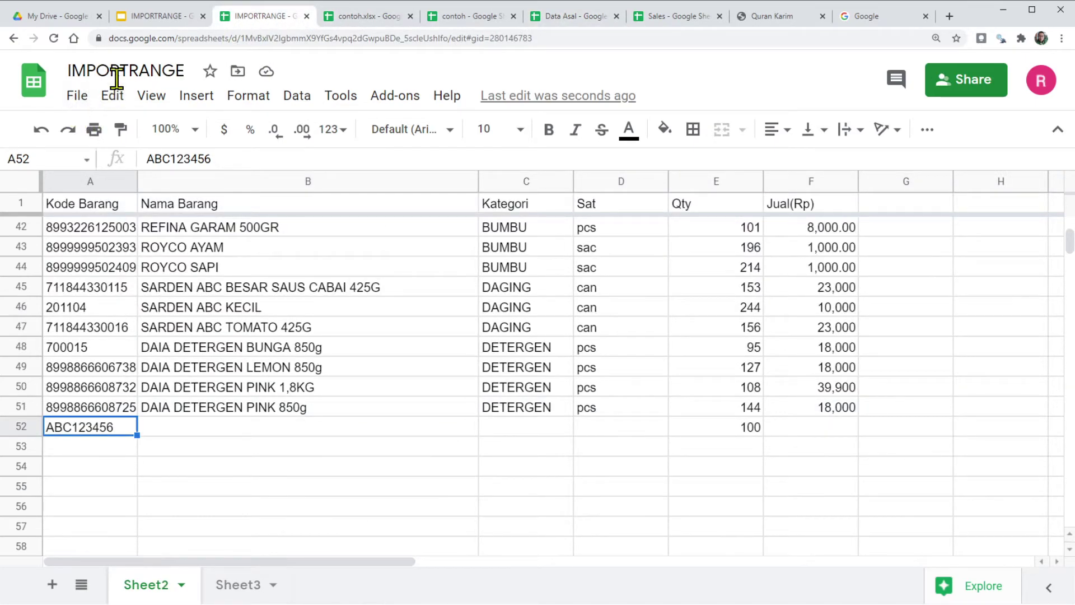
Step: Remove the 52 limit so A1 imports Sheet1!A1:F, and confirm CDEF445561 appears in row 53
{"action": "double_click", "coordinate": [91, 207]}
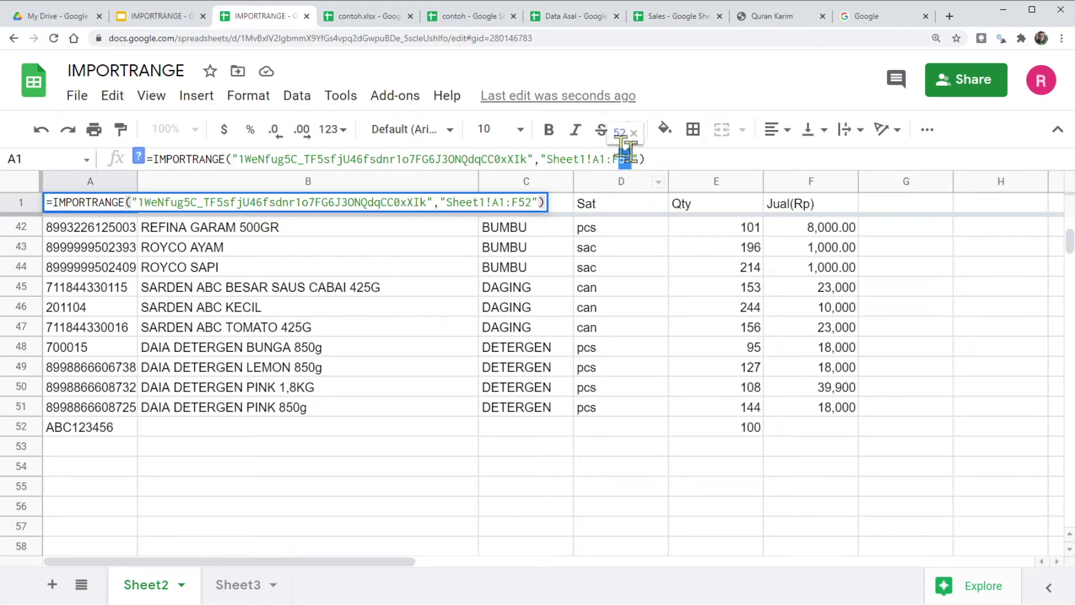
{"action": "key", "text": "BackSpace"}
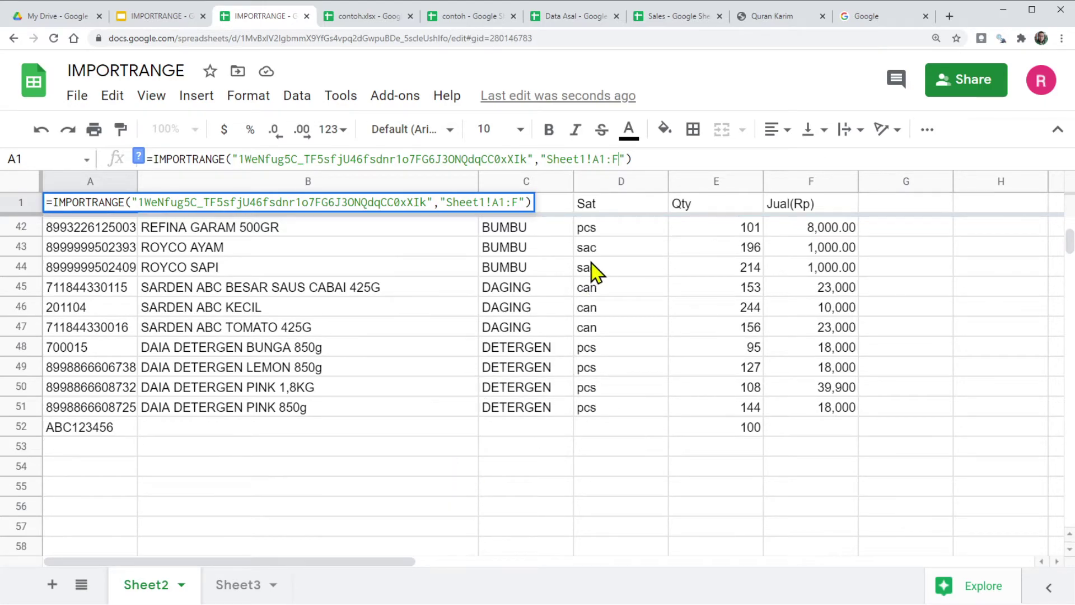
{"action": "key", "text": "Return"}
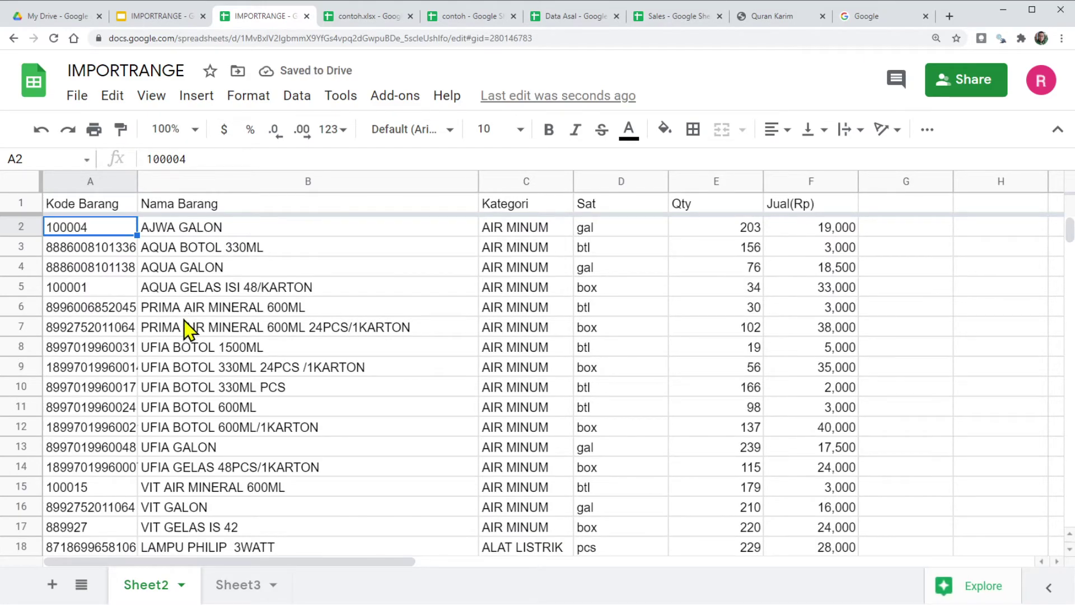
{"action": "scroll", "coordinate": [188, 330], "scroll_direction": "down", "scroll_amount": 5}
{"action": "scroll", "coordinate": [185, 325], "scroll_direction": "down", "scroll_amount": 11}
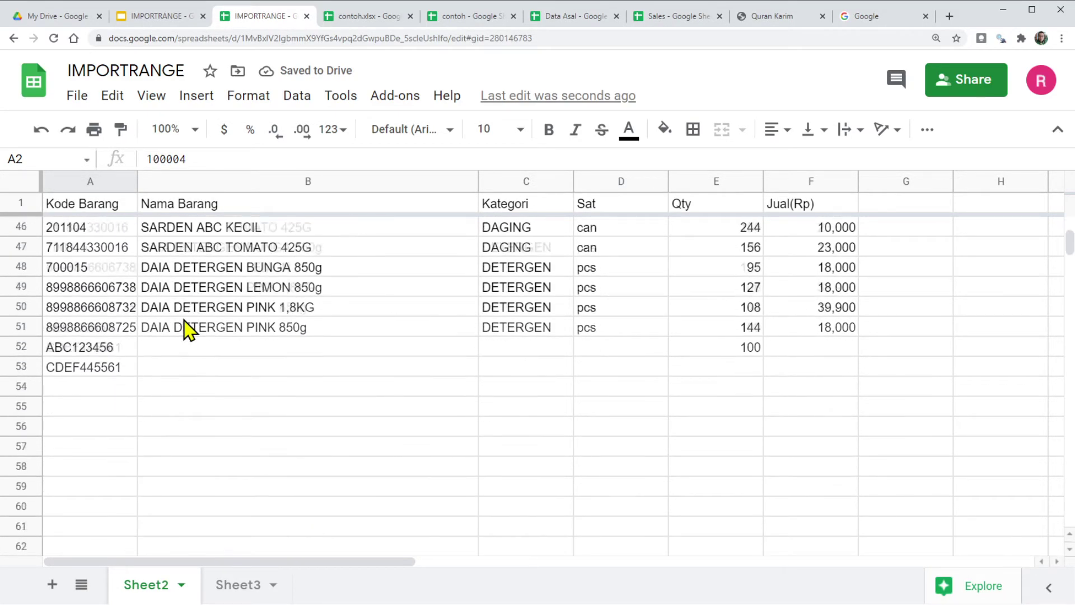
{"action": "left_click", "coordinate": [84, 311]}
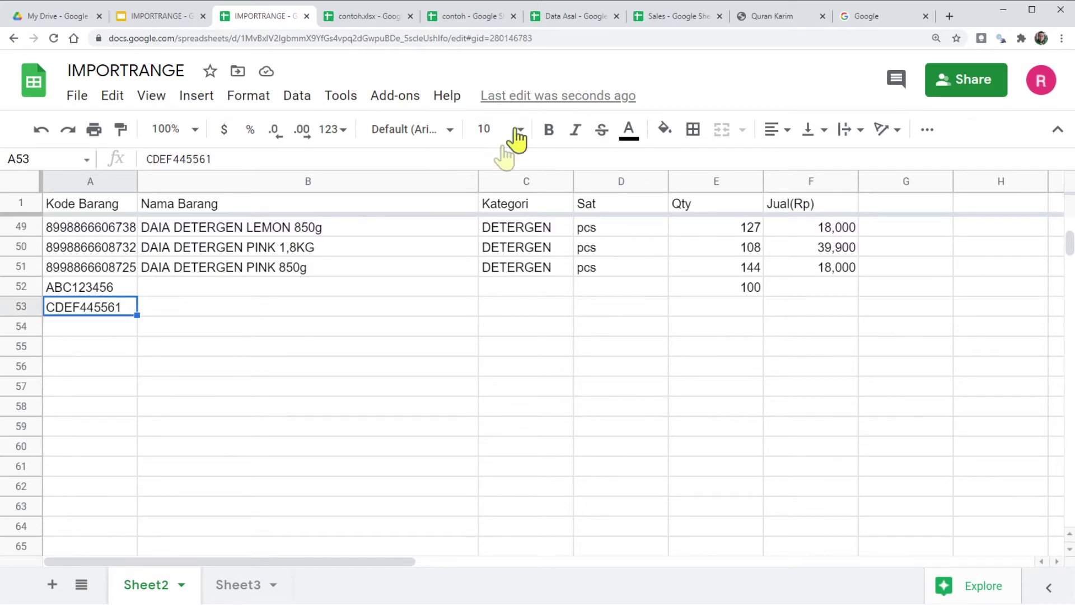
{"action": "left_click", "coordinate": [565, 18]}
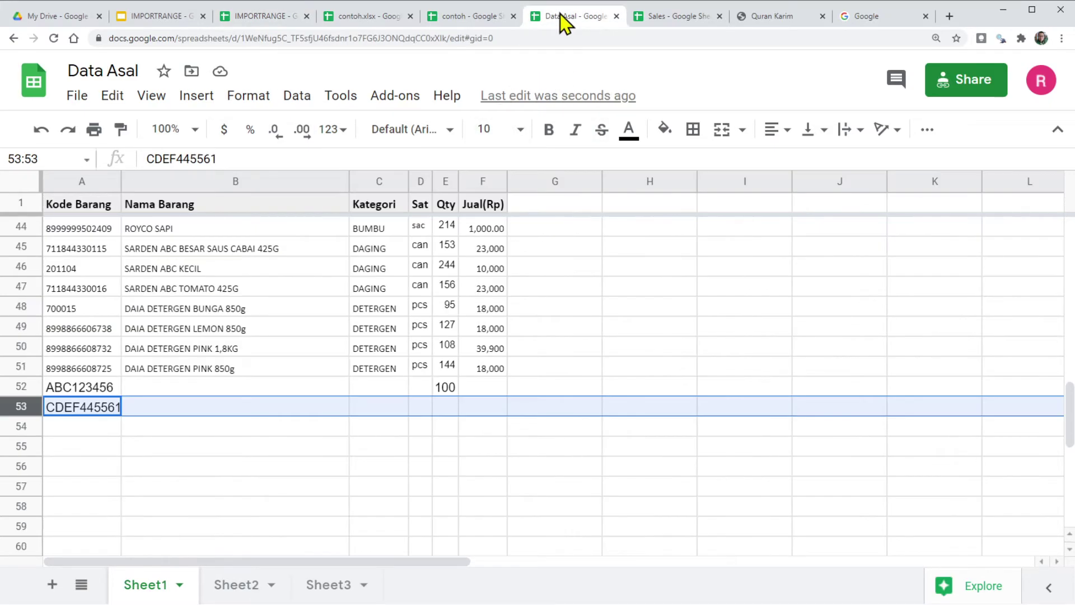
Step: In Data Asal, fill the codes from A53 down to row 60 (CDEF445562–CDEF445568)
{"action": "left_click", "coordinate": [87, 415]}
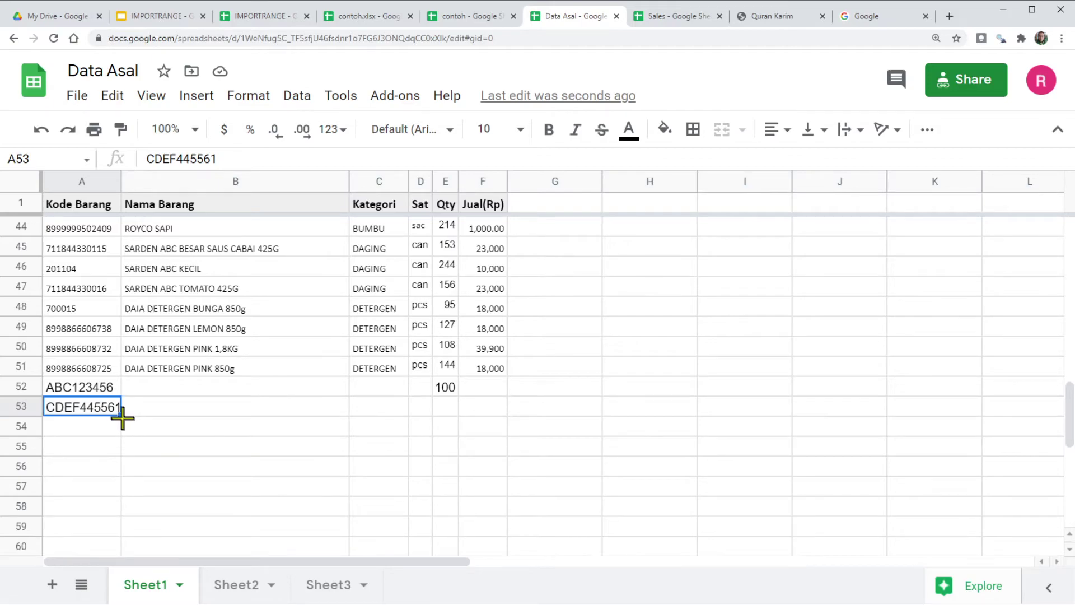
{"action": "left_click_drag", "start_coordinate": [121, 424], "coordinate": [120, 543]}
{"action": "scroll", "coordinate": [146, 456], "scroll_direction": "down", "scroll_amount": 3}
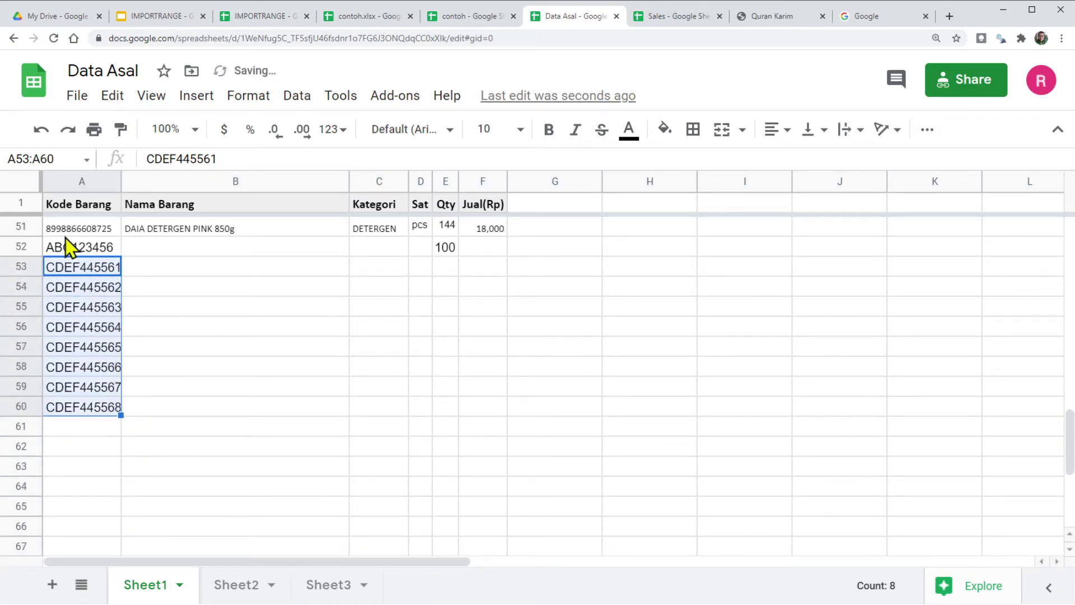
Step: Confirm the new codes appear in the IMPORTRANGE sheet and review the A1 formula
{"action": "left_click", "coordinate": [271, 16]}
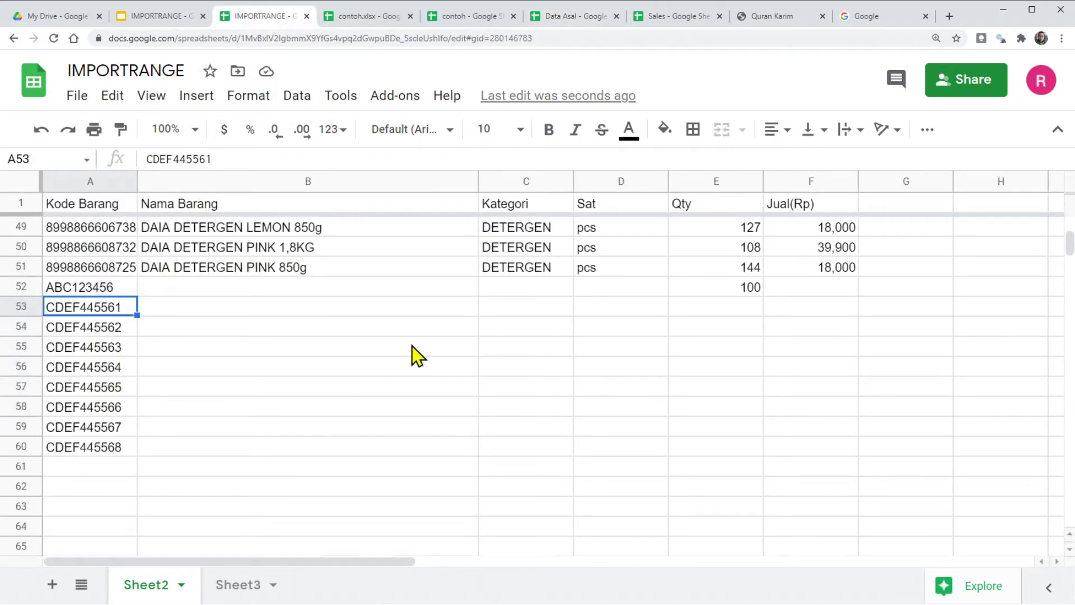
{"action": "left_click", "coordinate": [160, 17]}
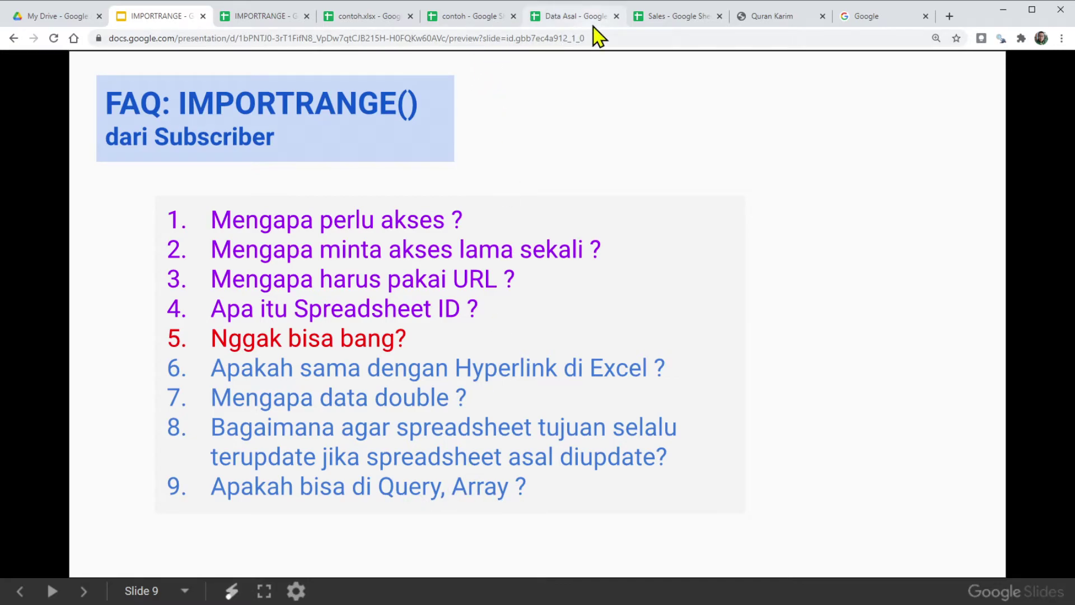
{"action": "left_click", "coordinate": [263, 16]}
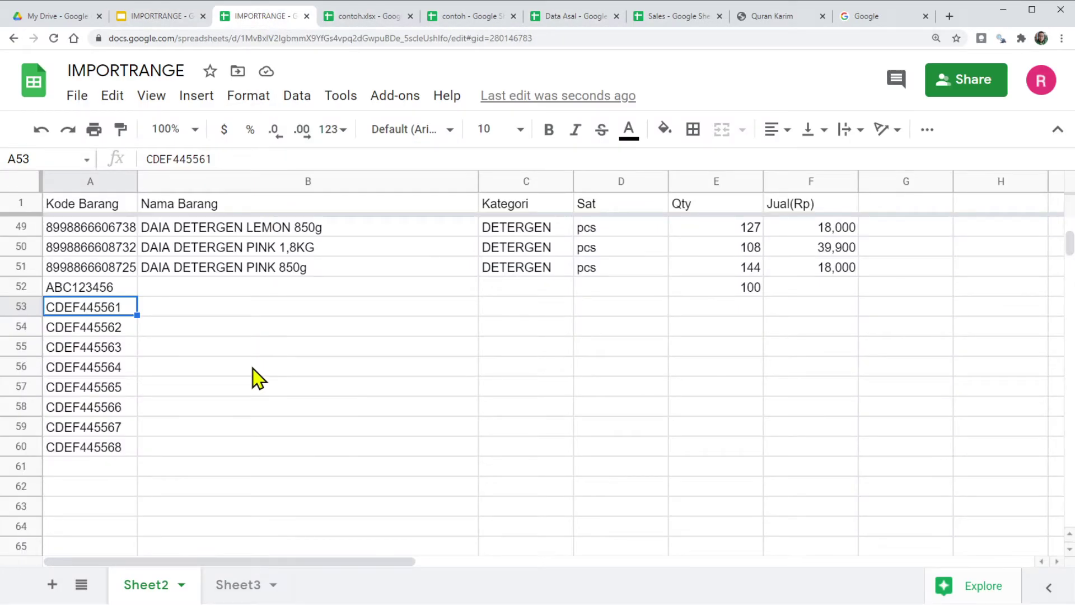
{"action": "scroll", "coordinate": [288, 413], "scroll_direction": "up", "scroll_amount": 12}
{"action": "scroll", "coordinate": [290, 413], "scroll_direction": "up", "scroll_amount": 3}
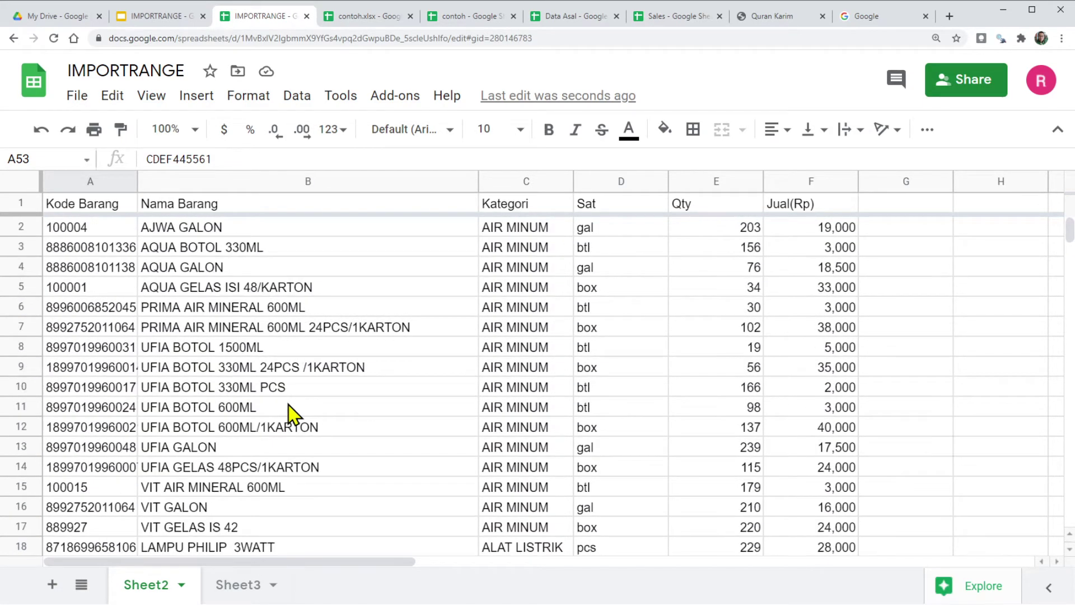
{"action": "left_click", "coordinate": [96, 205]}
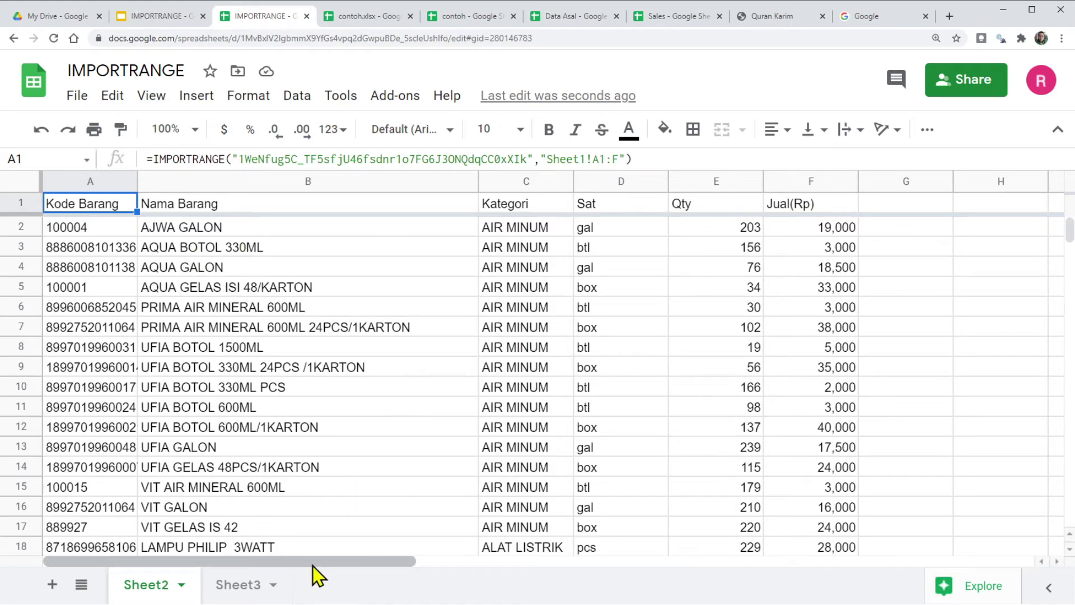
{"action": "left_click", "coordinate": [906, 226]}
Step: Enter =sum(F2:F23) in G2 to total the Jual(Rp) rows 2–23, giving 575,500
{"action": "type", "text": "=sum("}
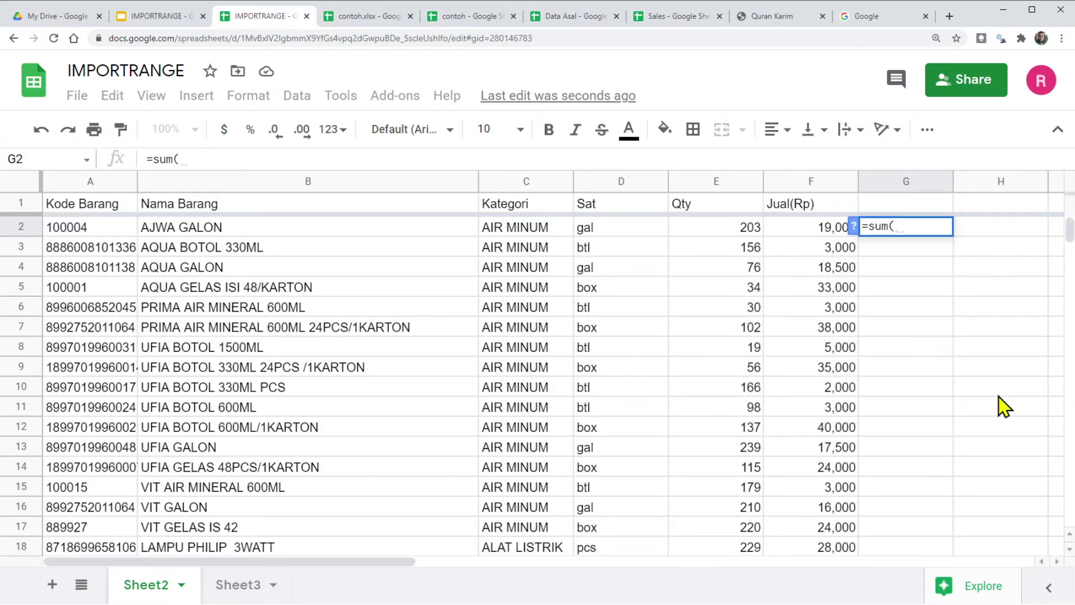
{"action": "type", "text": "F2"}
{"action": "key", "text": "ctrl+shift+Down"}
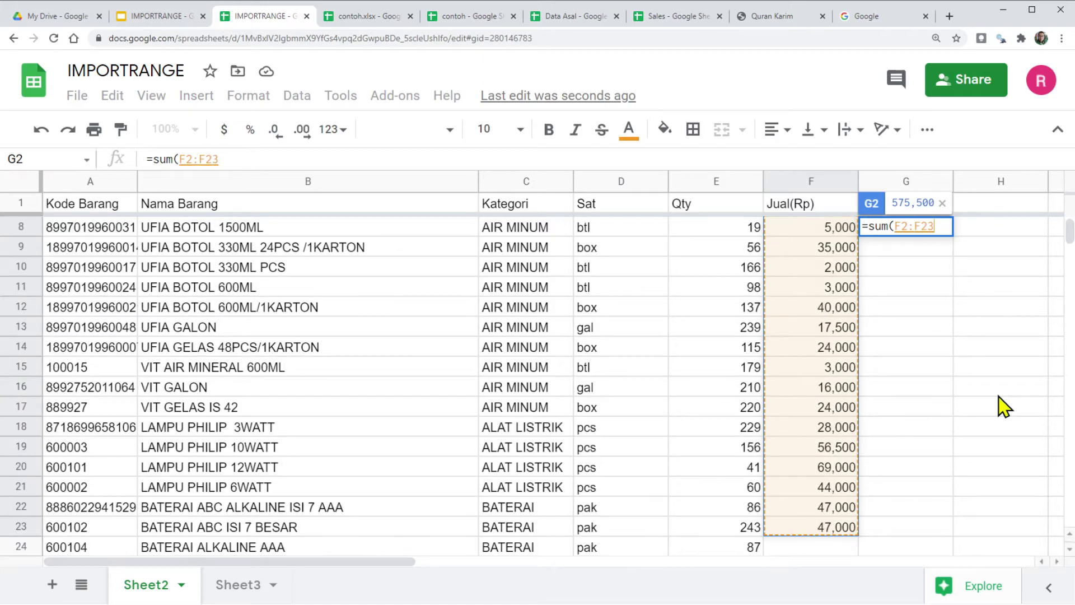
{"action": "key", "text": "Return"}
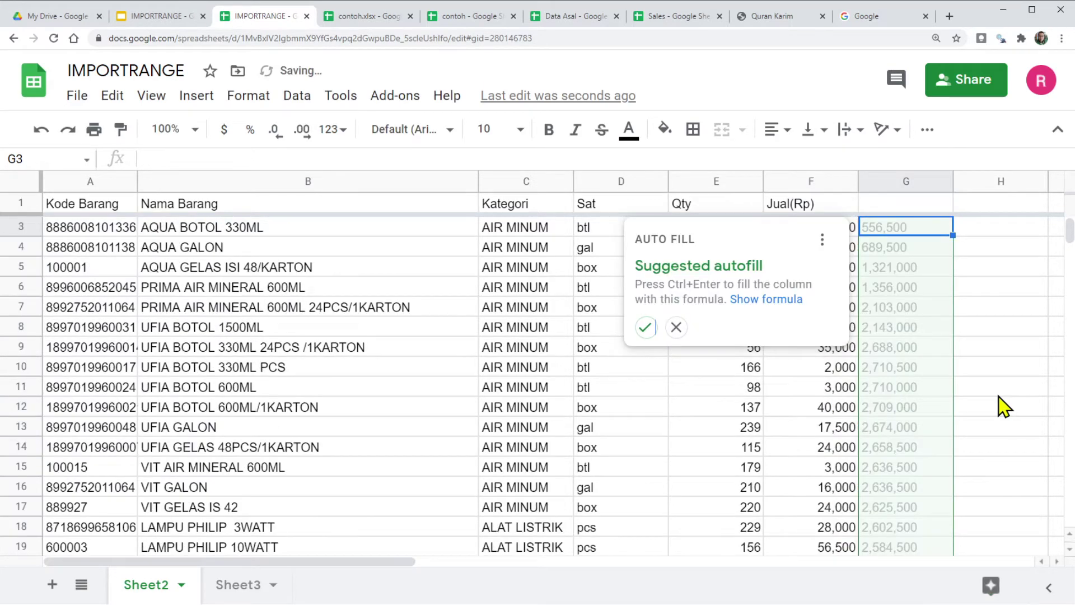
{"action": "left_click", "coordinate": [676, 328]}
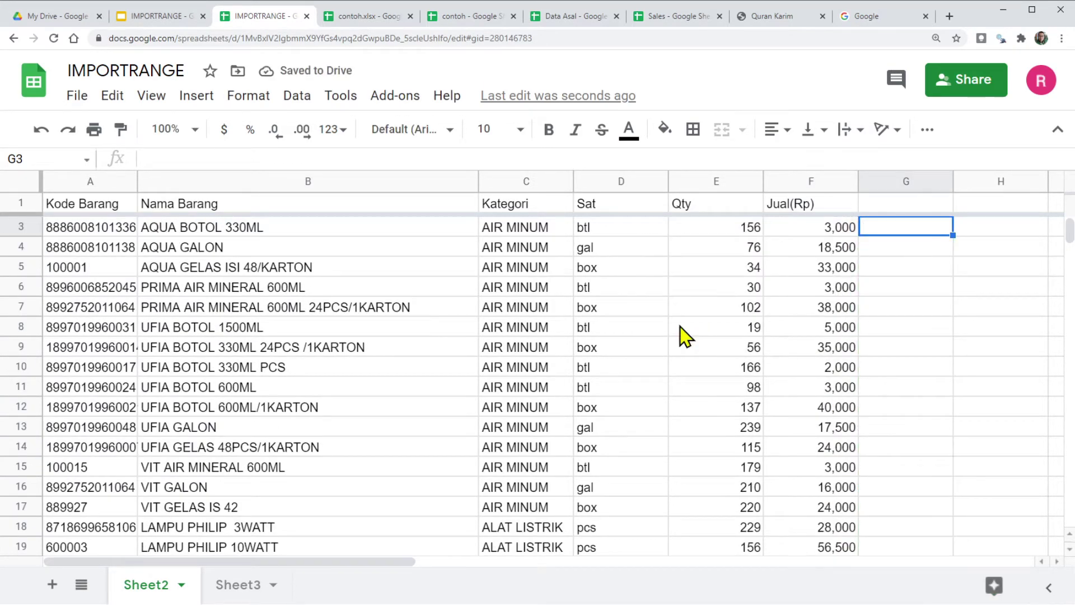
{"action": "scroll", "coordinate": [890, 293], "scroll_direction": "up", "scroll_amount": 1}
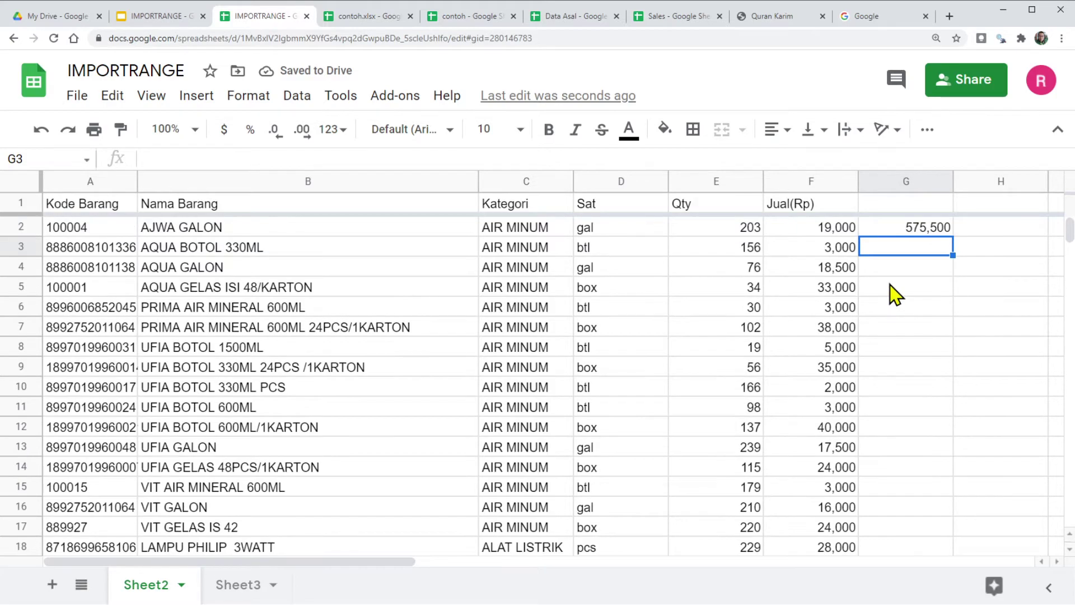
{"action": "left_click", "coordinate": [903, 232]}
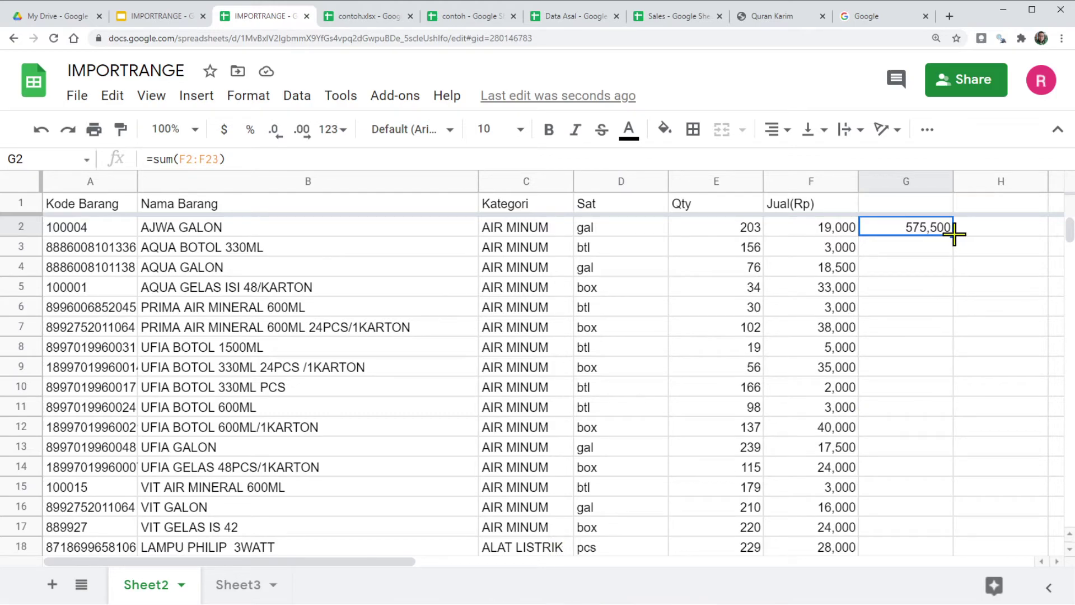
{"action": "key", "text": "Right"}
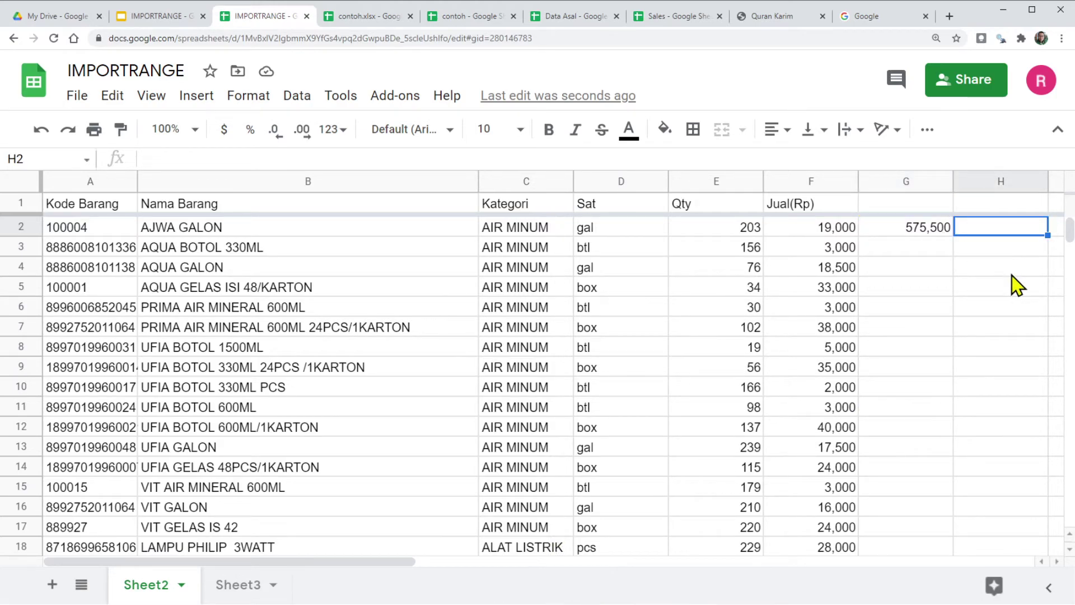
Step: Copy the IMPORTRANGE formula text from cell A1's formula bar
{"action": "type", "text": "=sum("}
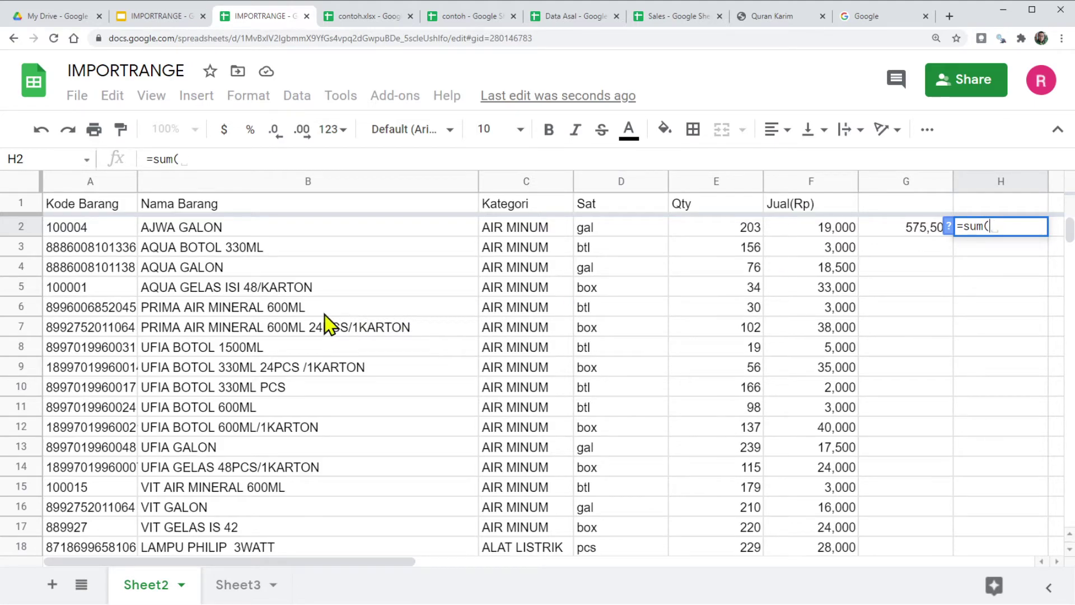
{"action": "left_click", "coordinate": [80, 207]}
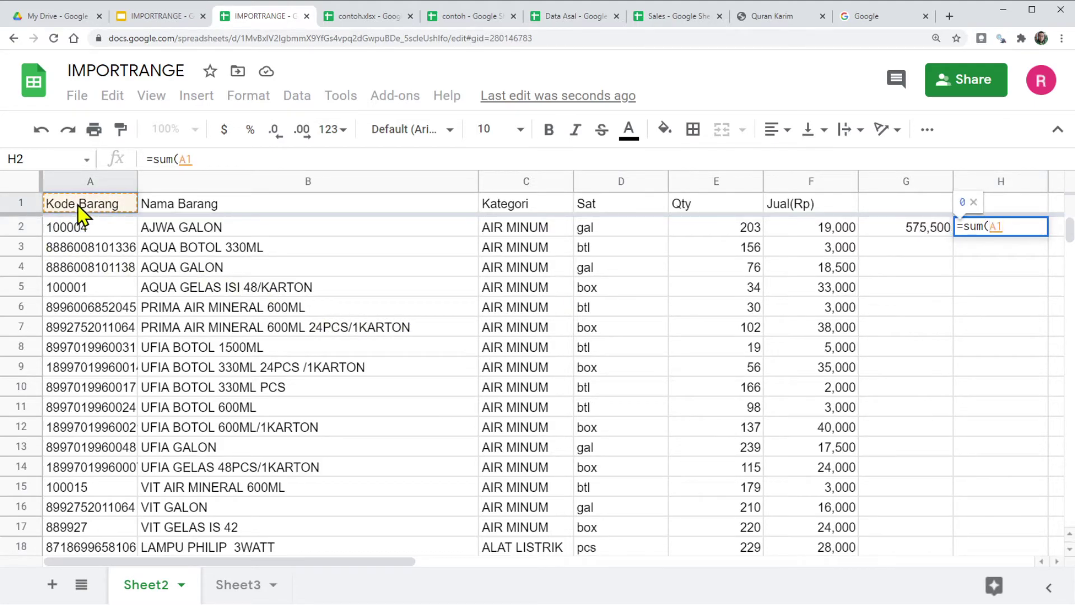
{"action": "key", "text": "Escape"}
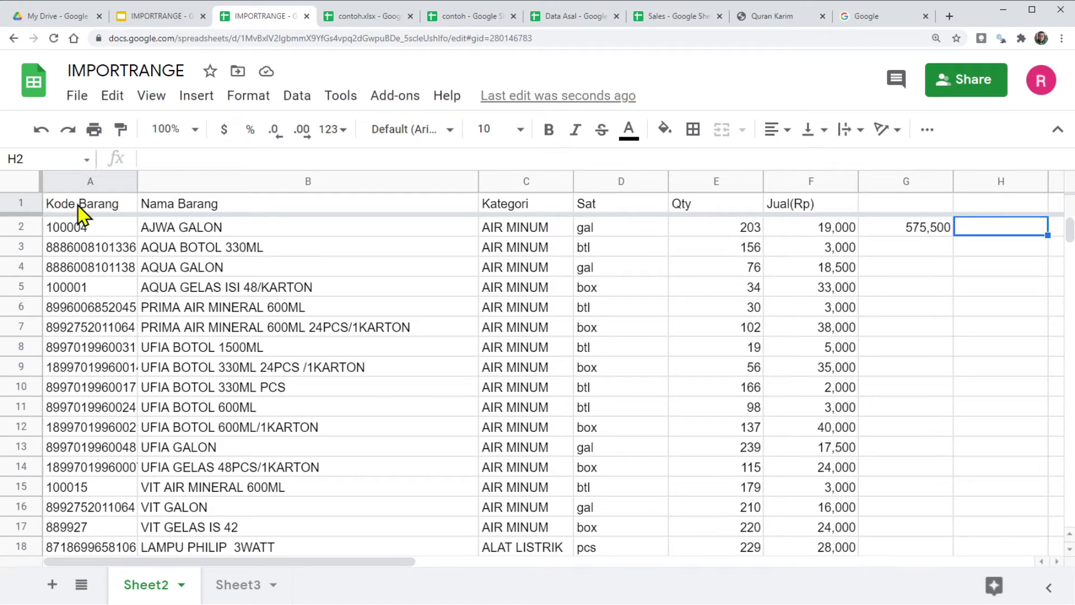
{"action": "left_click", "coordinate": [82, 212]}
{"action": "left_click_drag", "start_coordinate": [152, 158], "coordinate": [648, 177]}
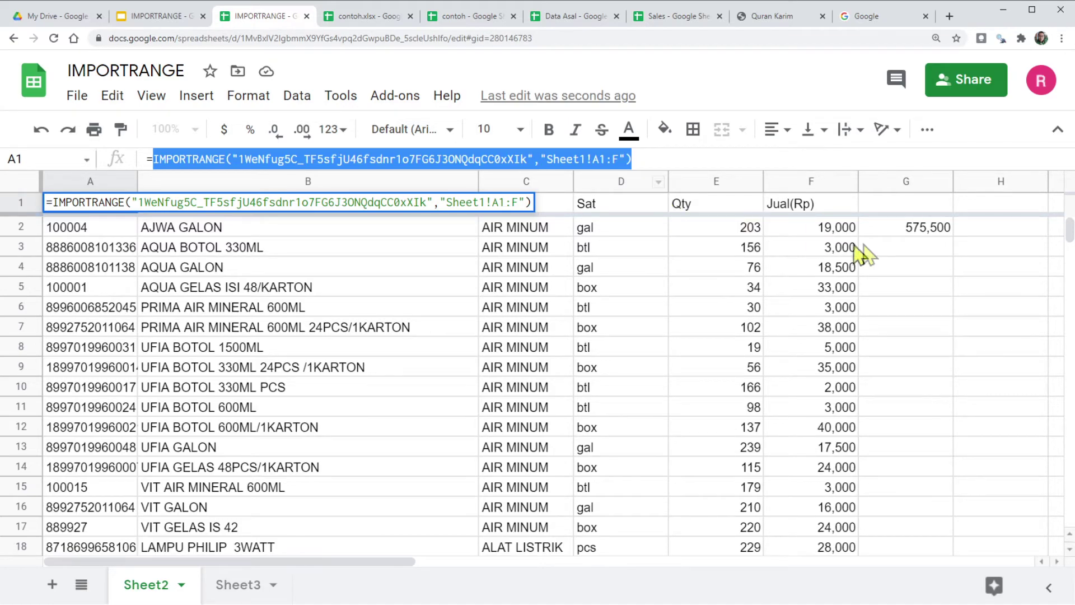
{"action": "left_click", "coordinate": [997, 236]}
{"action": "key", "text": "Escape"}
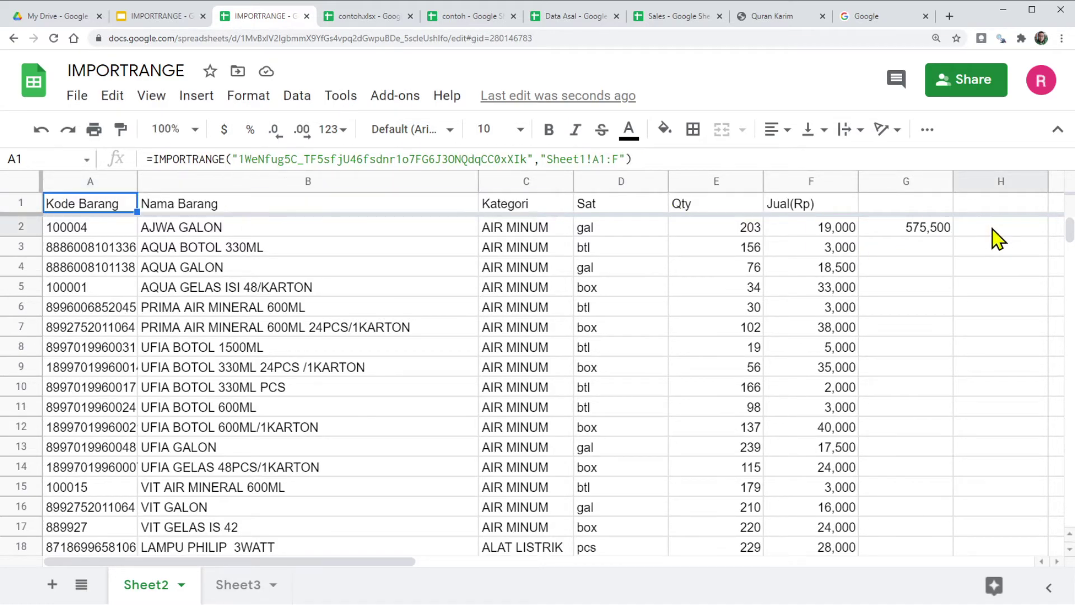
Step: In H2 enter =sum(IMPORTRANGE(...,"Sheet1!F1:F")), totalling 3,061,400.00
{"action": "left_click", "coordinate": [997, 235]}
{"action": "type", "text": "=sum("}
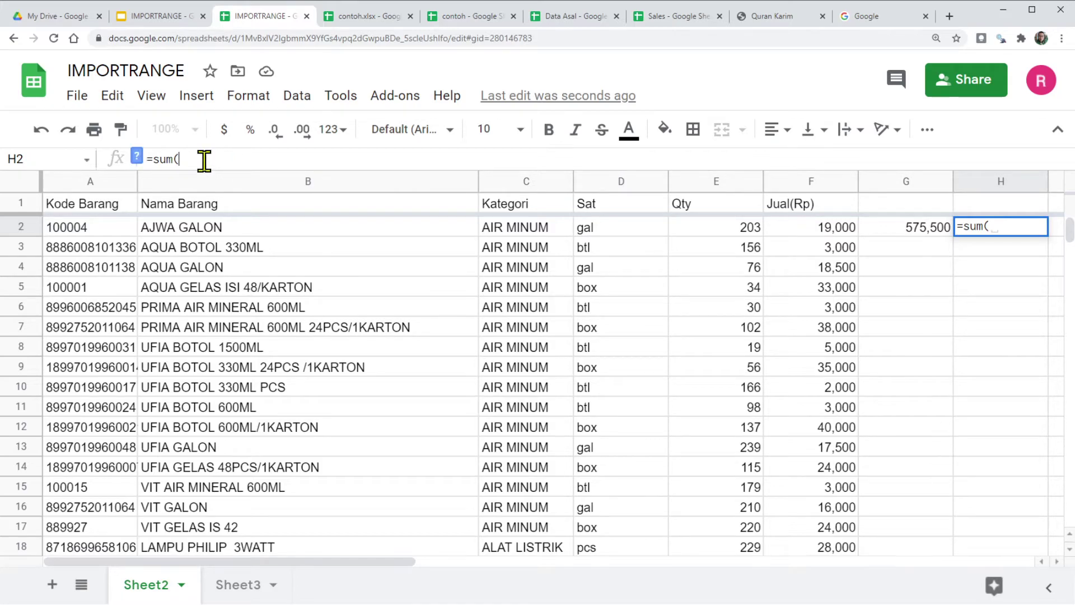
{"action": "key", "text": "ctrl+v"}
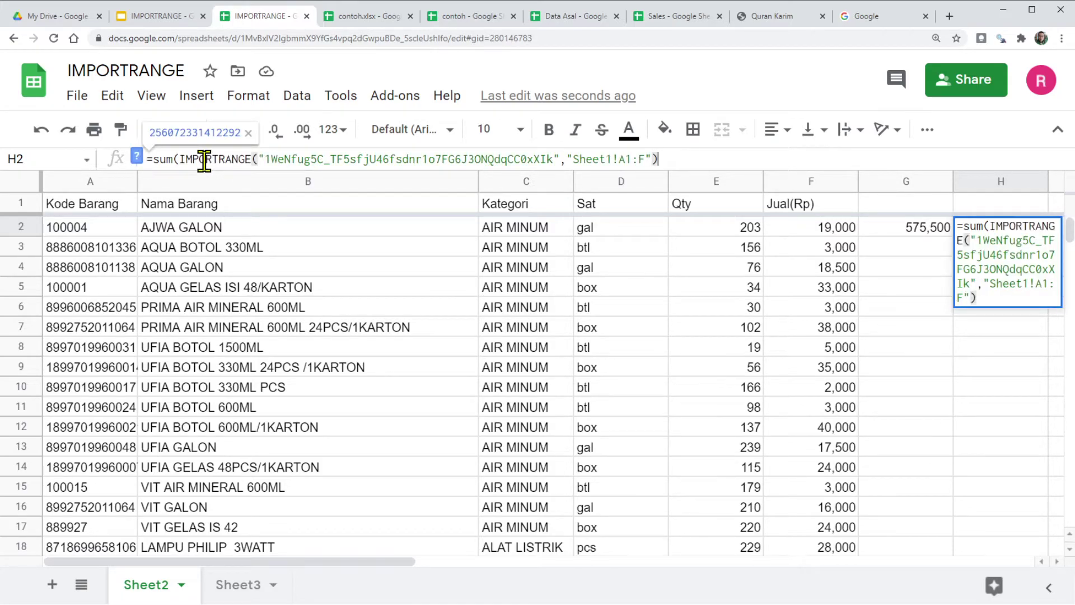
{"action": "left_click", "coordinate": [621, 158]}
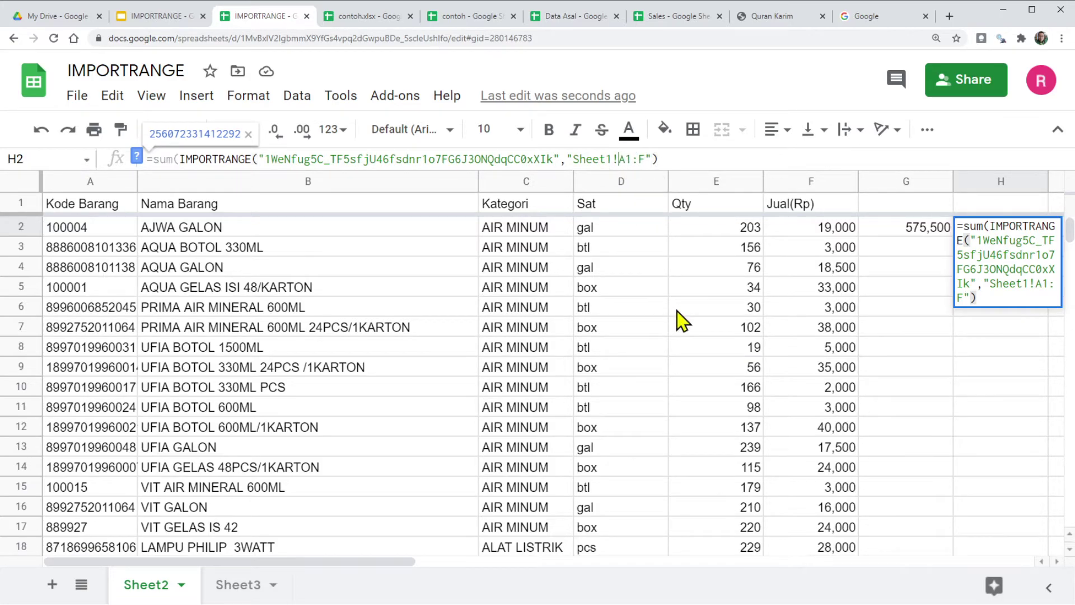
{"action": "type", "text": "F"}
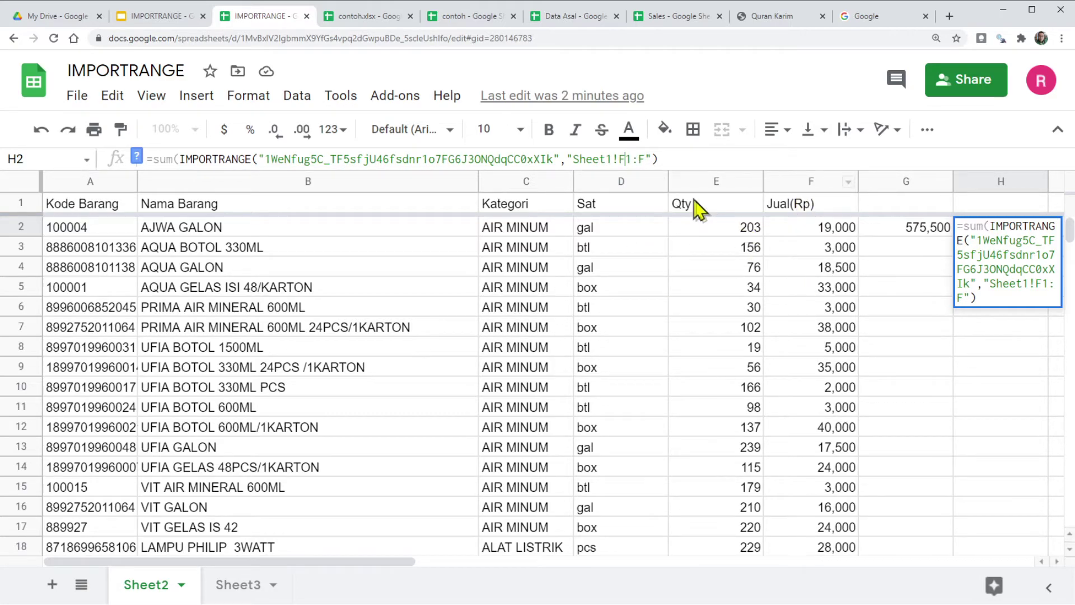
{"action": "key", "text": "Return"}
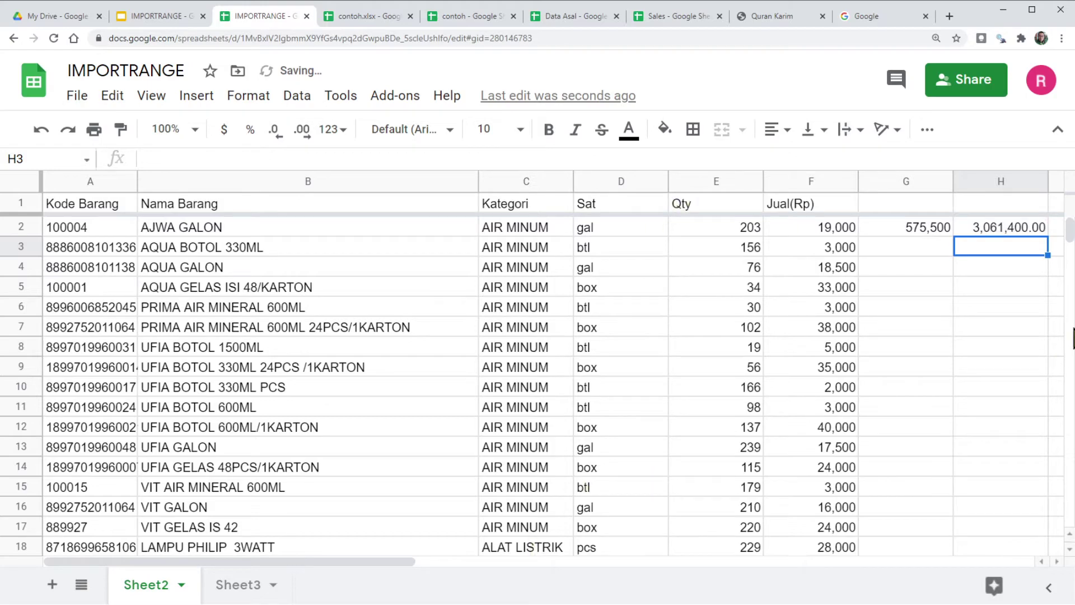
{"action": "left_click", "coordinate": [981, 227]}
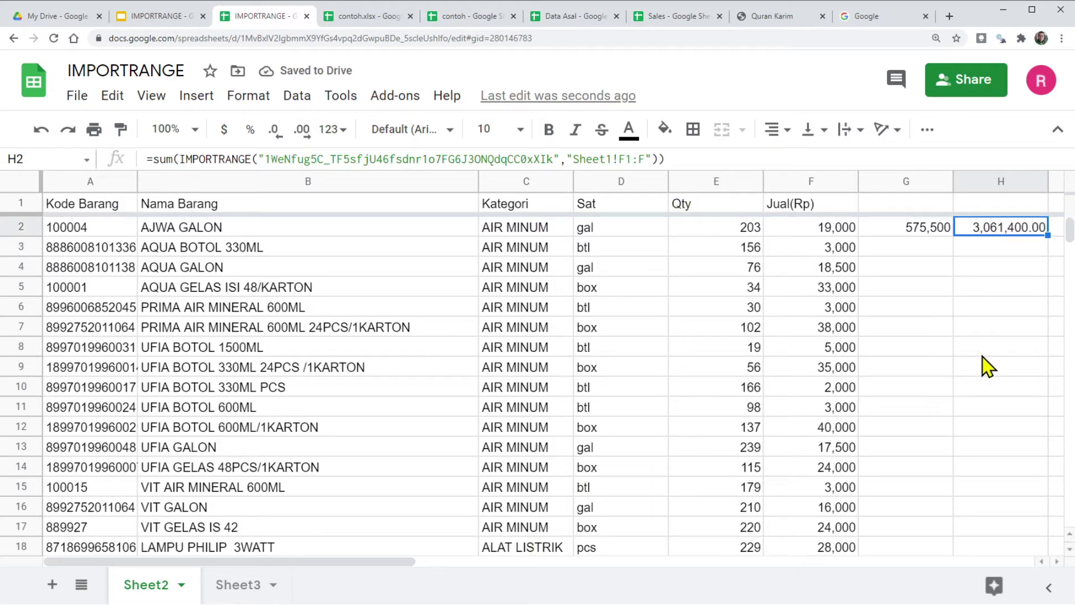
Step: Change G2's sum range from F2:F23 to F2:F so it totals 3,061,400
{"action": "left_click", "coordinate": [932, 231]}
{"action": "double_click", "coordinate": [914, 228]}
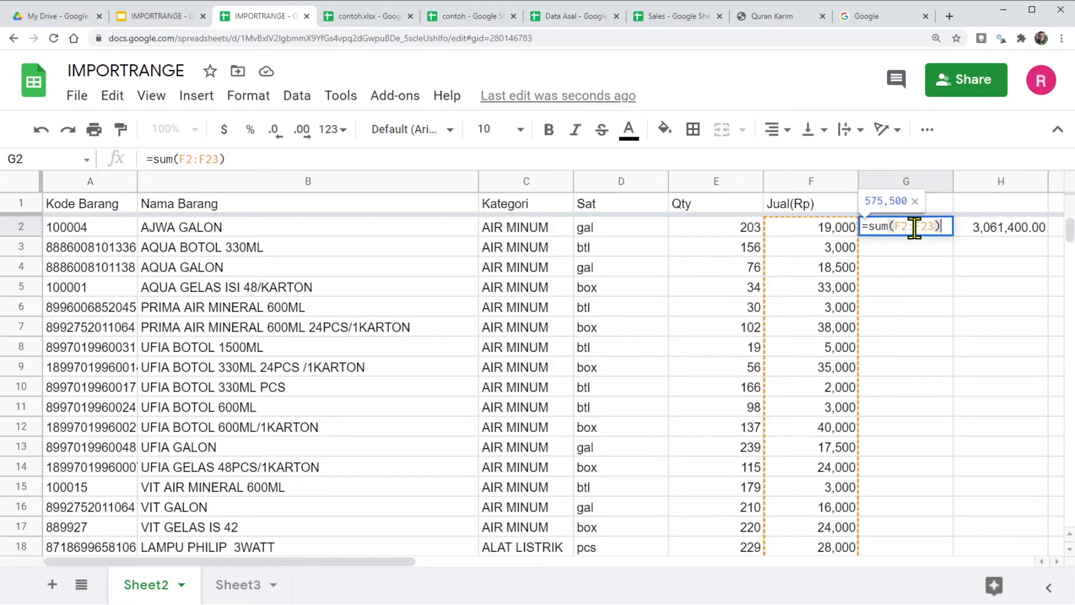
{"action": "scroll", "coordinate": [816, 355], "scroll_direction": "down", "scroll_amount": 11}
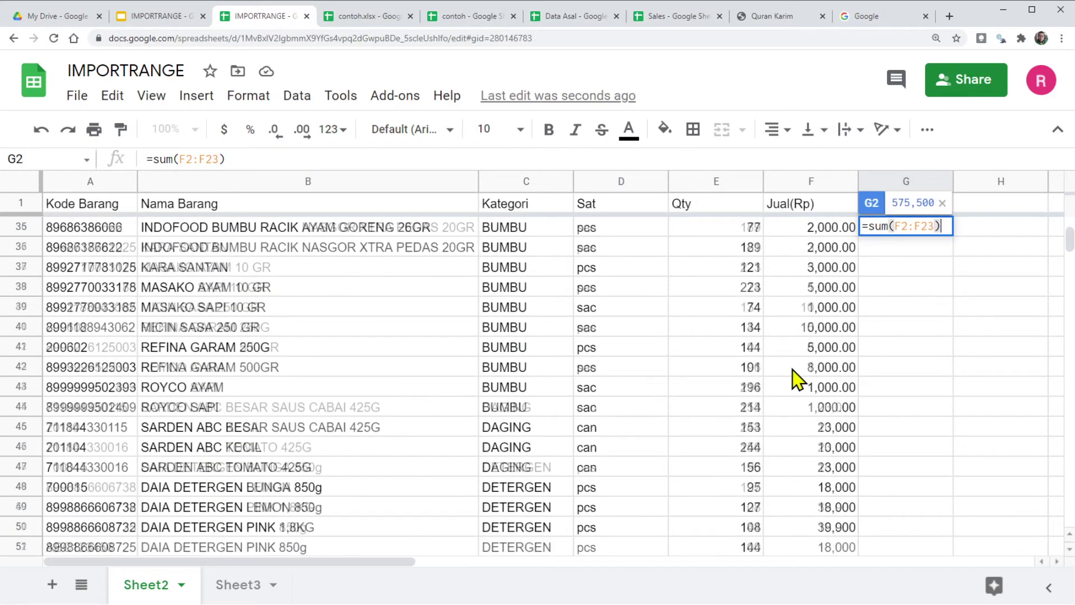
{"action": "scroll", "coordinate": [799, 376], "scroll_direction": "up", "scroll_amount": 3}
{"action": "scroll", "coordinate": [798, 383], "scroll_direction": "up", "scroll_amount": 2}
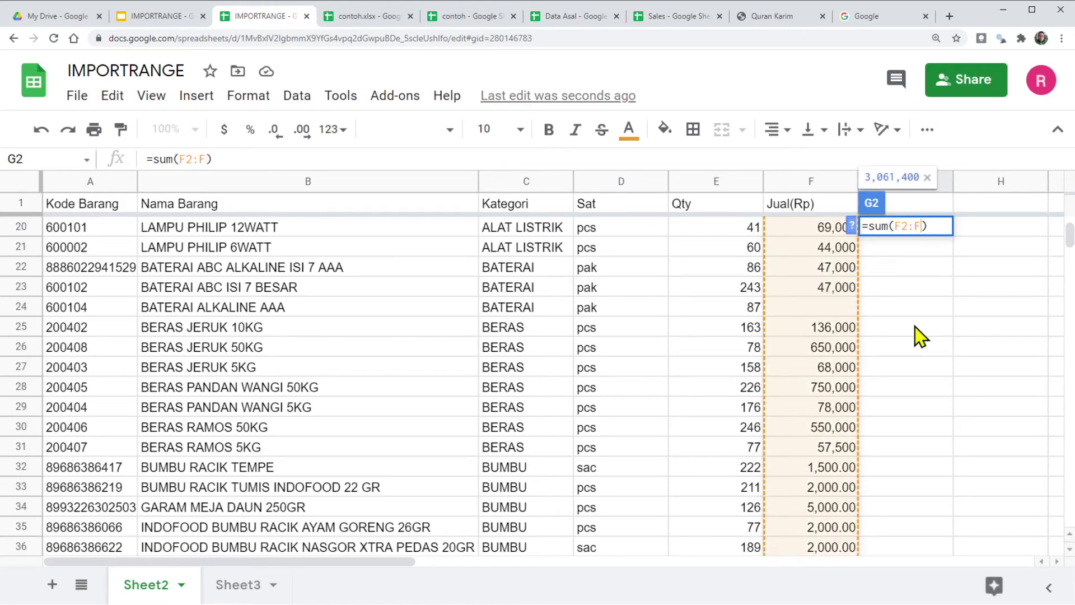
{"action": "key", "text": "Return"}
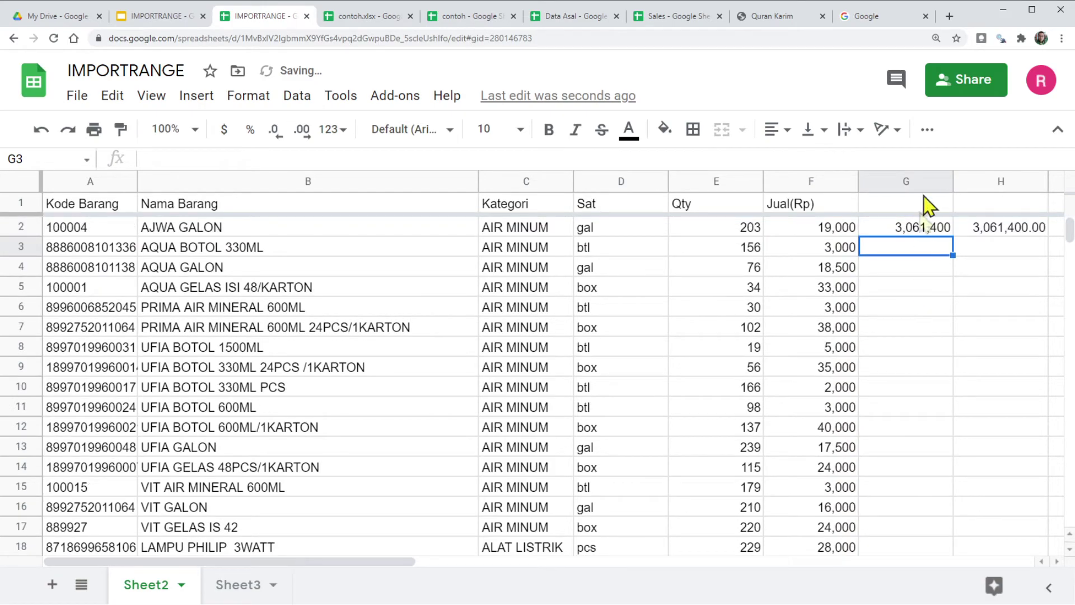
Step: Remove both decimal places from H2's total
{"action": "left_click", "coordinate": [1020, 233]}
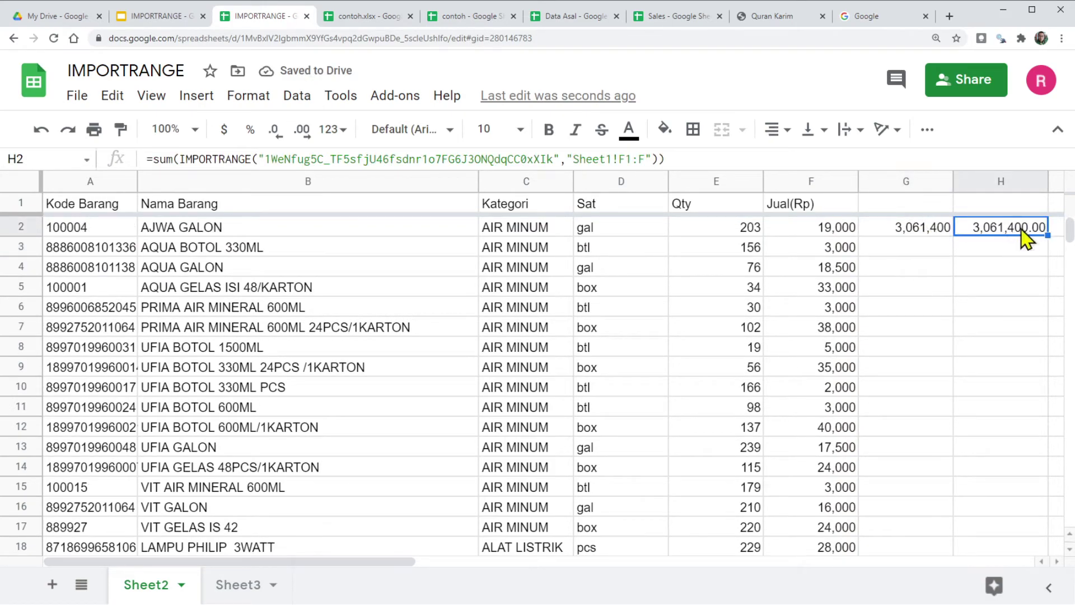
{"action": "left_click", "coordinate": [276, 131]}
{"action": "left_click", "coordinate": [276, 131]}
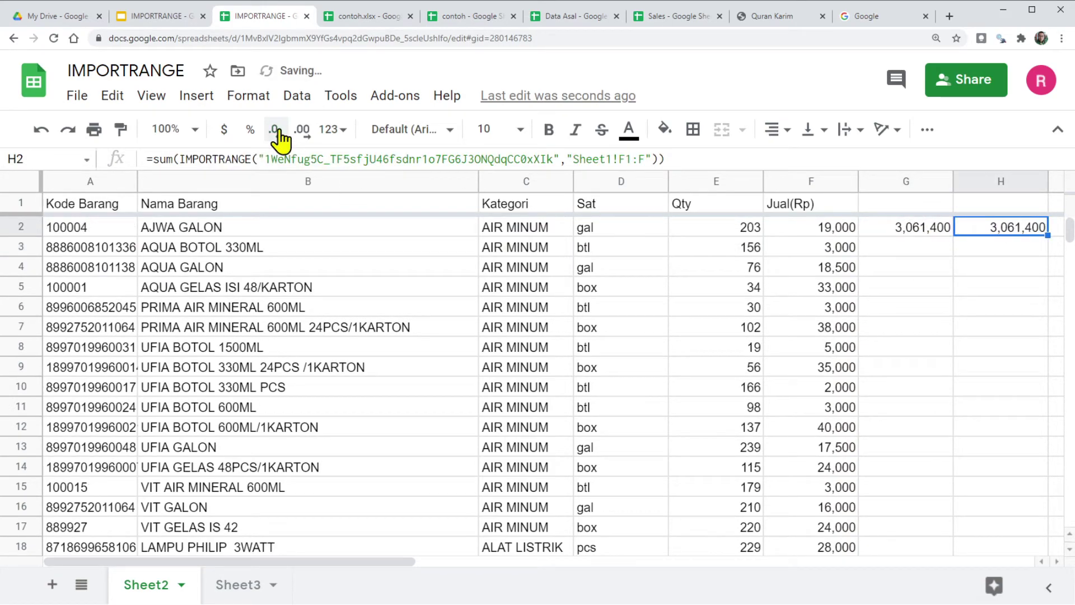
{"action": "left_click", "coordinate": [929, 285]}
Step: Review the G2 and H2 sum formulas, ending on A1's IMPORTRANGE formula
{"action": "left_click", "coordinate": [922, 232]}
{"action": "left_click", "coordinate": [1000, 267]}
{"action": "scroll", "coordinate": [671, 358], "scroll_direction": "right", "scroll_amount": 5}
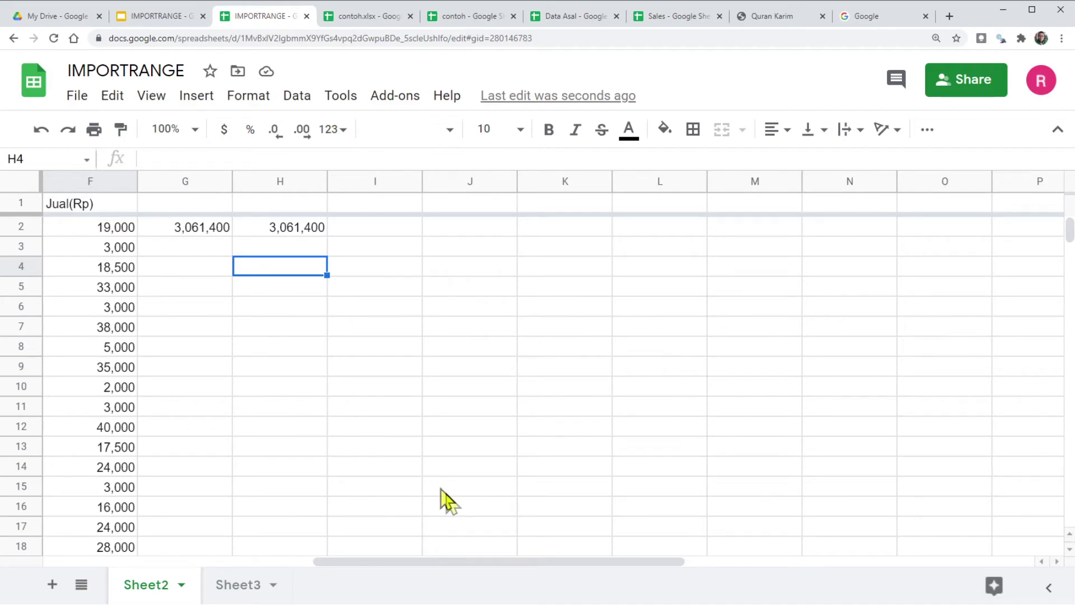
{"action": "left_click_drag", "start_coordinate": [428, 562], "coordinate": [303, 563]}
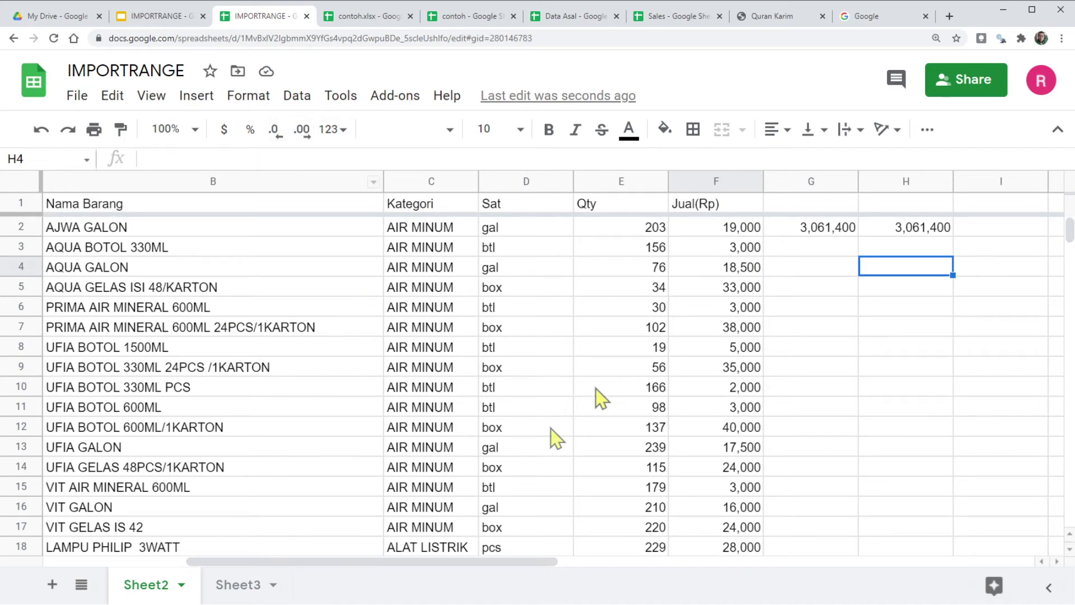
{"action": "left_click", "coordinate": [930, 229]}
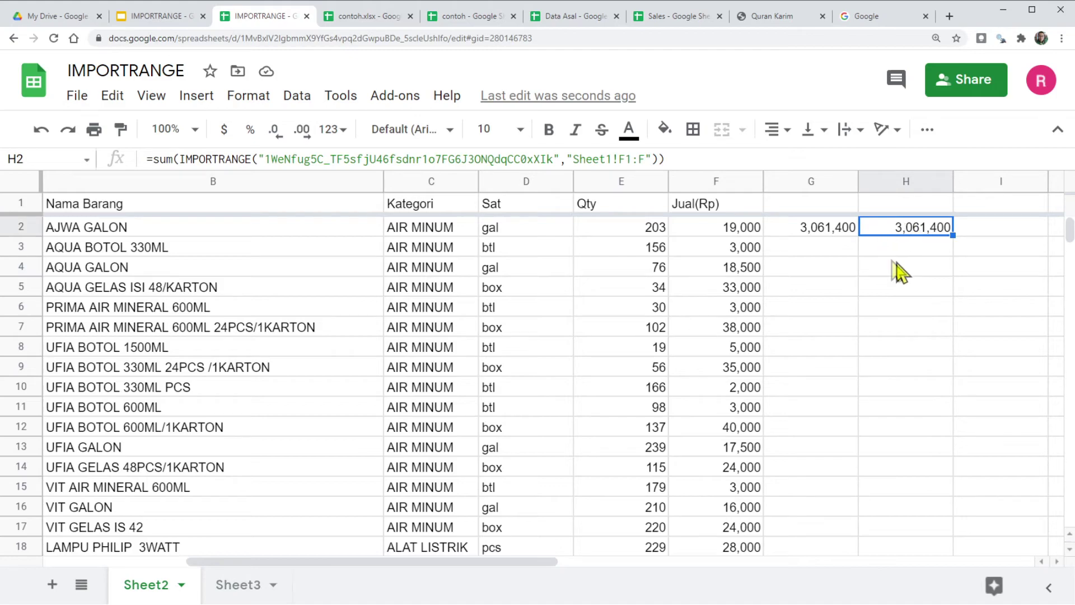
{"action": "left_click_drag", "start_coordinate": [542, 562], "coordinate": [112, 504]}
{"action": "left_click", "coordinate": [60, 211]}
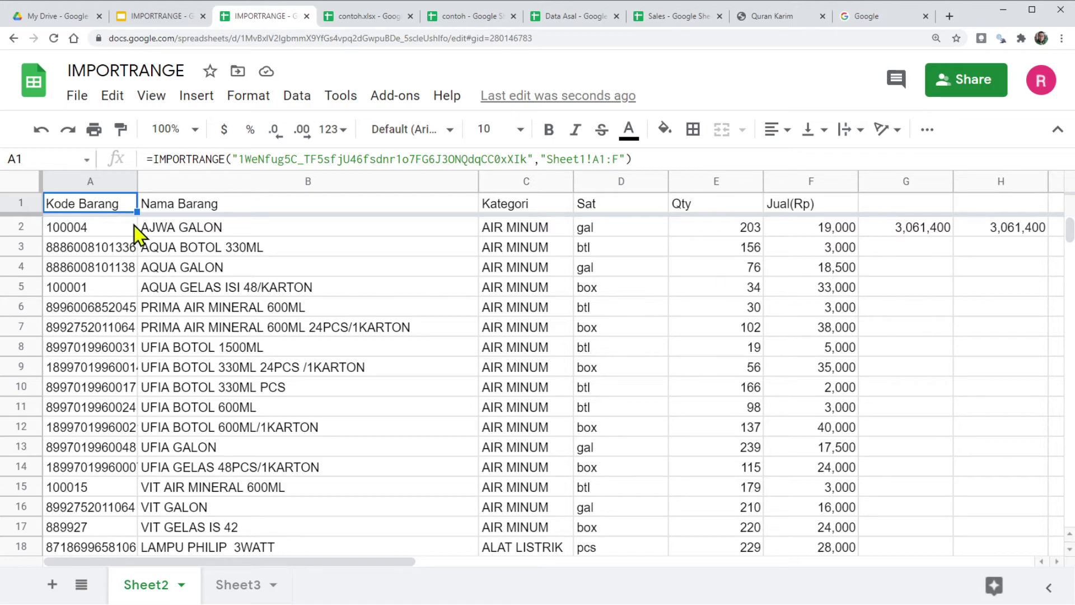
Step: Delete A1's IMPORTRANGE formula, then compare totals: G2 drops to 0, H2 stays 3,061,400
{"action": "key", "text": "Delete"}
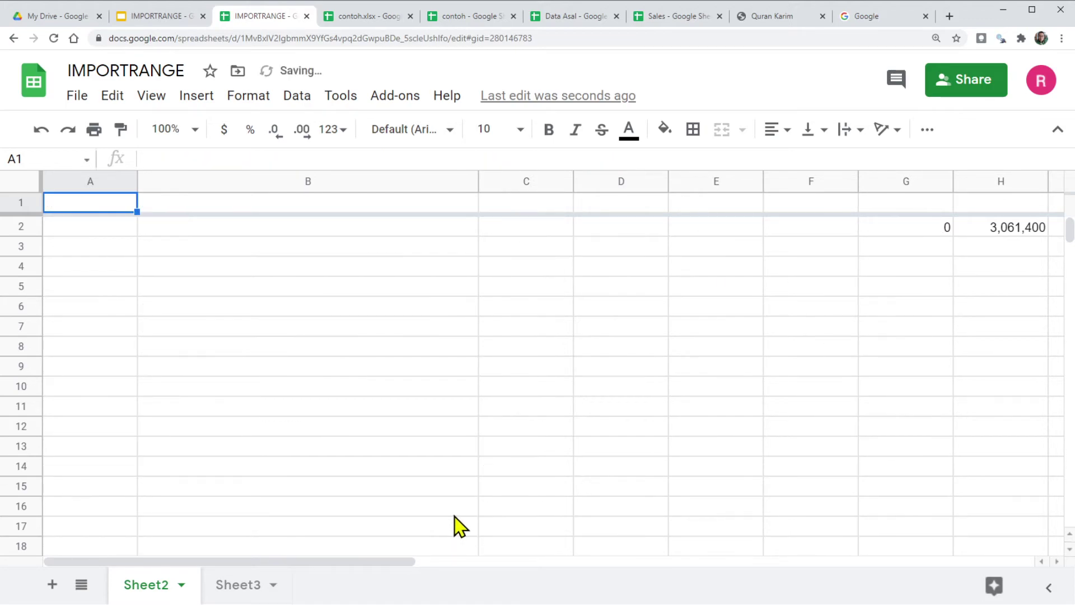
{"action": "left_click", "coordinate": [907, 229]}
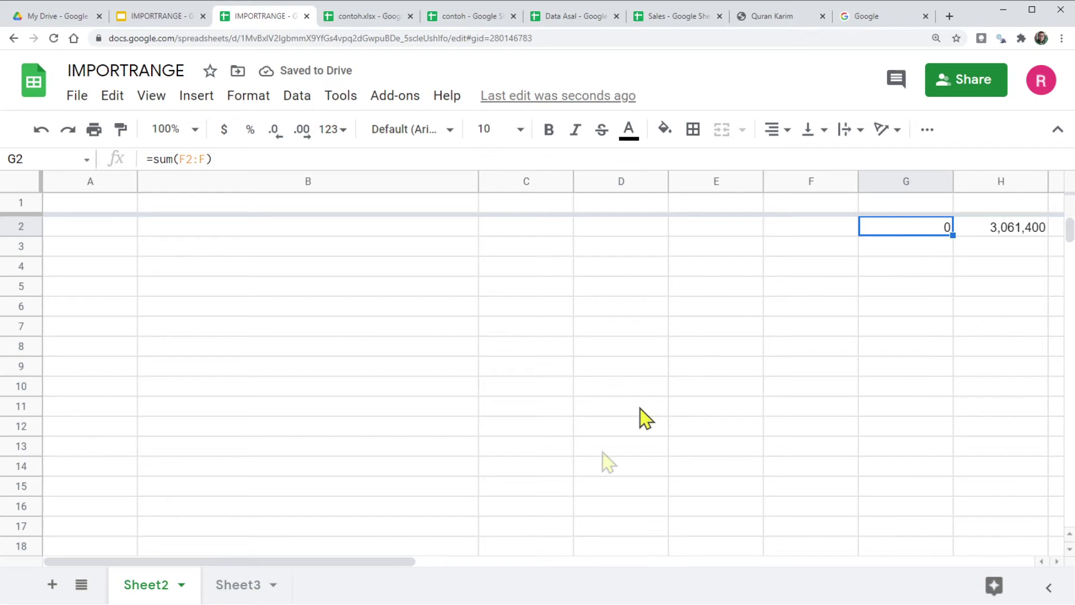
{"action": "left_click_drag", "start_coordinate": [390, 564], "coordinate": [646, 539]}
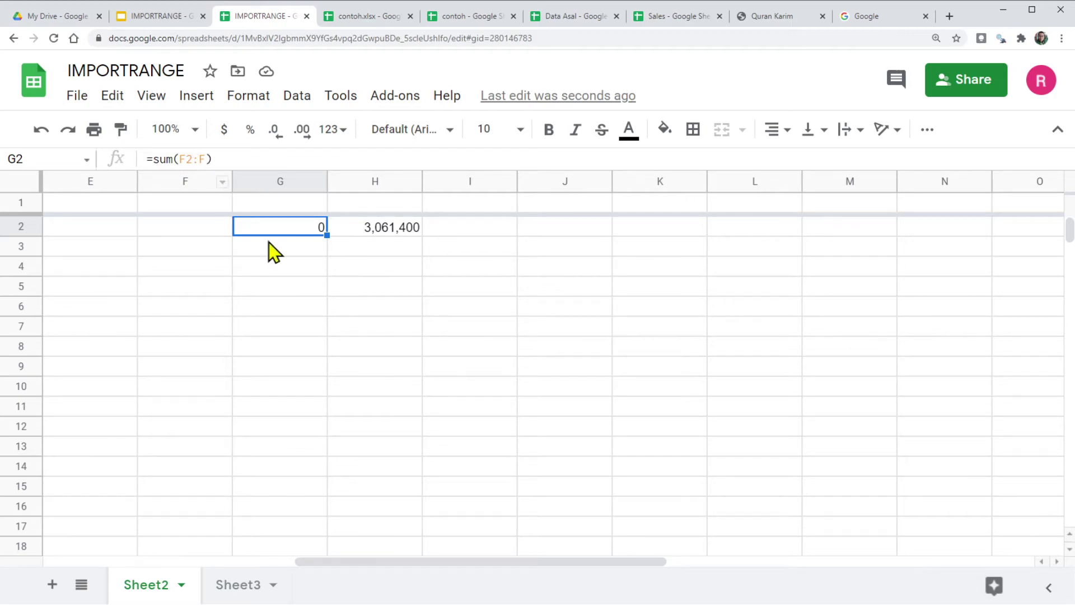
{"action": "left_click", "coordinate": [276, 270]}
{"action": "left_click", "coordinate": [284, 231]}
{"action": "left_click", "coordinate": [400, 232]}
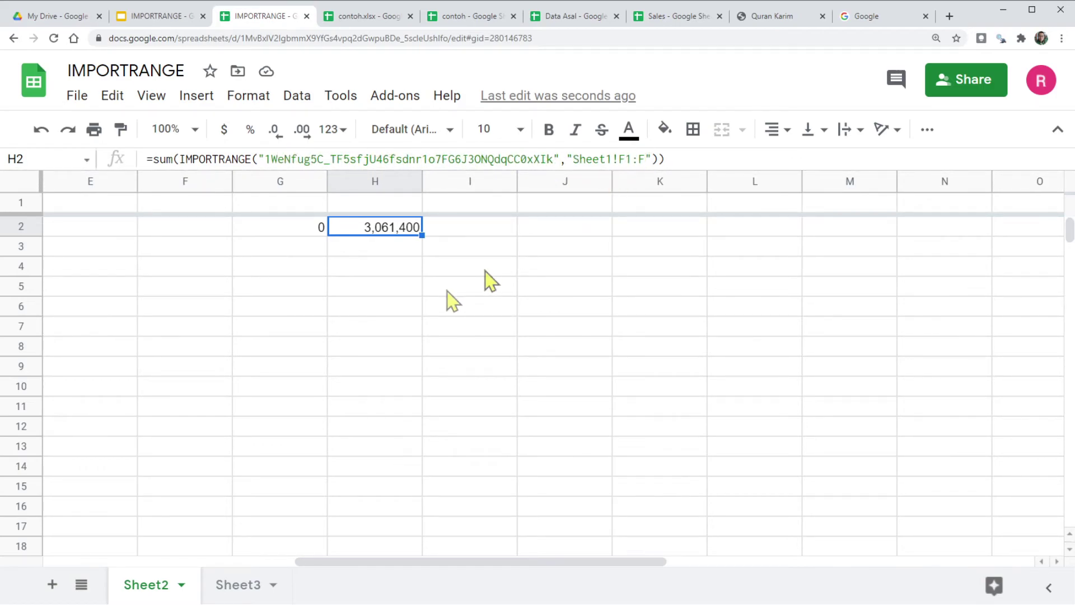
{"action": "left_click", "coordinate": [338, 327]}
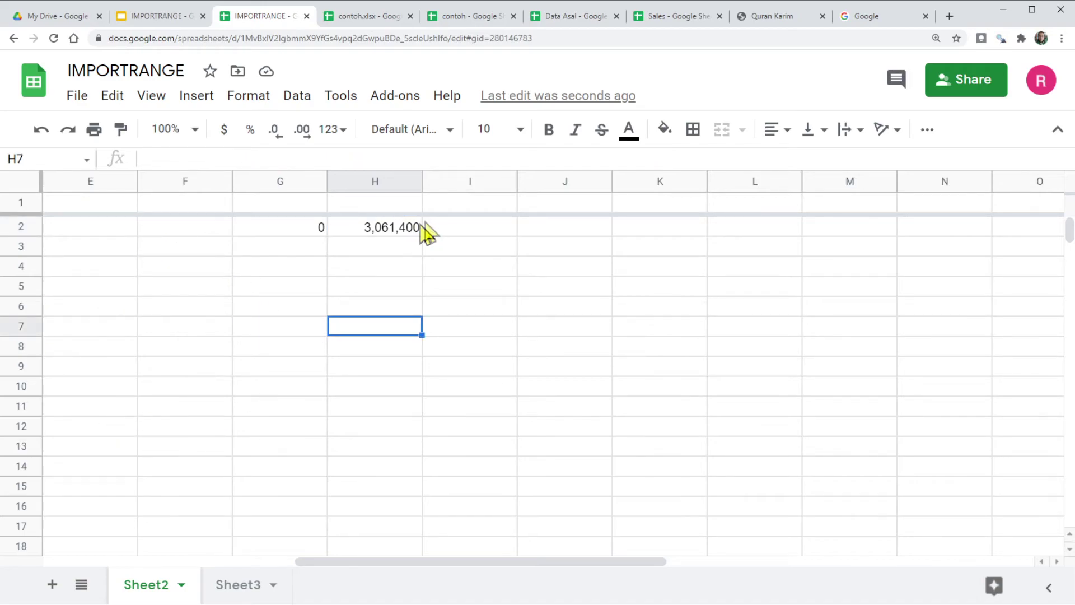
{"action": "left_click", "coordinate": [400, 231]}
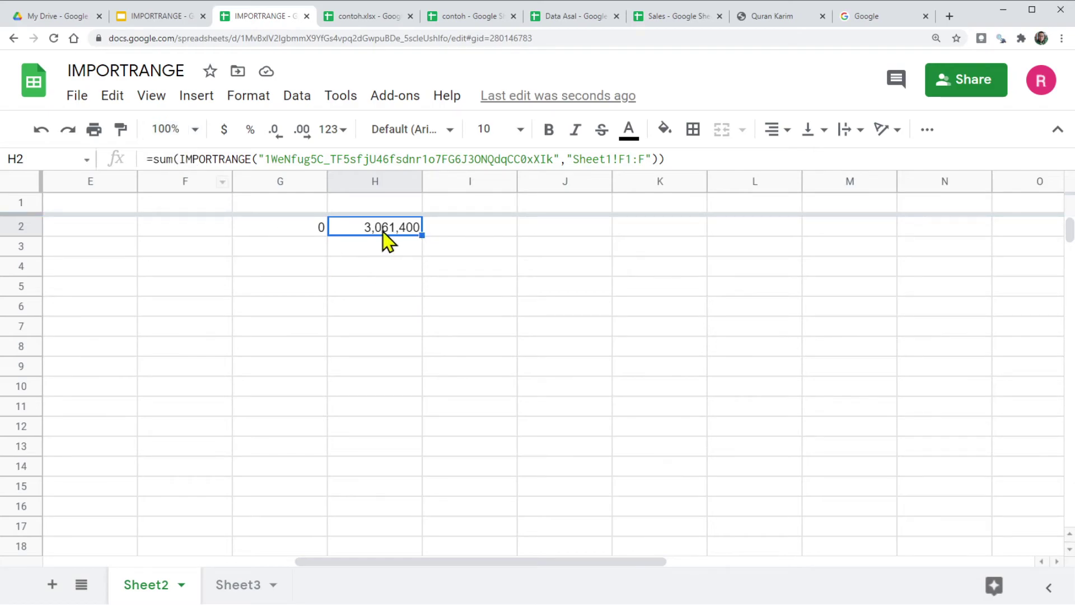
{"action": "left_click", "coordinate": [387, 283]}
{"action": "left_click", "coordinate": [379, 232]}
Step: Copy H2's total and paste it into I2 as a plain value
{"action": "right_click", "coordinate": [385, 234]}
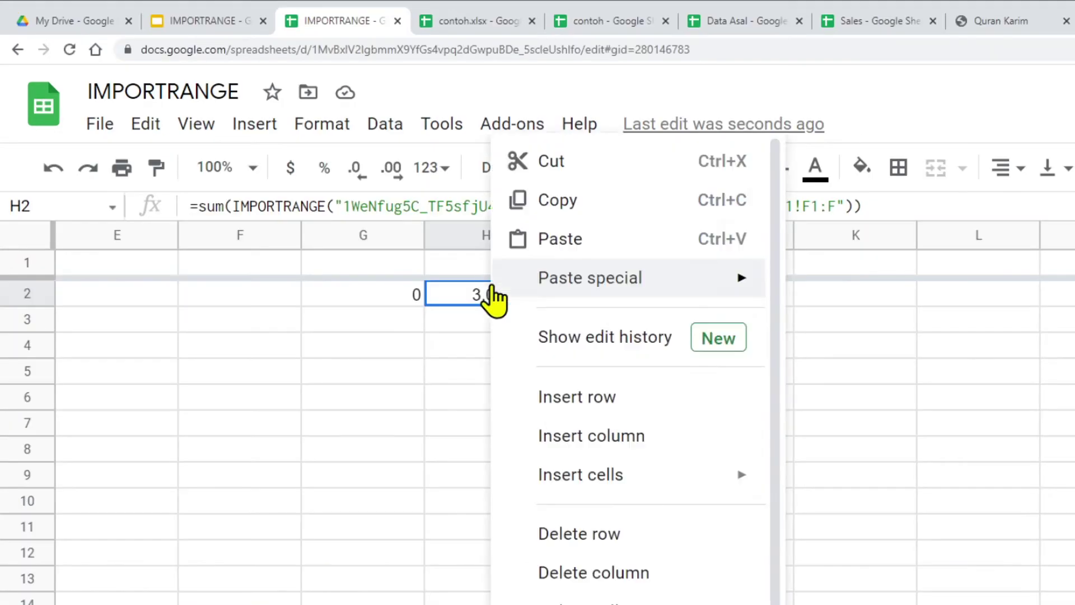
{"action": "right_click", "coordinate": [359, 237]}
{"action": "mouse_move", "coordinate": [379, 212]}
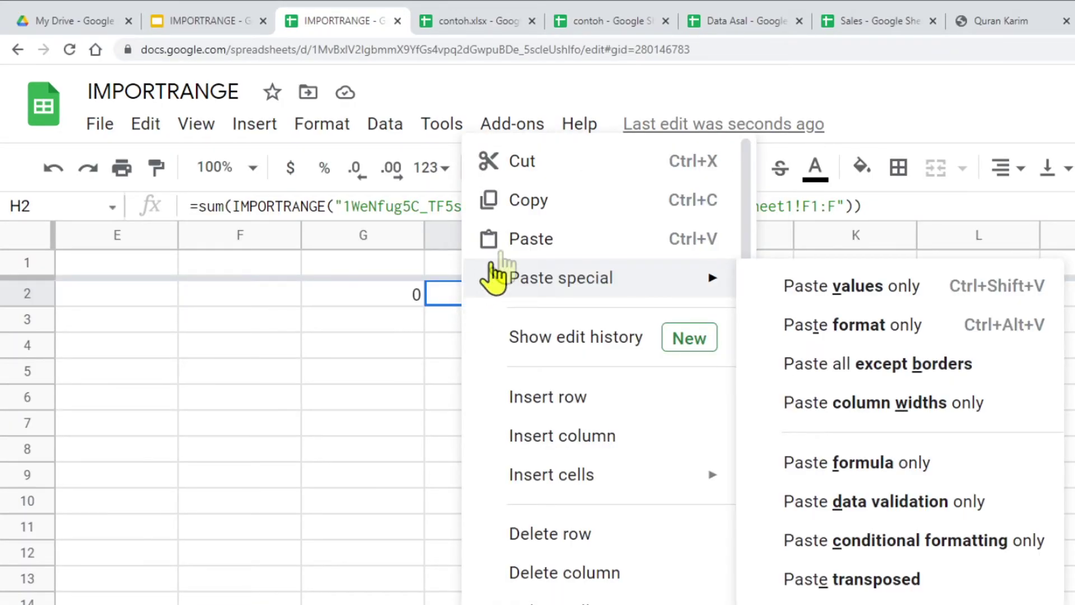
{"action": "left_click", "coordinate": [526, 202]}
{"action": "left_click", "coordinate": [612, 297]}
{"action": "right_click", "coordinate": [613, 298]}
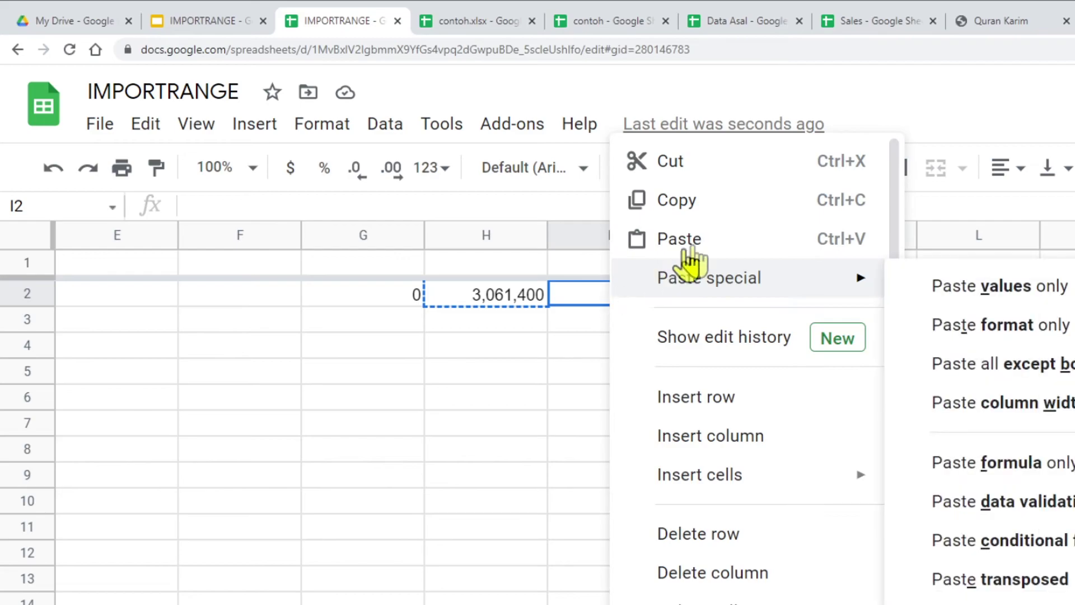
{"action": "mouse_move", "coordinate": [716, 279]}
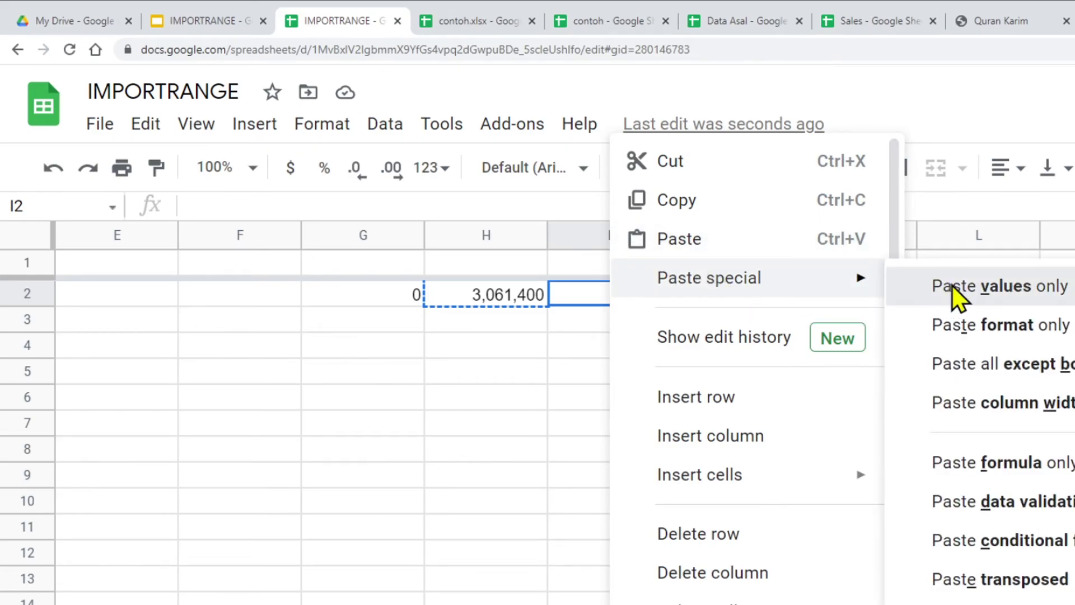
{"action": "left_click", "coordinate": [957, 286]}
Step: Format I2 as a number with no decimals, showing 3,061,400
{"action": "left_click", "coordinate": [425, 176]}
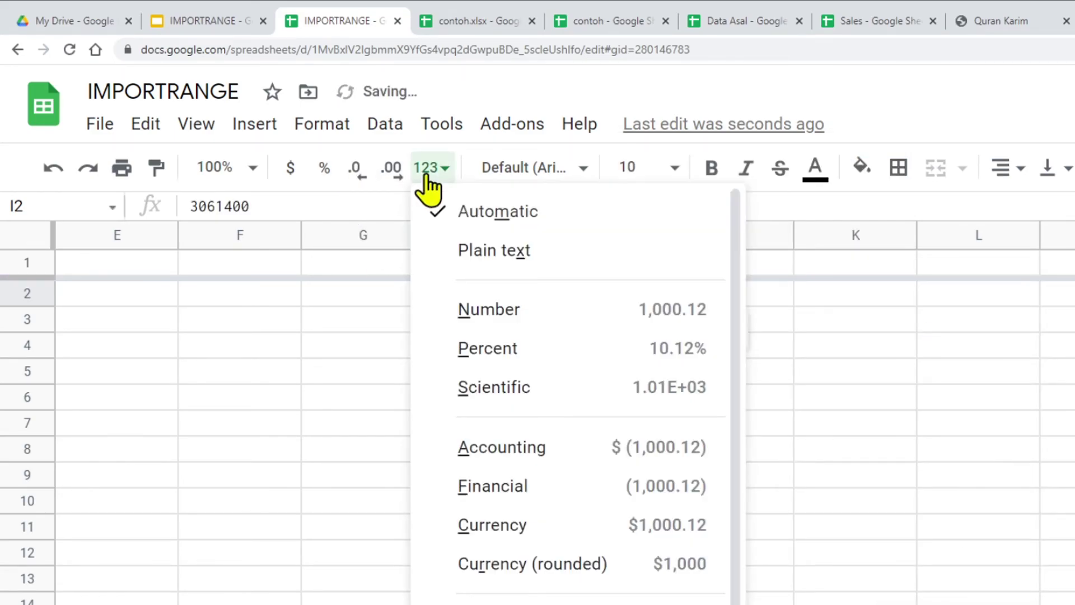
{"action": "left_click", "coordinate": [507, 310]}
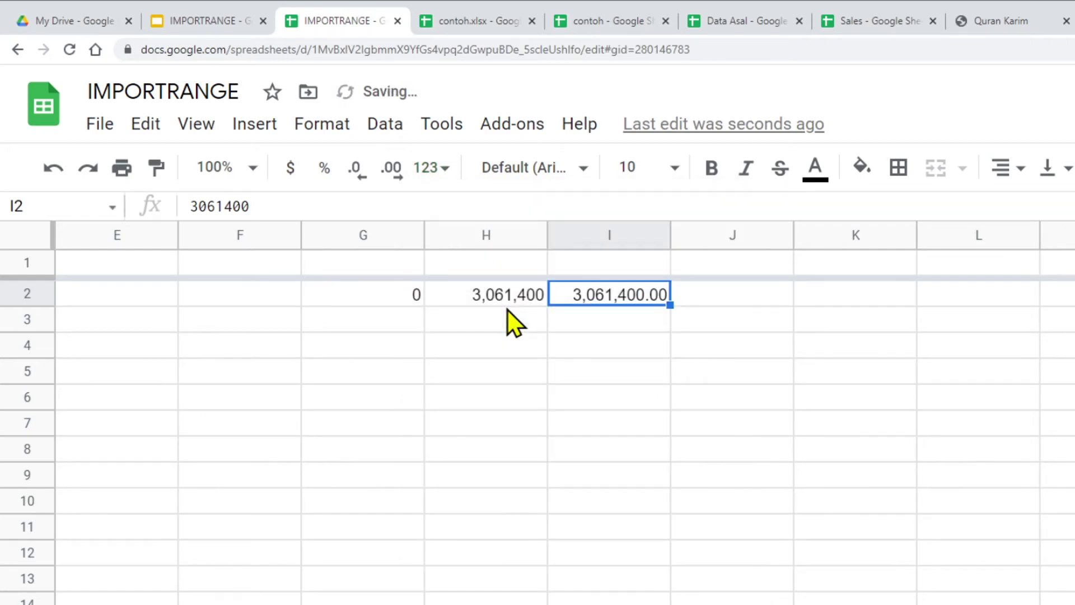
{"action": "left_click", "coordinate": [354, 183]}
{"action": "left_click", "coordinate": [354, 183]}
{"action": "left_click", "coordinate": [628, 374]}
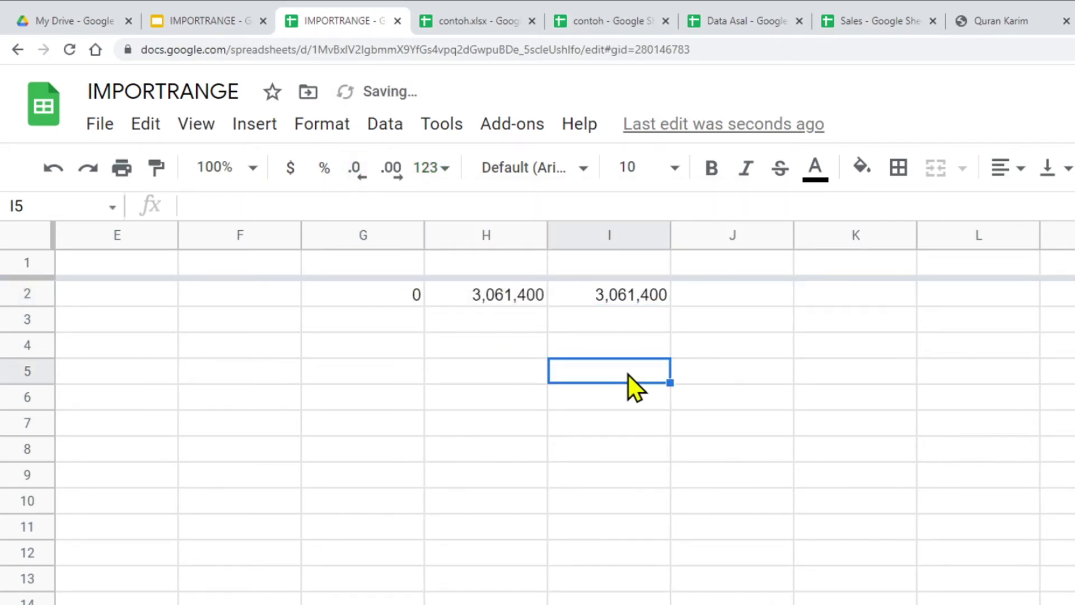
{"action": "left_click", "coordinate": [510, 294]}
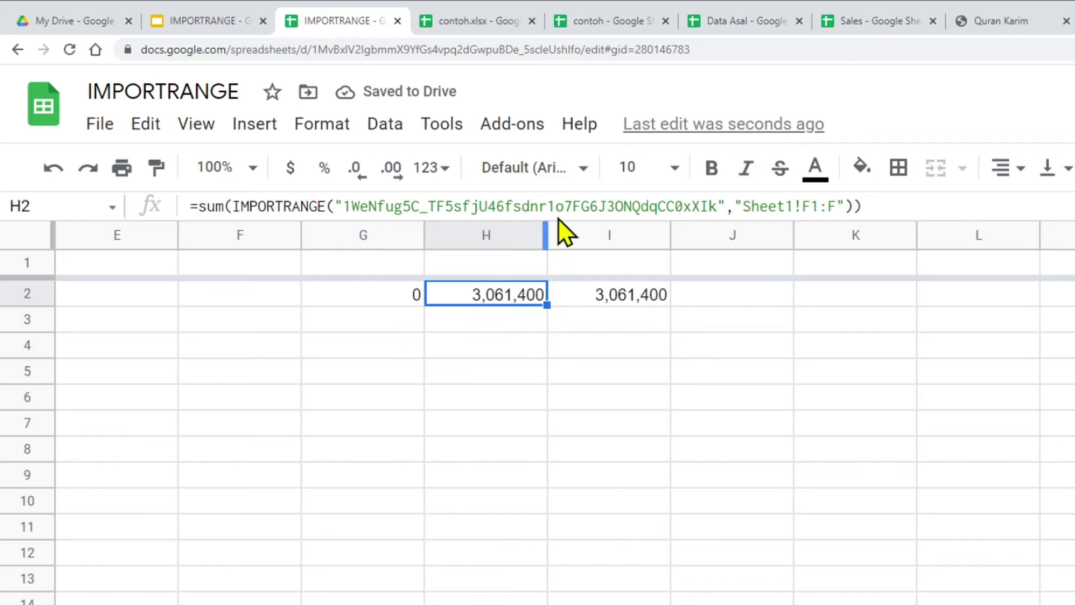
Step: In Data Asal, enter 100,000,000 in F52 of the Jual(Rp) column without decimals
{"action": "left_click", "coordinate": [752, 26]}
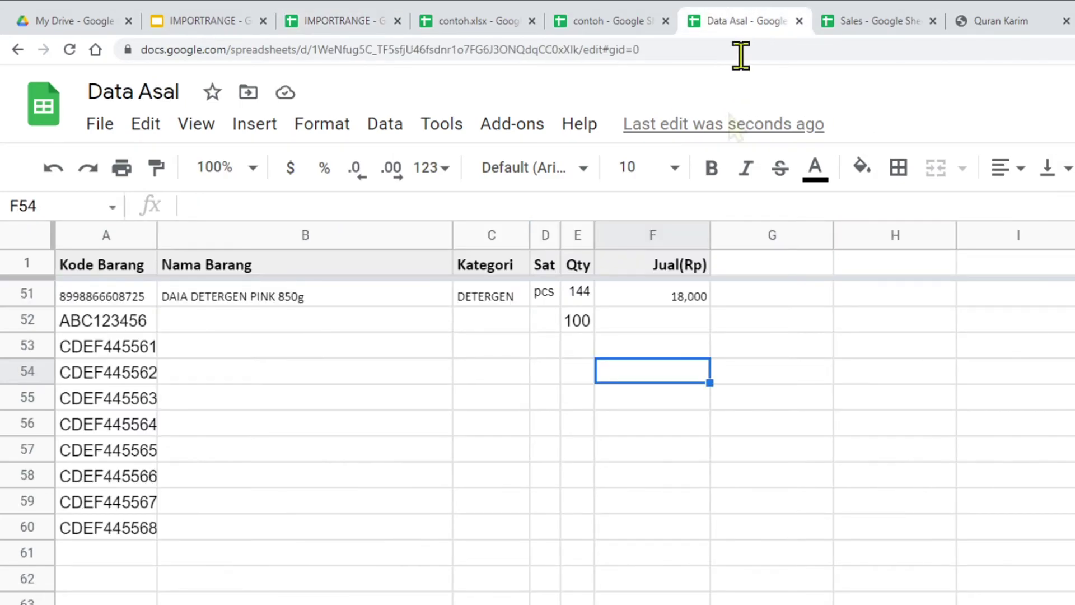
{"action": "left_click", "coordinate": [669, 323]}
{"action": "type", "text": "100,0"}
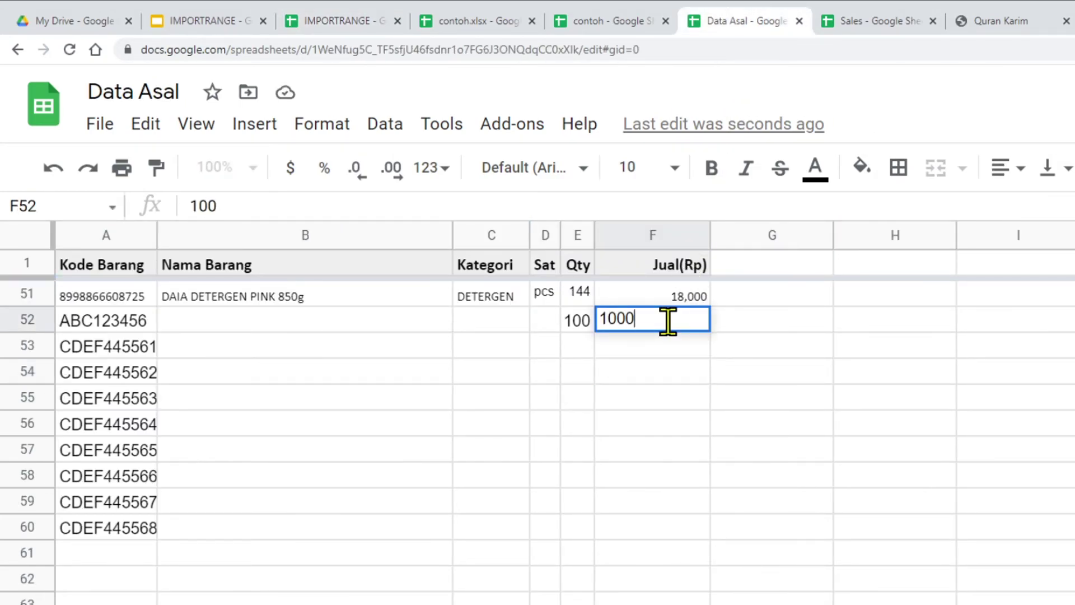
{"action": "type", "text": "00,000"}
{"action": "key", "text": "Return"}
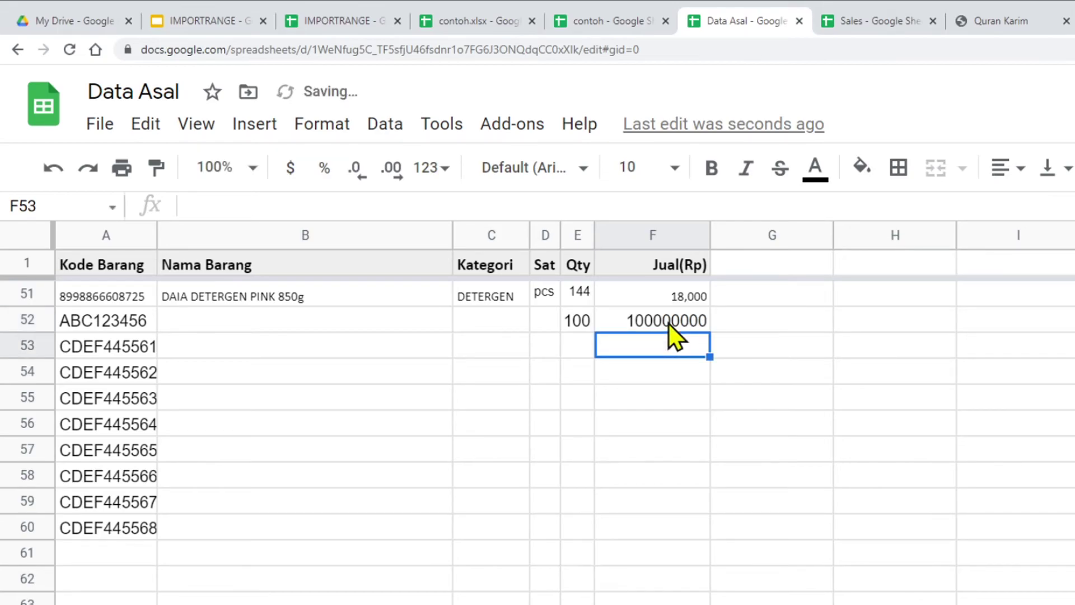
{"action": "left_click", "coordinate": [669, 323]}
{"action": "left_click", "coordinate": [356, 171]}
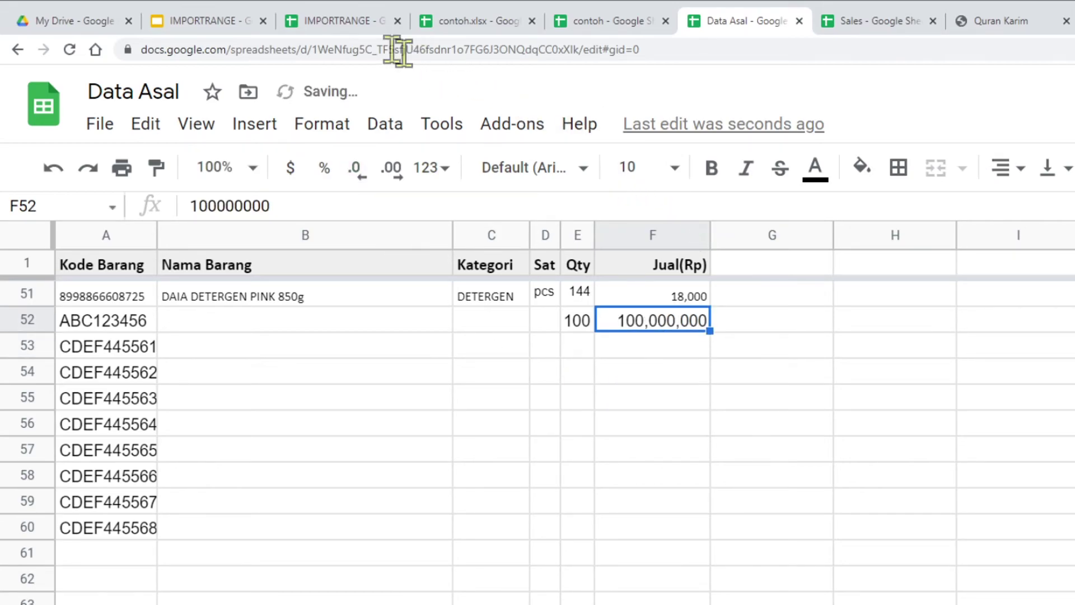
Step: Back in the IMPORTRANGE sheet, compare H2's reloading total with I2's fixed 3,061,400
{"action": "left_click", "coordinate": [340, 21]}
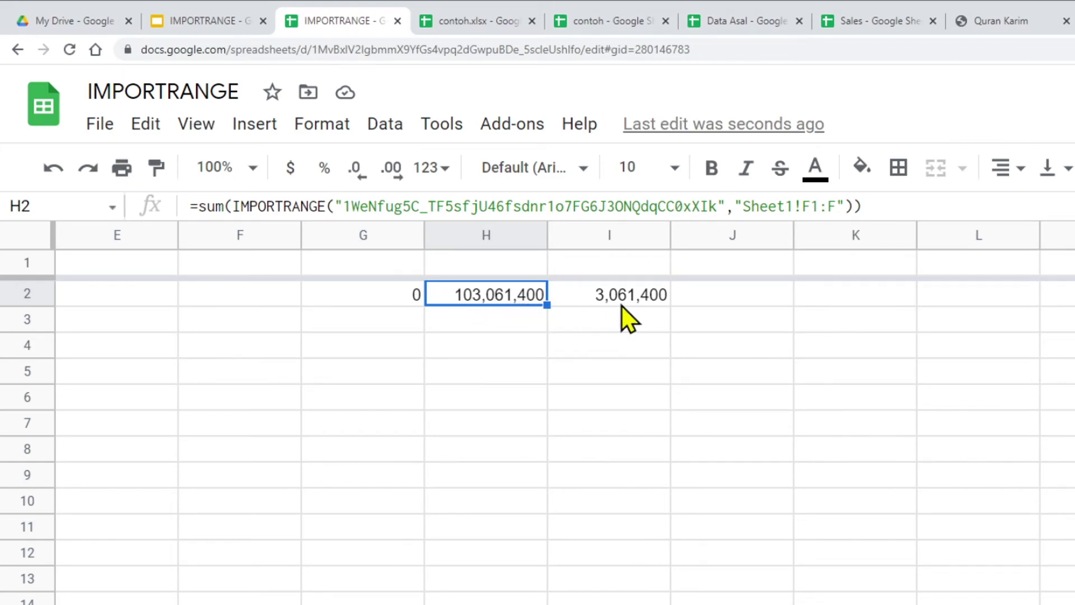
{"action": "left_click", "coordinate": [638, 302]}
{"action": "left_click", "coordinate": [509, 299]}
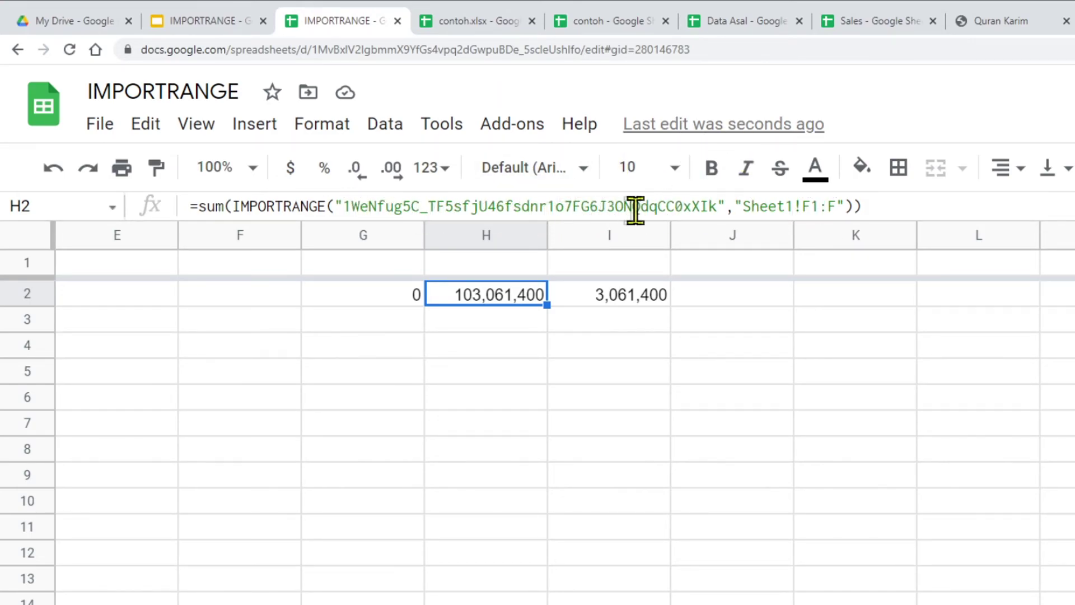
{"action": "left_click", "coordinate": [532, 392]}
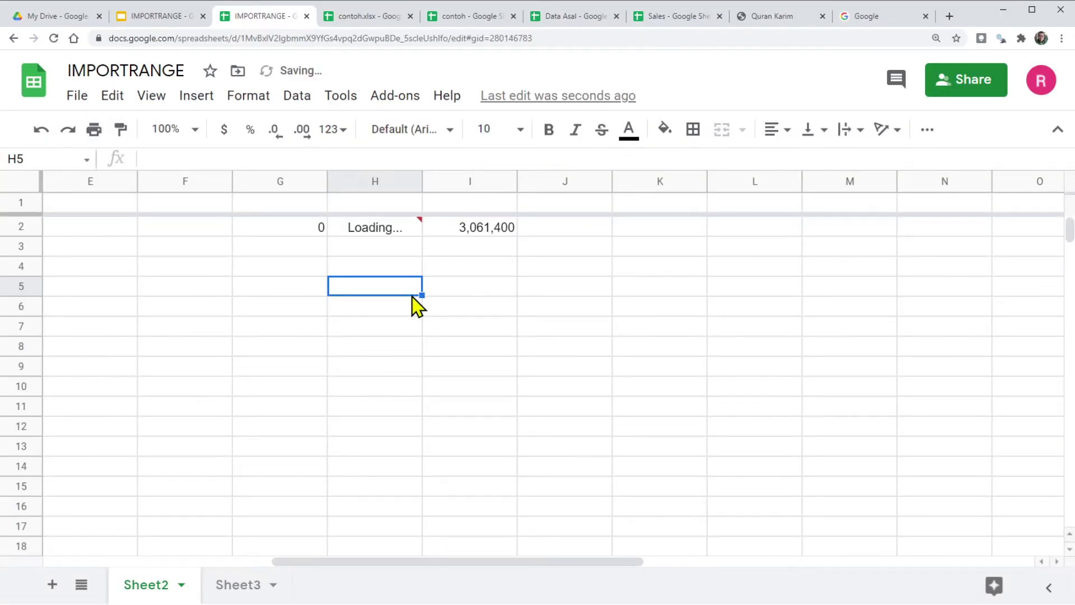
{"action": "left_click", "coordinate": [166, 18]}
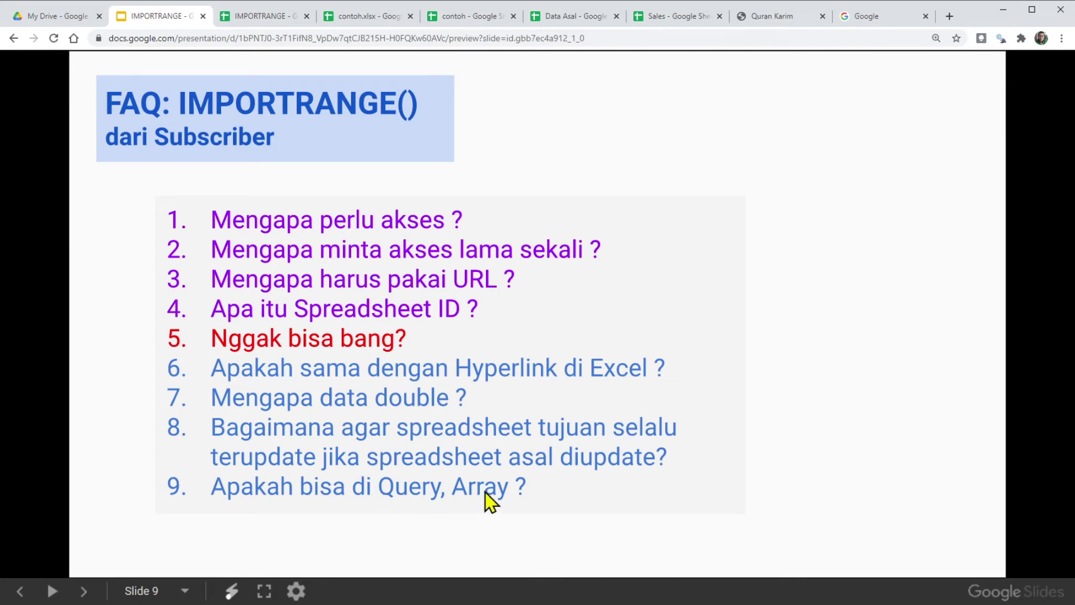
{"action": "left_click", "coordinate": [261, 17]}
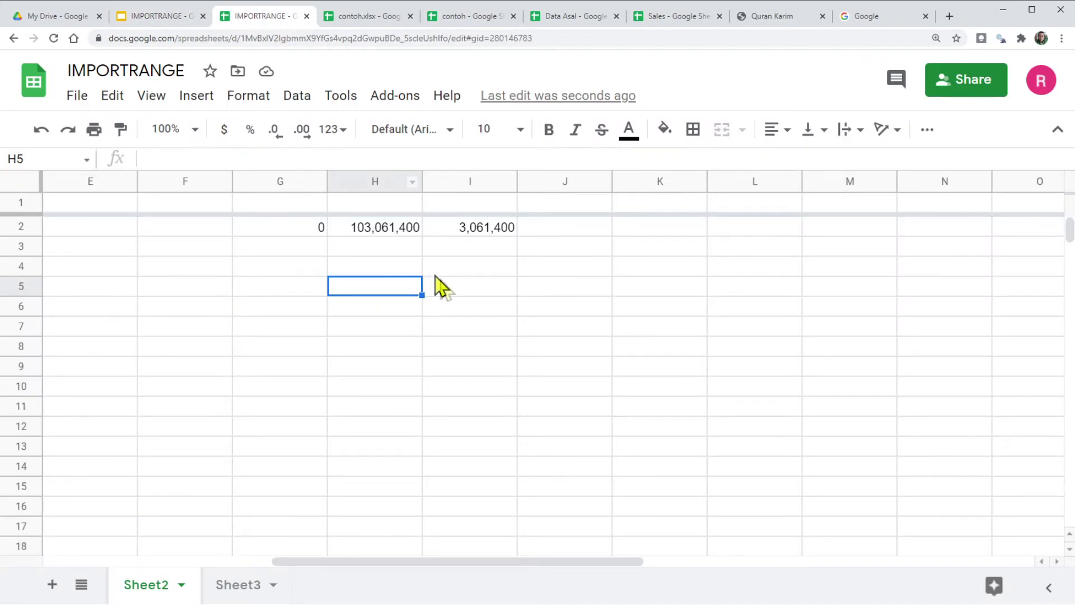
{"action": "left_click", "coordinate": [377, 230]}
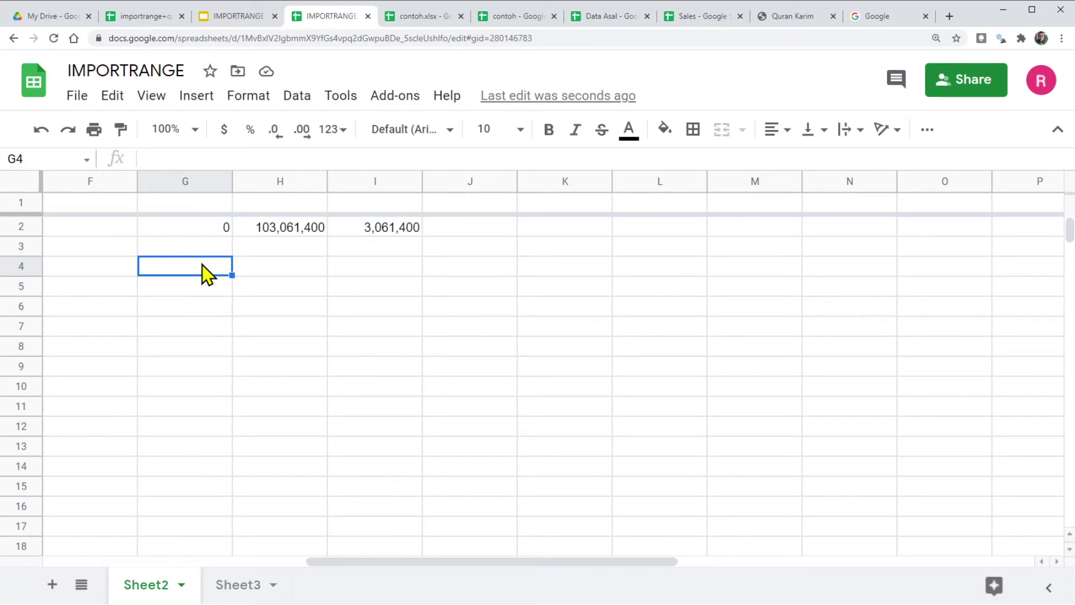
Step: In G4 write =QUERY("","Select *",1), leaving the data argument empty
{"action": "type", "text": "=que"}
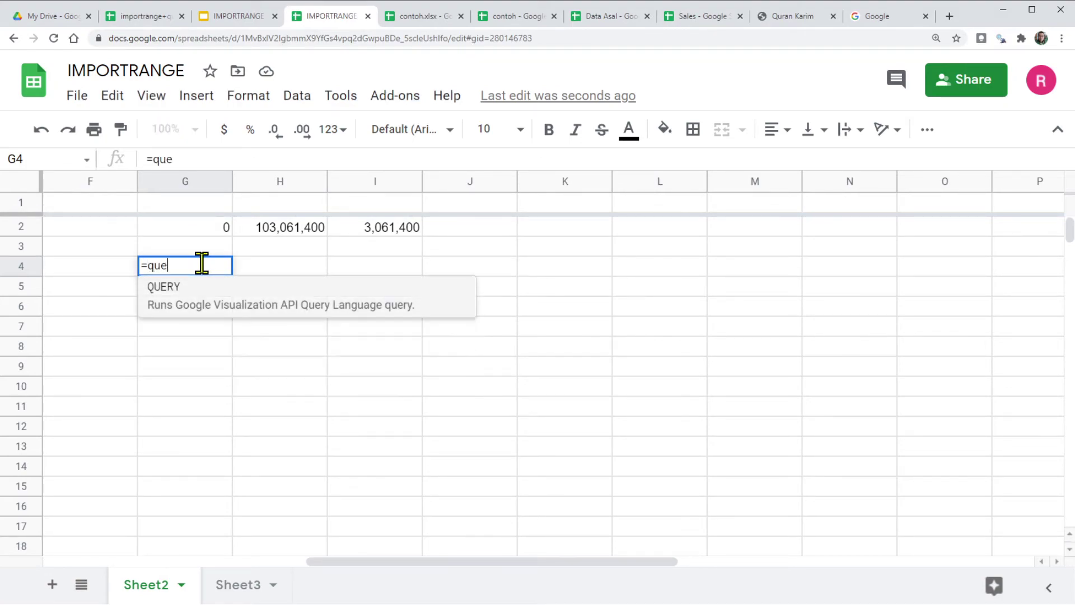
{"action": "type", "text": "ry"}
{"action": "key", "text": "Tab"}
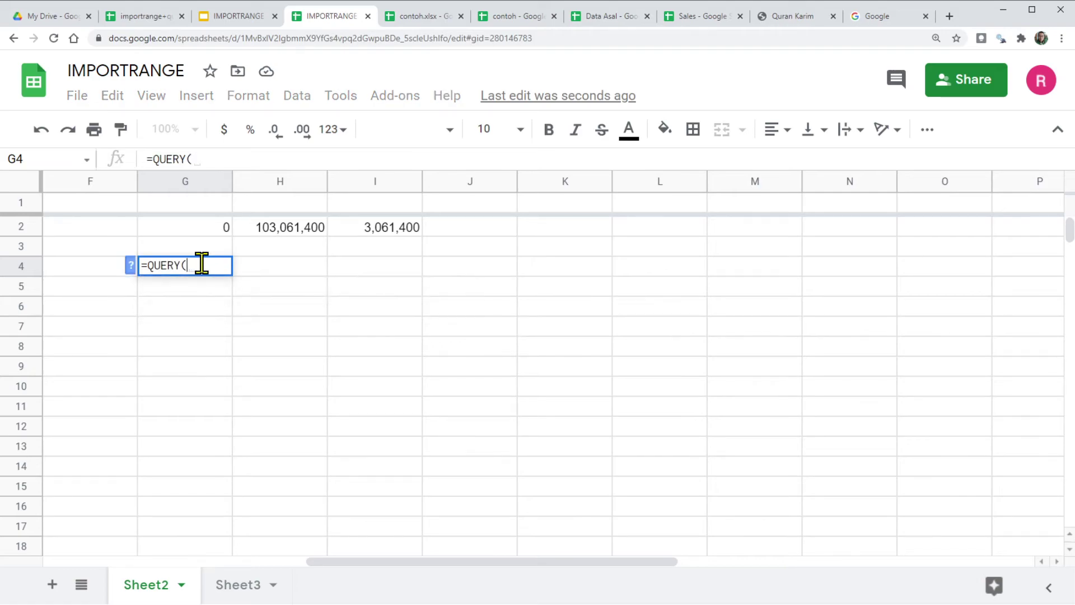
{"action": "left_click", "coordinate": [130, 263]}
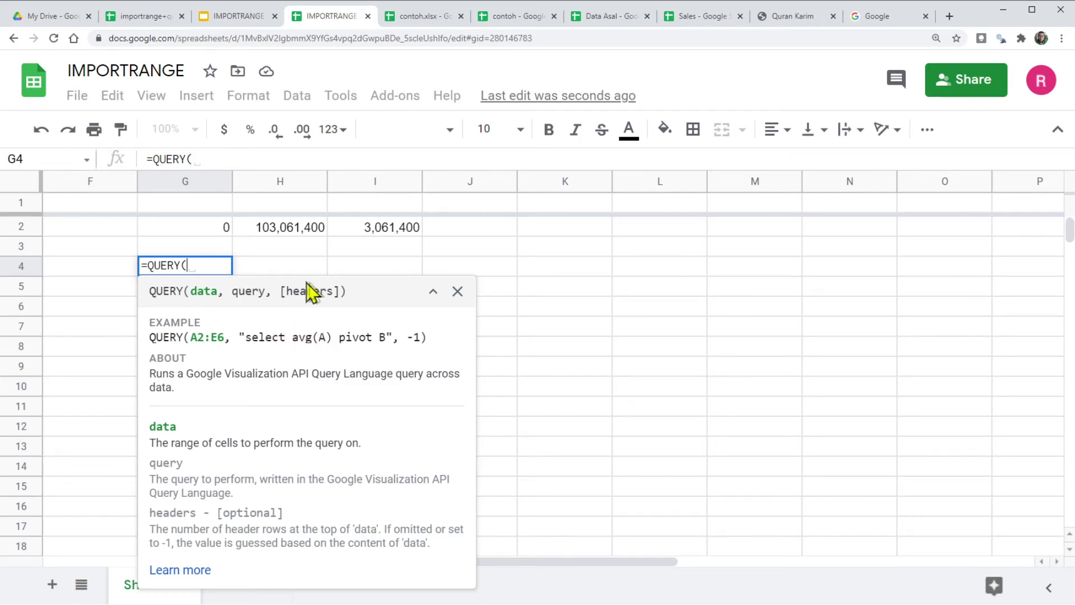
{"action": "left_click", "coordinate": [457, 291]}
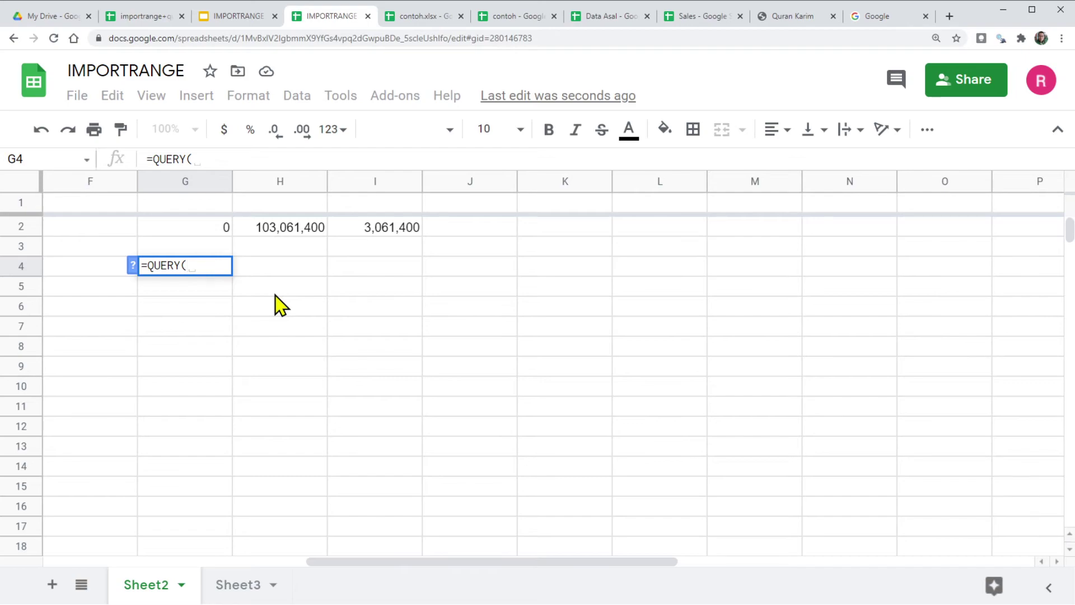
{"action": "type", "text": "\"\",\"\",1"}
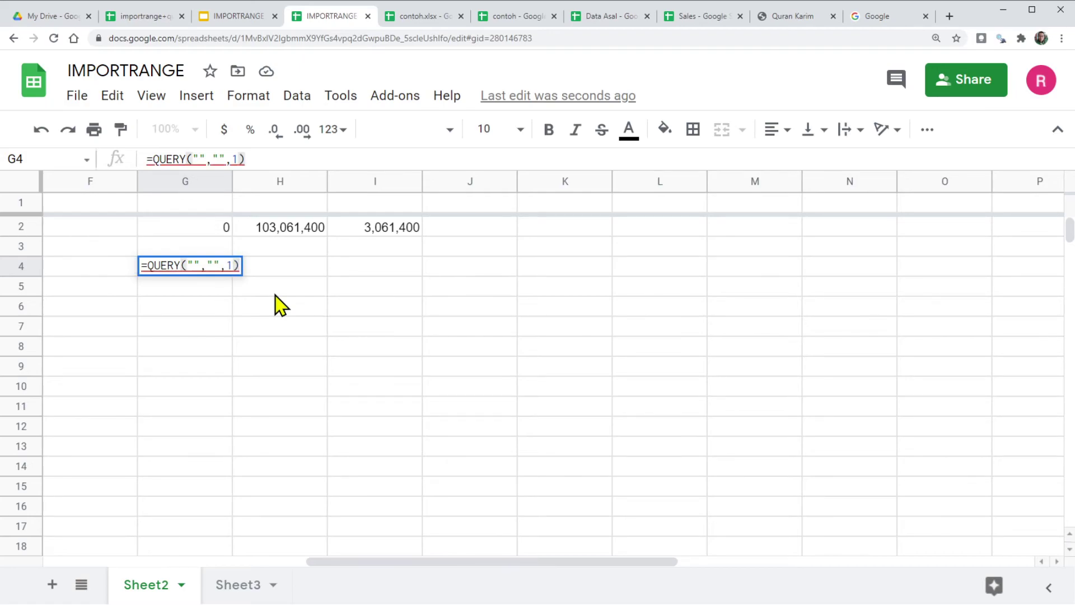
{"action": "mouse_move", "coordinate": [234, 266]}
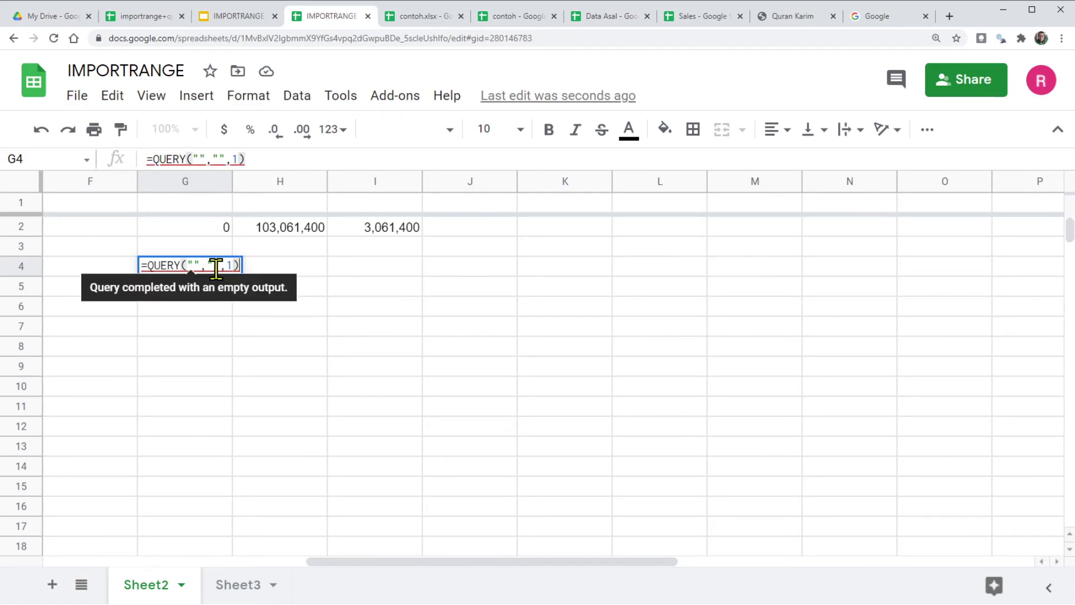
{"action": "left_click", "coordinate": [214, 265]}
{"action": "type", "text": "Select "}
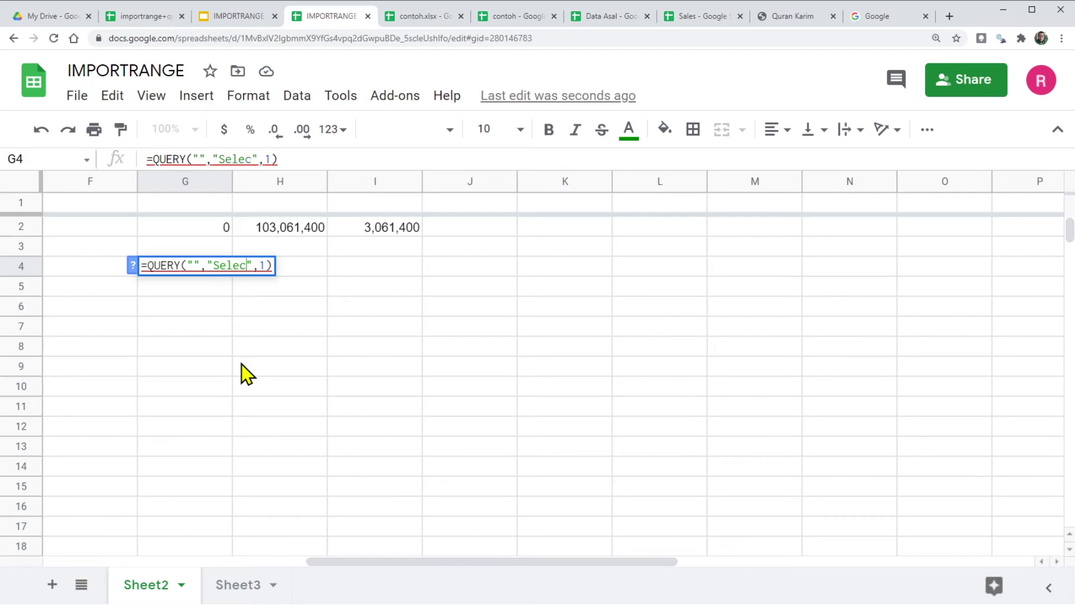
{"action": "type", "text": "*"}
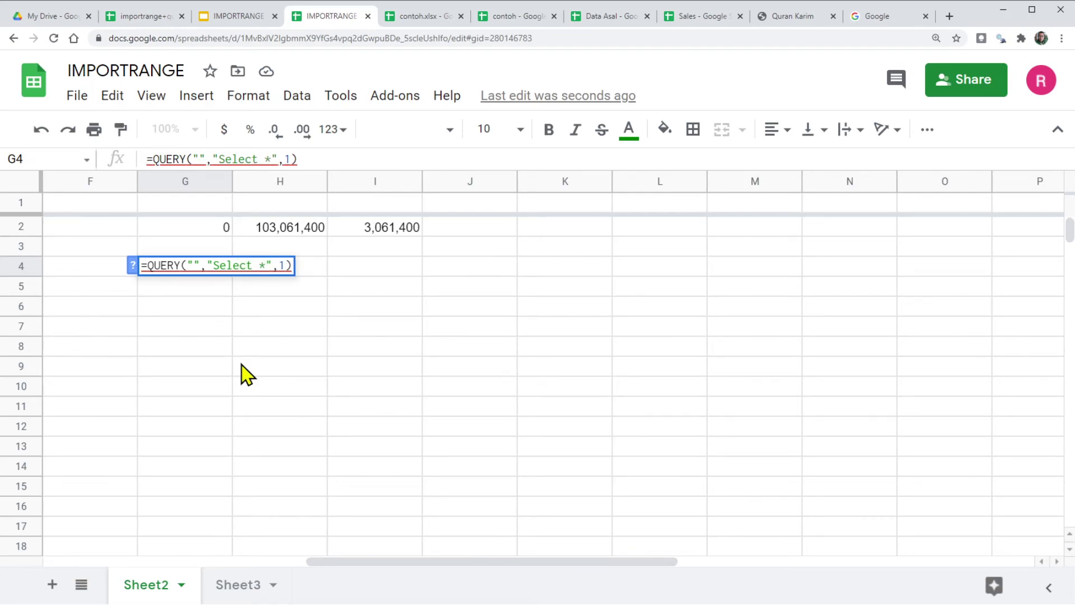
{"action": "left_click", "coordinate": [194, 265]}
Step: Copy the IMPORTRANGE call from H2's formula and paste it into G4's QUERY data argument
{"action": "left_click", "coordinate": [395, 237]}
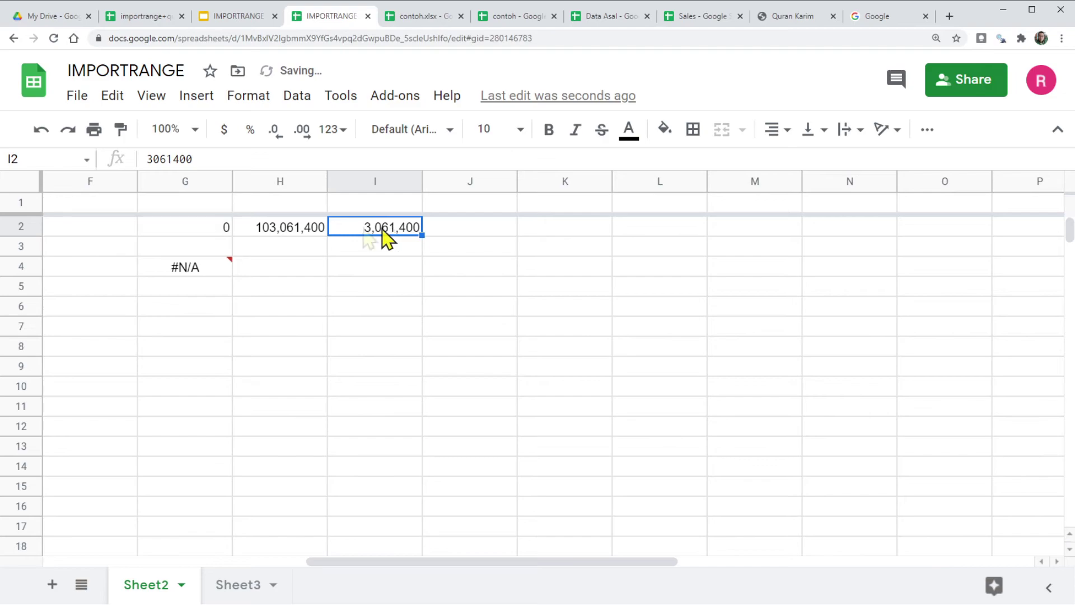
{"action": "left_click", "coordinate": [276, 234]}
{"action": "left_click_drag", "start_coordinate": [179, 159], "coordinate": [659, 159]}
{"action": "key", "text": "ctrl+c"}
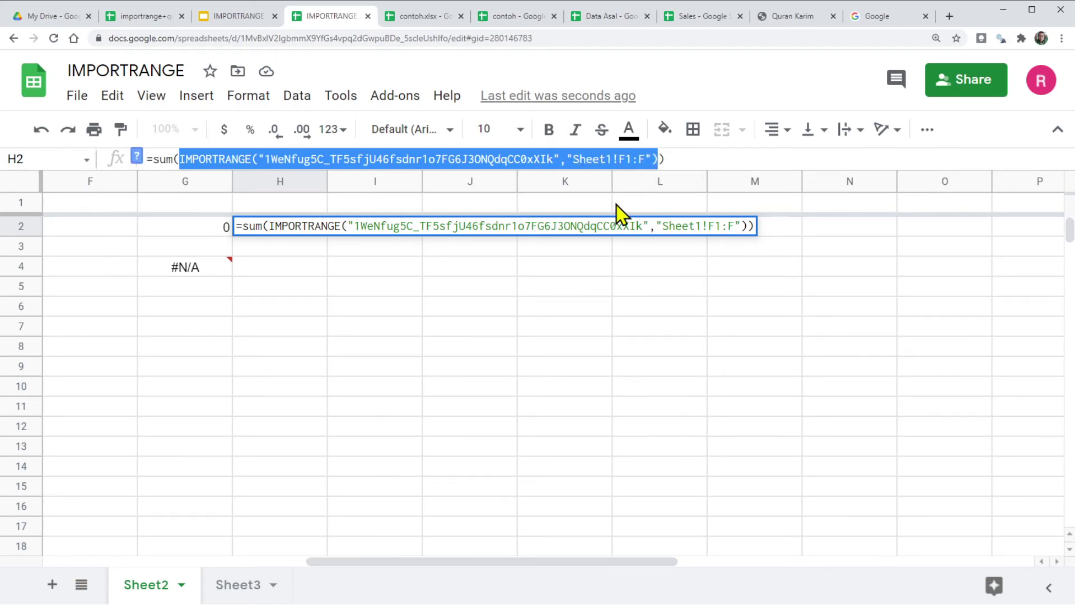
{"action": "left_click", "coordinate": [170, 269]}
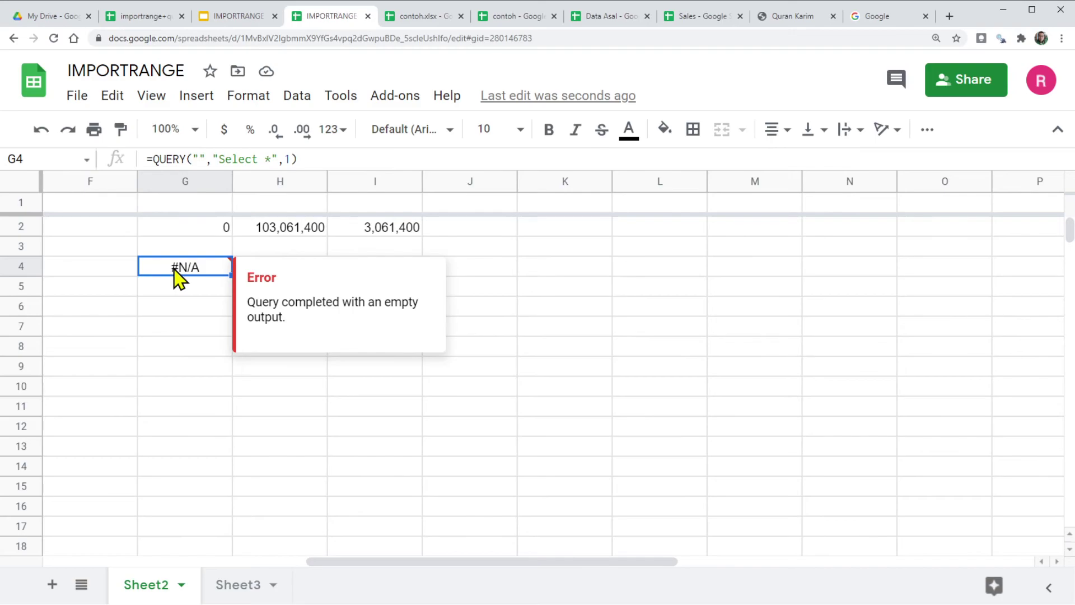
{"action": "double_click", "coordinate": [173, 269]}
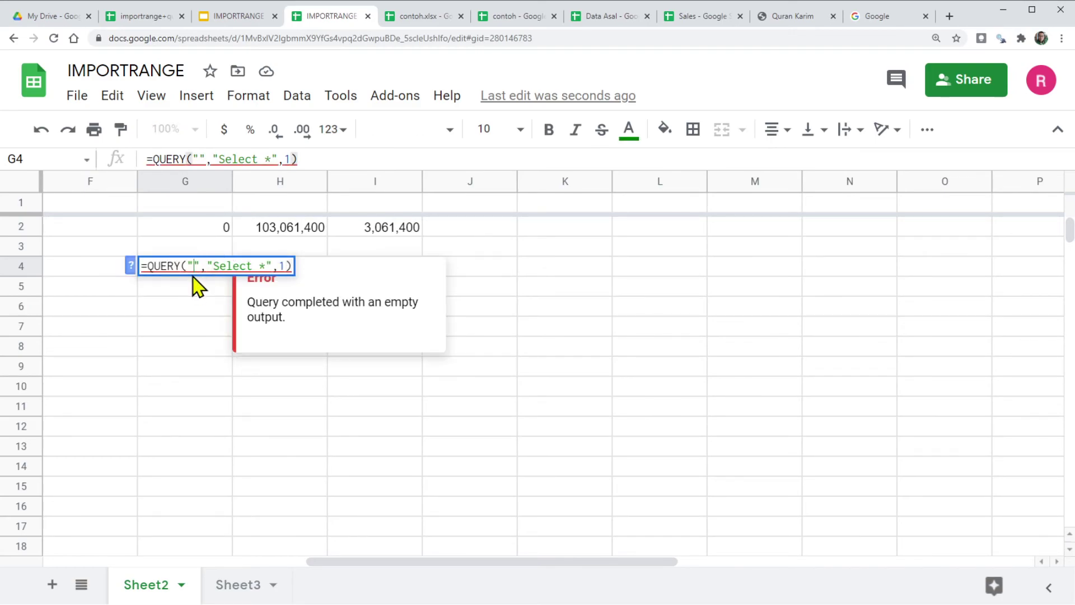
{"action": "left_click", "coordinate": [193, 266]}
{"action": "key", "text": "ctrl+v"}
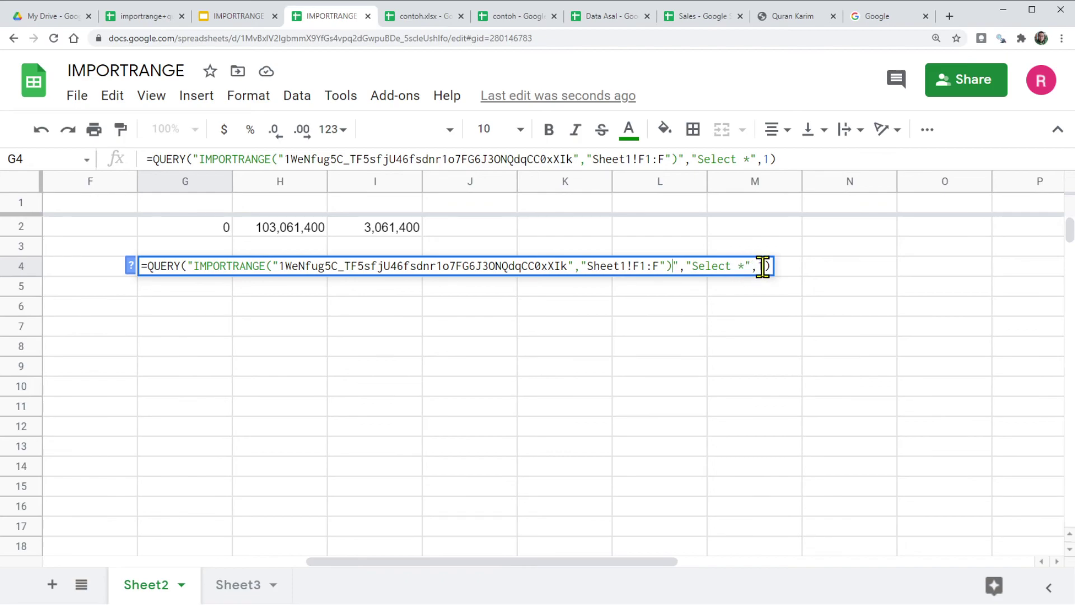
{"action": "key", "text": "Return"}
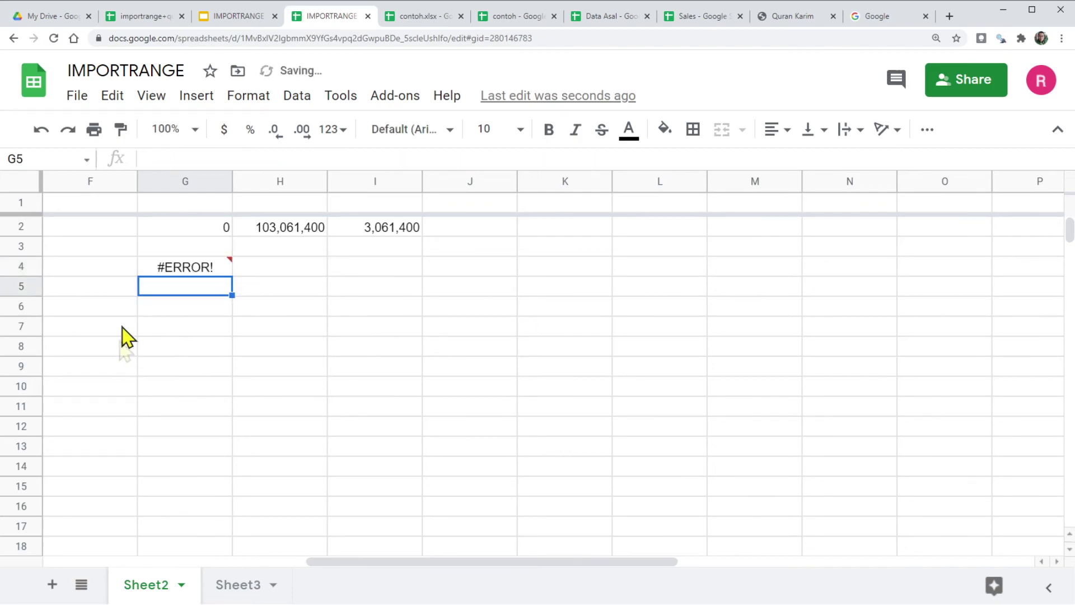
Step: Delete the stray quotes and trailing characters from G4's QUERY so Jual(Rp) prices fill column G
{"action": "left_click", "coordinate": [202, 270]}
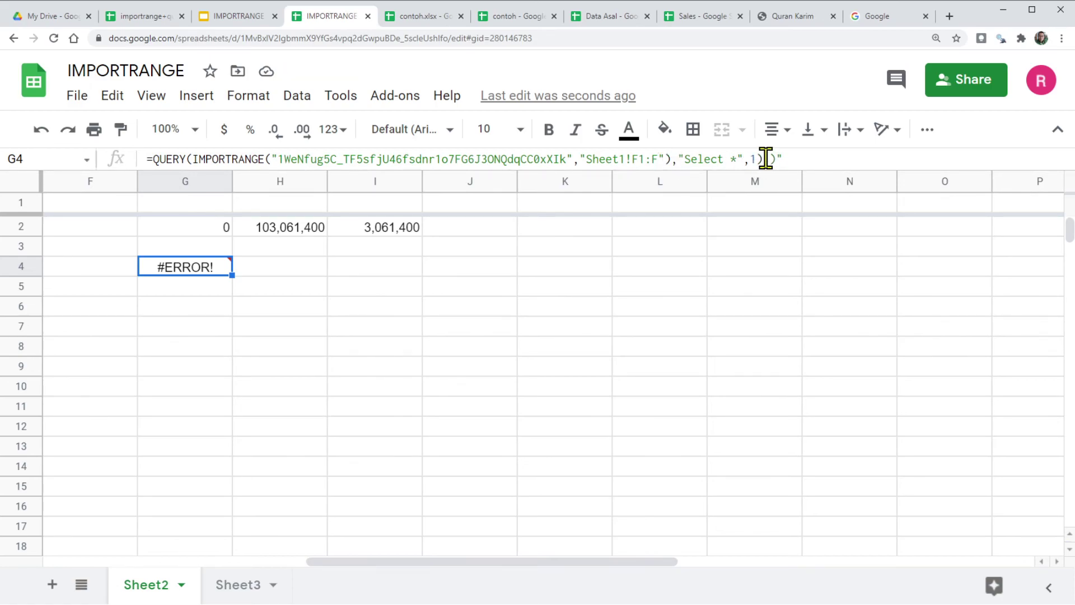
{"action": "left_click_drag", "start_coordinate": [763, 161], "coordinate": [805, 164]}
{"action": "key", "text": "BackSpace"}
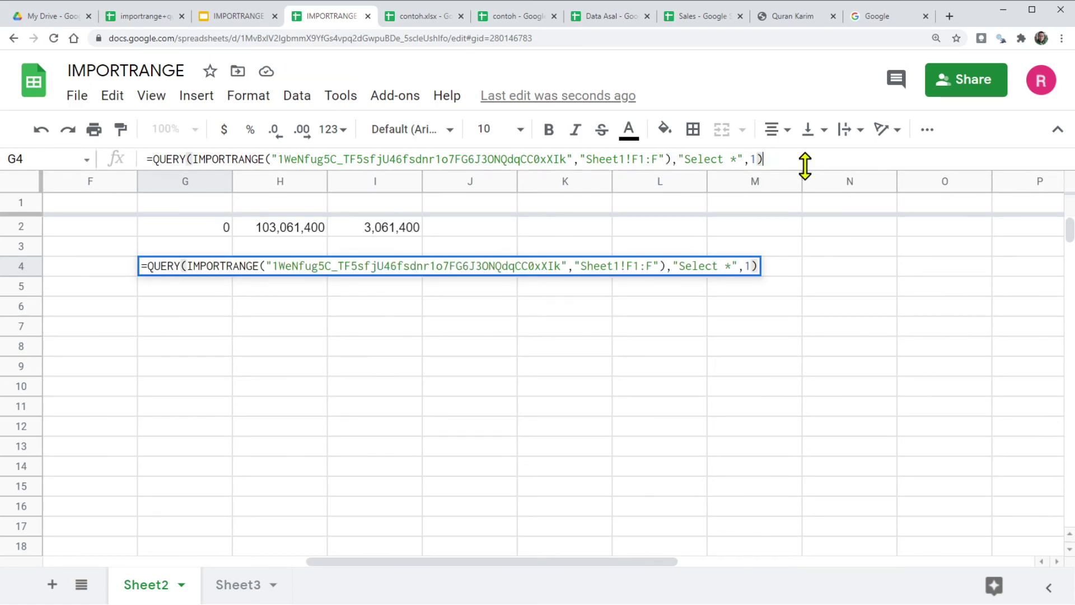
{"action": "key", "text": "Return"}
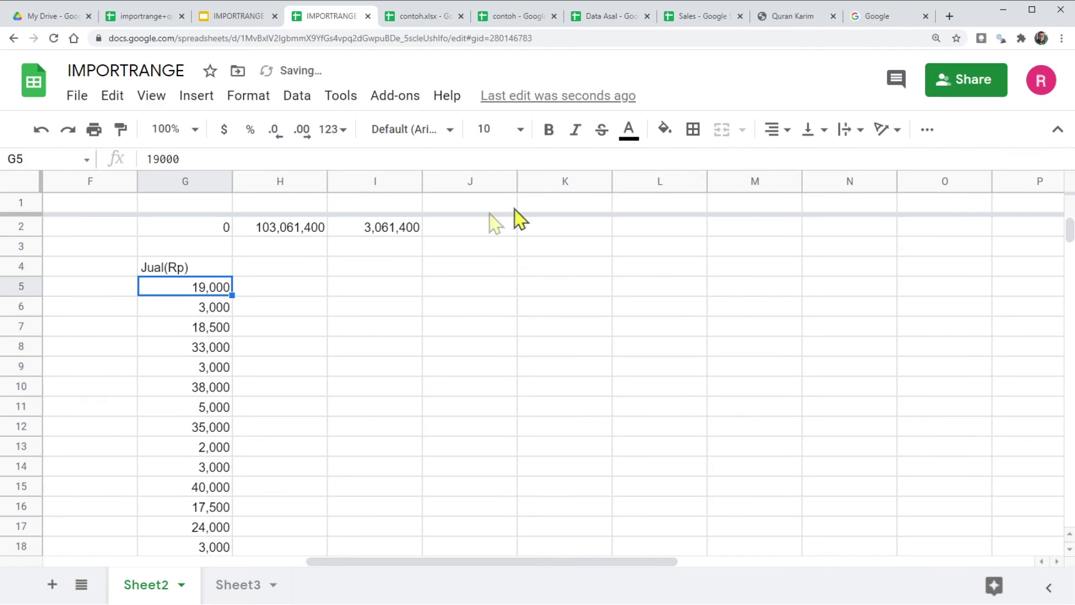
{"action": "left_click", "coordinate": [212, 271]}
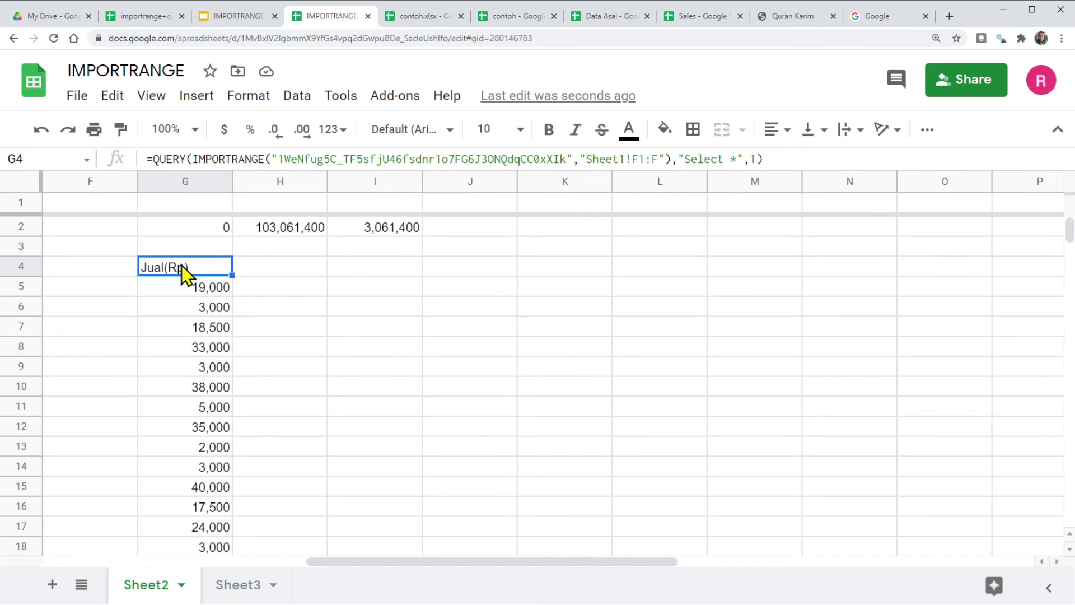
Step: Change the G4 import range to Sheet1!A1:F to bring in all six columns
{"action": "left_click", "coordinate": [633, 157]}
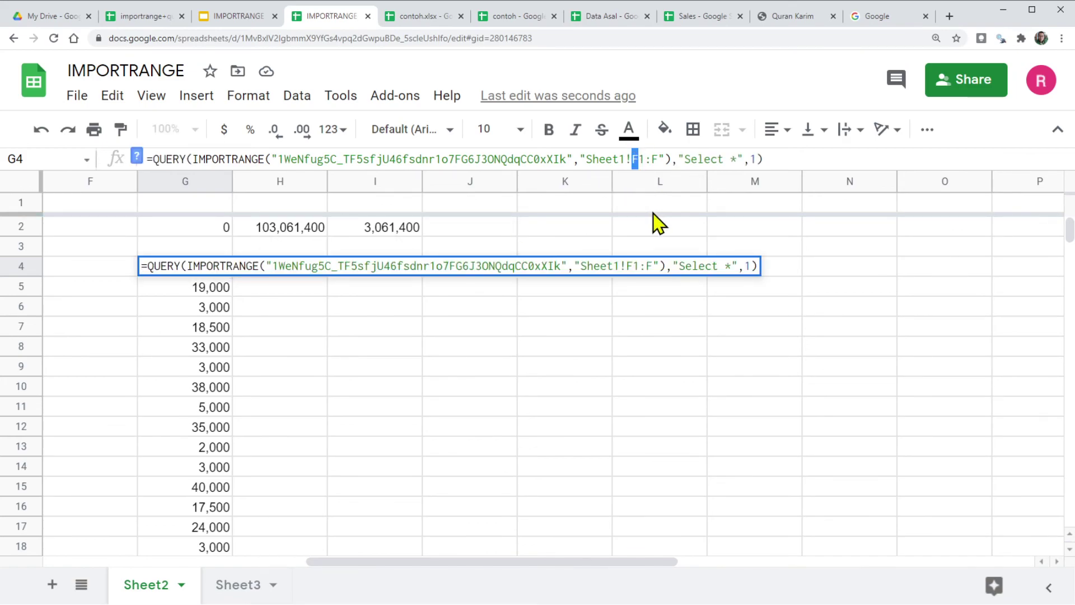
{"action": "type", "text": "A"}
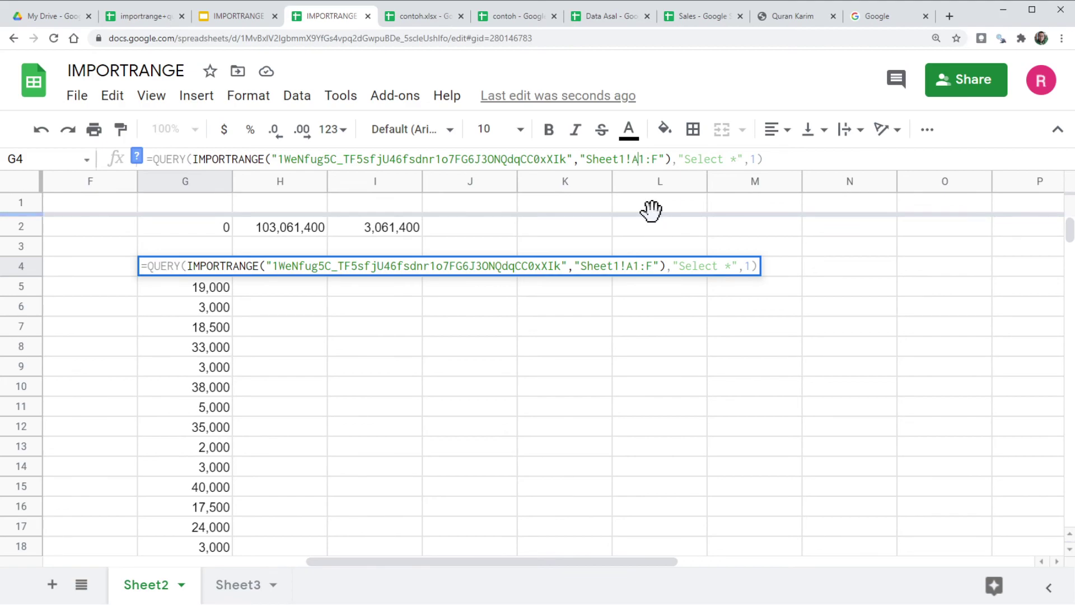
{"action": "key", "text": "Return"}
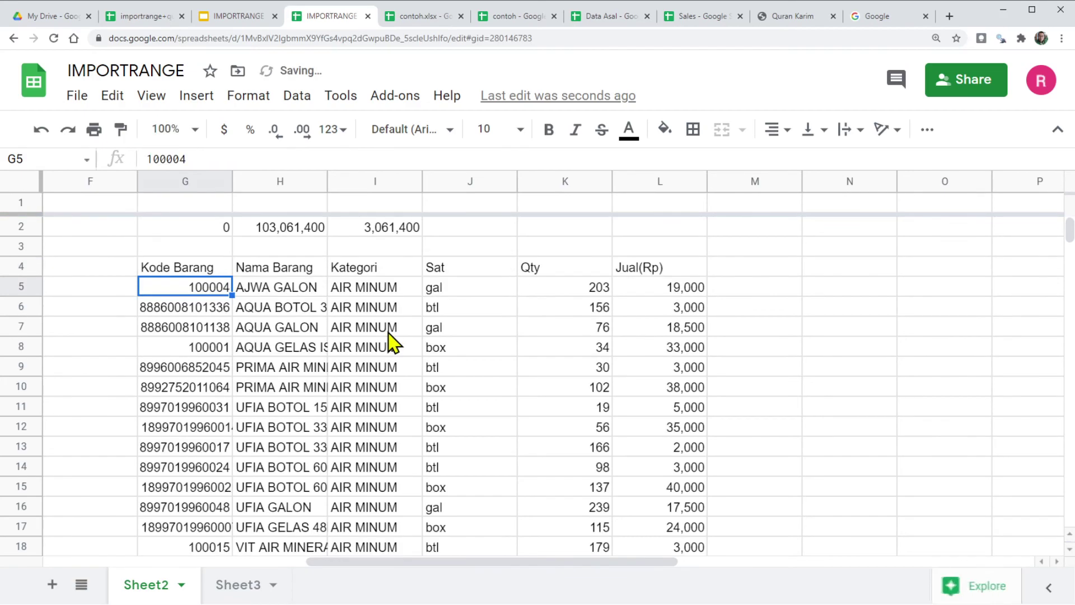
{"action": "scroll", "coordinate": [435, 336], "scroll_direction": "down", "scroll_amount": 5}
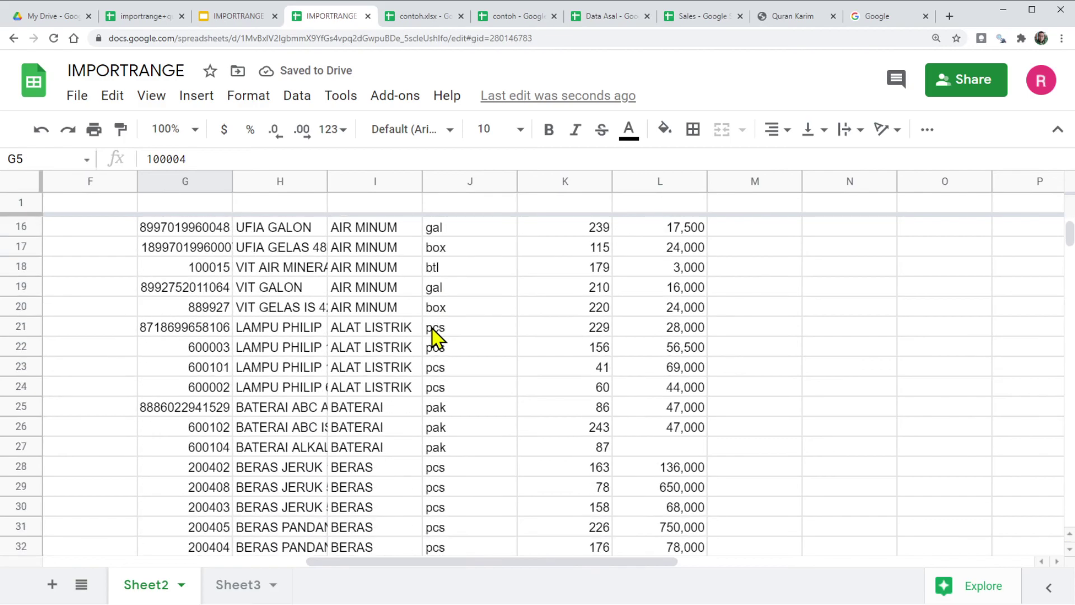
{"action": "scroll", "coordinate": [435, 337], "scroll_direction": "down", "scroll_amount": 5}
{"action": "scroll", "coordinate": [434, 336], "scroll_direction": "up", "scroll_amount": 10}
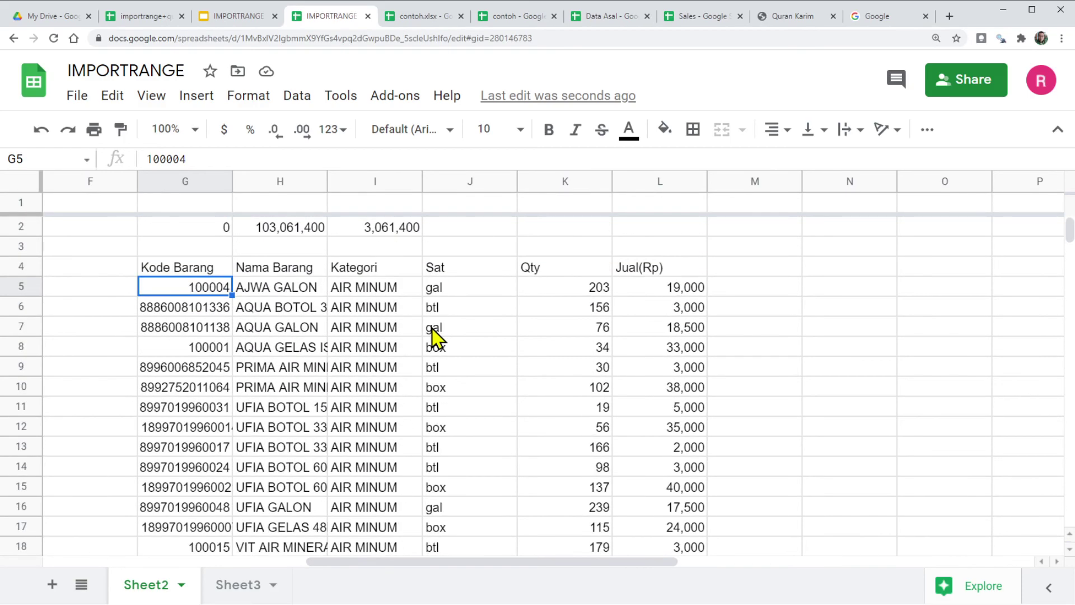
Step: Limit the range to Sheet1!A1:F10 and auto-fit the Nama Barang column H
{"action": "left_click", "coordinate": [189, 269]}
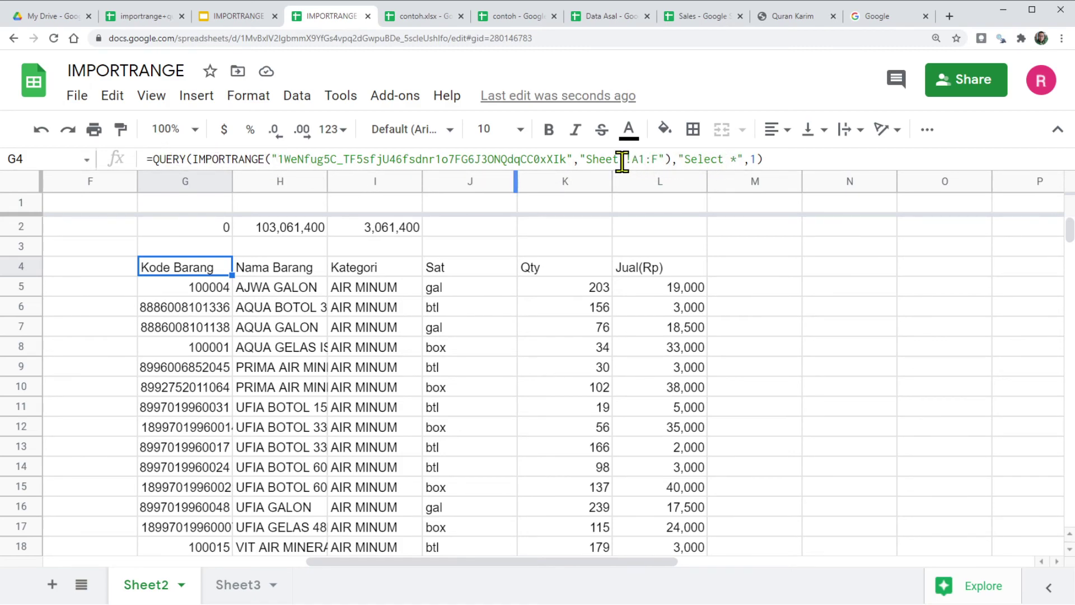
{"action": "left_click", "coordinate": [657, 159]}
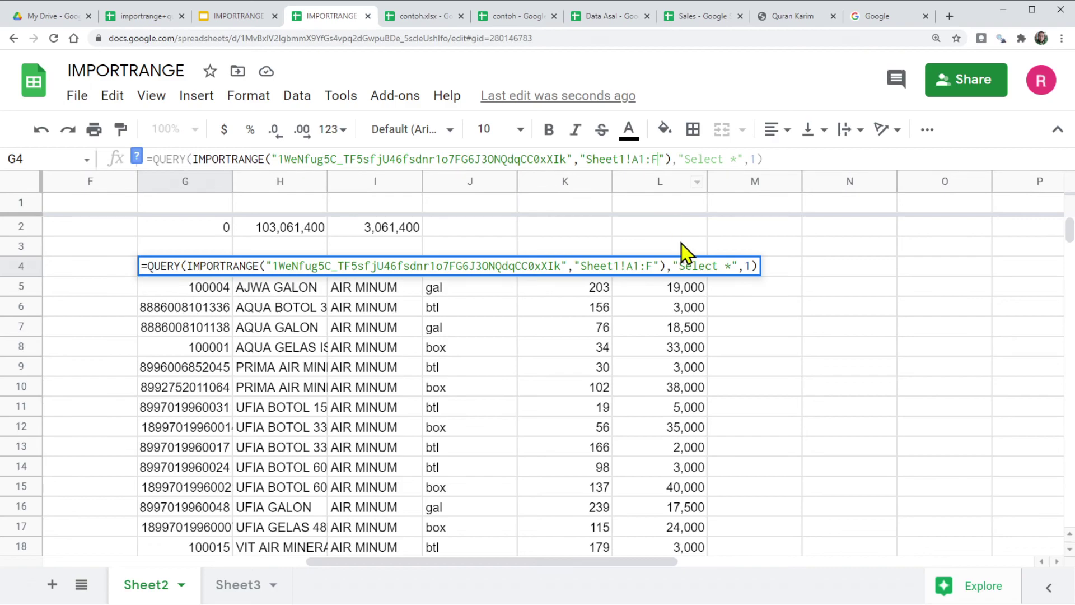
{"action": "key", "text": "Return"}
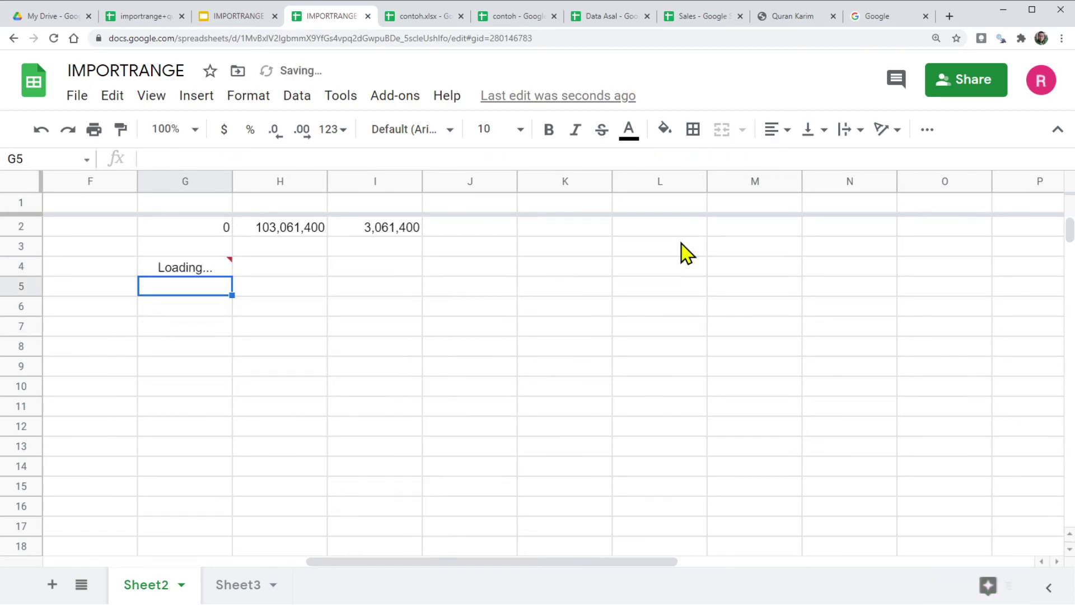
{"action": "left_click", "coordinate": [193, 267]}
{"action": "key", "text": "ctrl+shift+Down"}
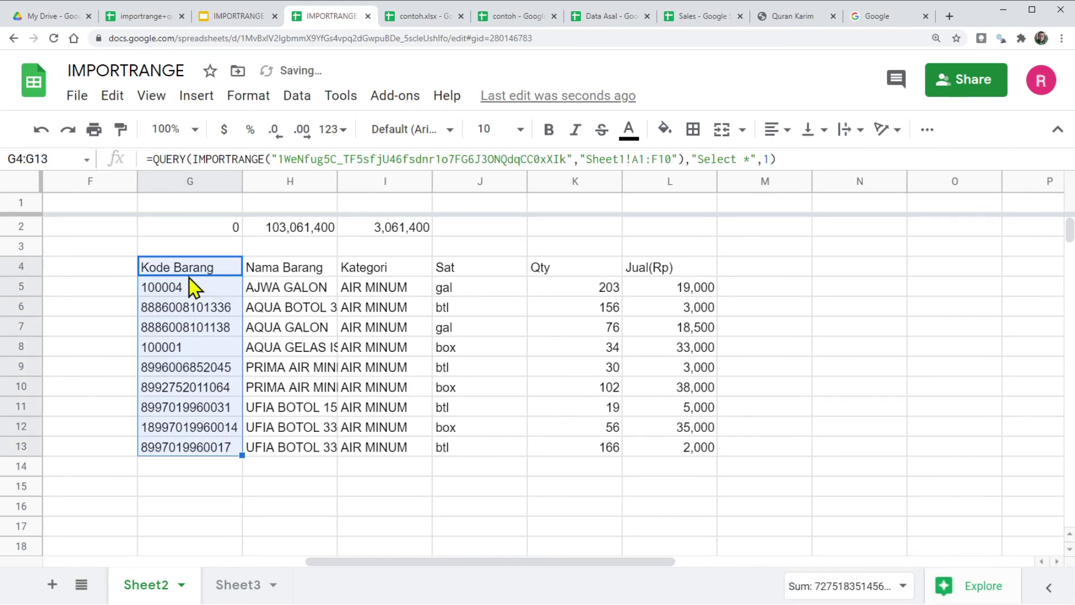
{"action": "left_click", "coordinate": [177, 270]}
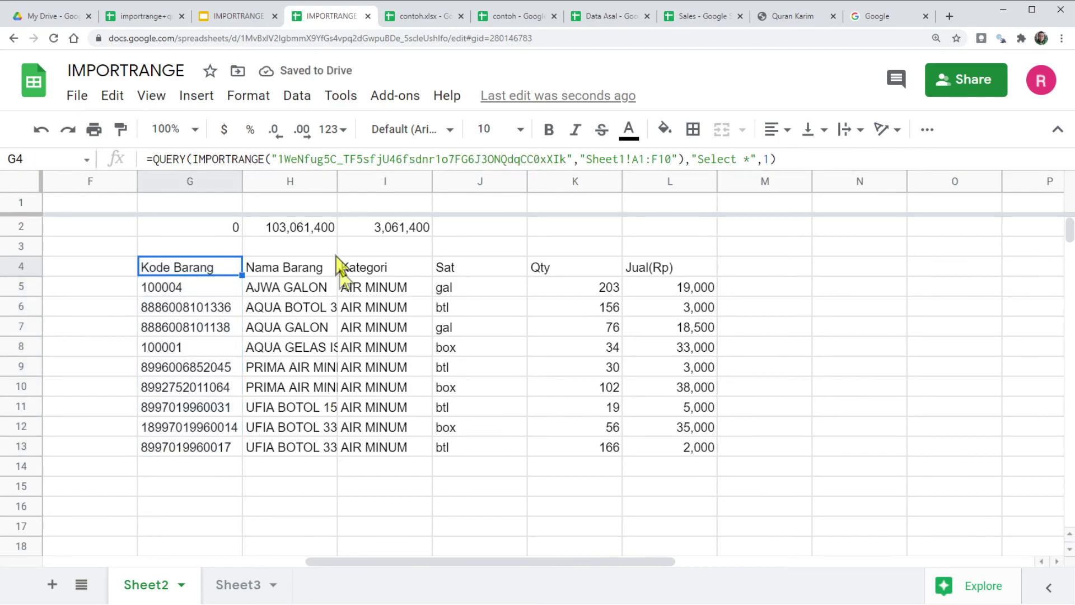
{"action": "left_click_drag", "start_coordinate": [337, 183], "coordinate": [337, 182]}
{"action": "double_click", "coordinate": [336, 183]}
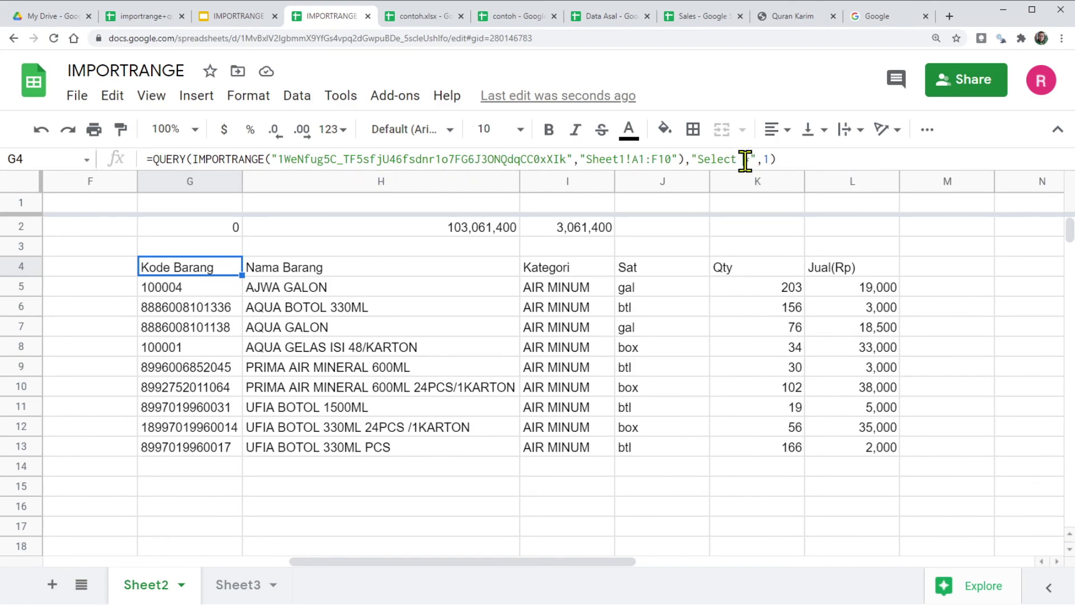
Step: Change the G4 query to select Col2,Col3 and auto-fit column G to the item names
{"action": "double_click", "coordinate": [745, 160]}
{"action": "type", "text": "Col2"}
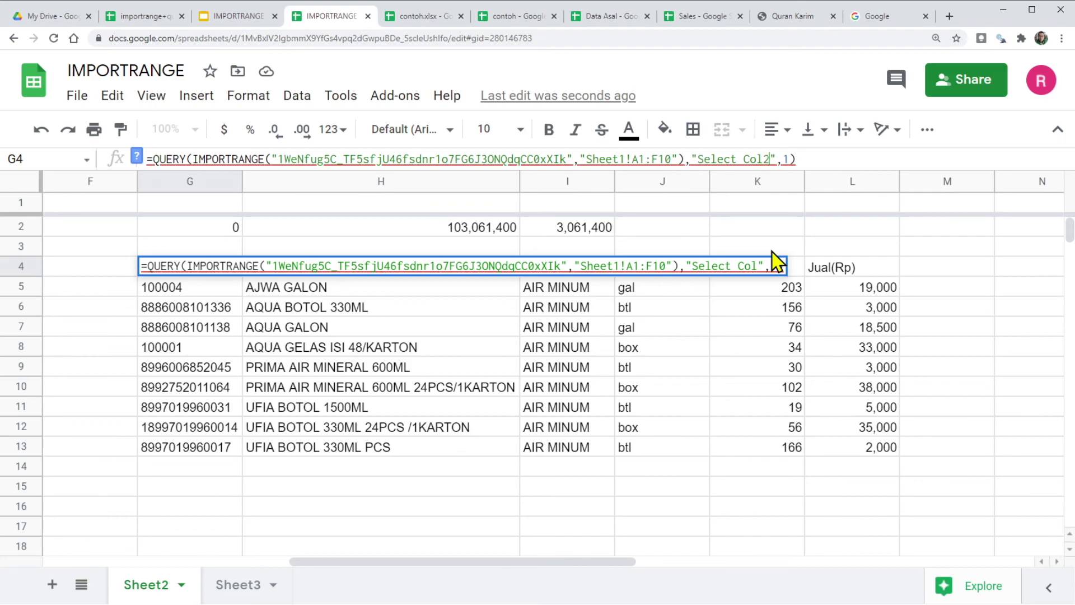
{"action": "type", "text": ",Col3"}
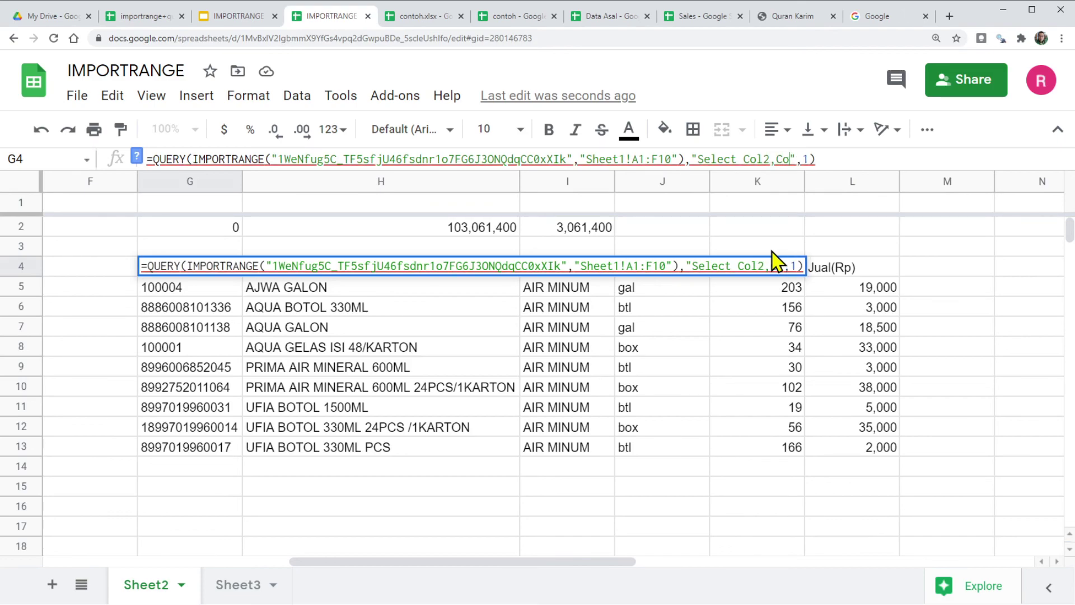
{"action": "key", "text": "Return"}
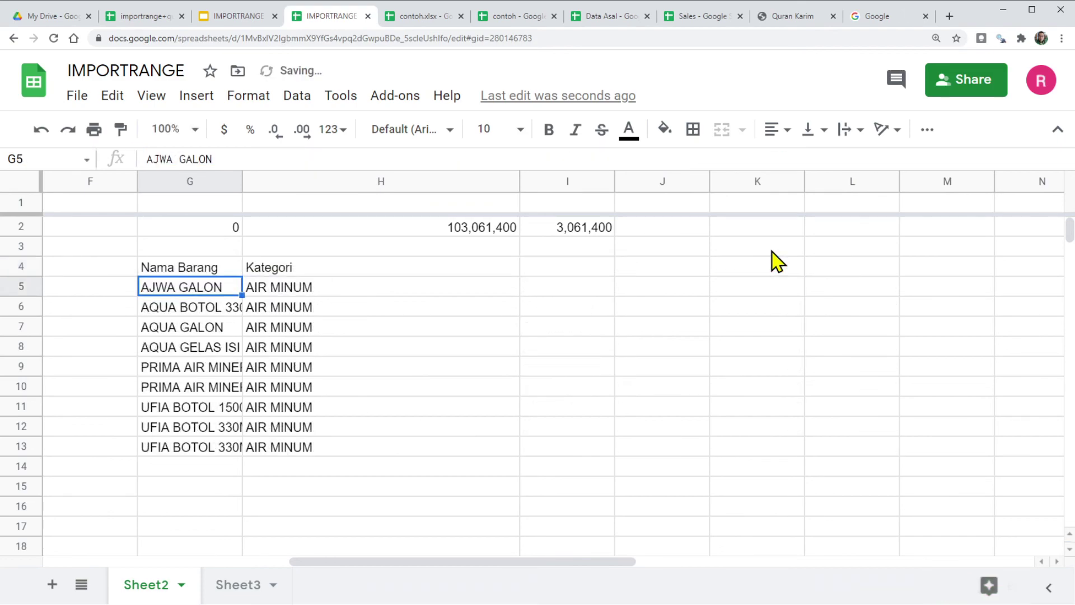
{"action": "left_click_drag", "start_coordinate": [239, 176], "coordinate": [239, 176]}
{"action": "double_click", "coordinate": [239, 176]}
Step: Add Col6 to the G4 query's select clause so the Jual(Rp) prices appear
{"action": "left_click", "coordinate": [185, 270]}
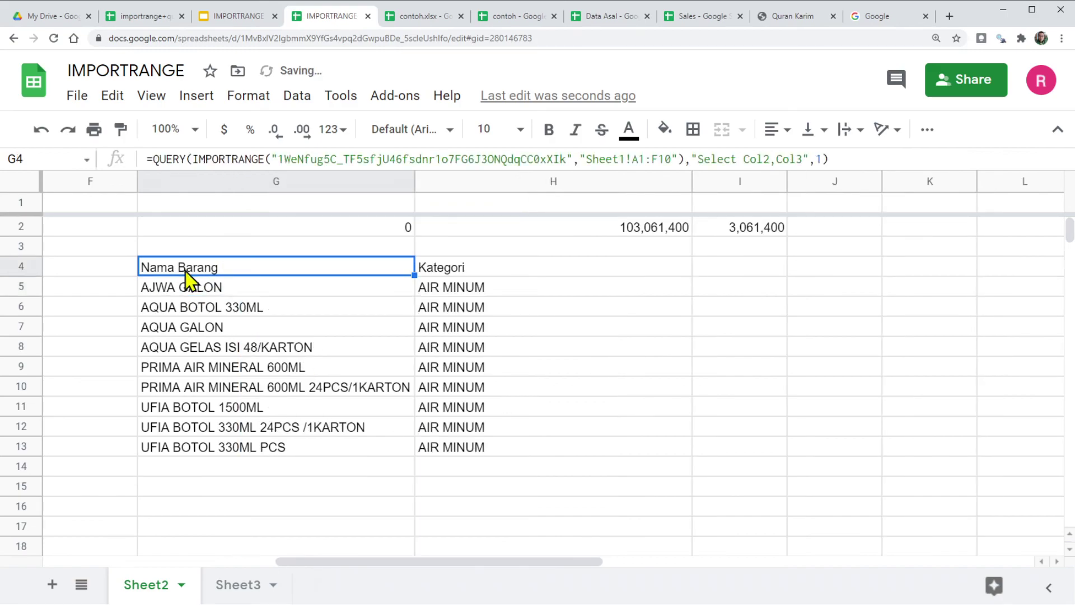
{"action": "left_click", "coordinate": [748, 159]}
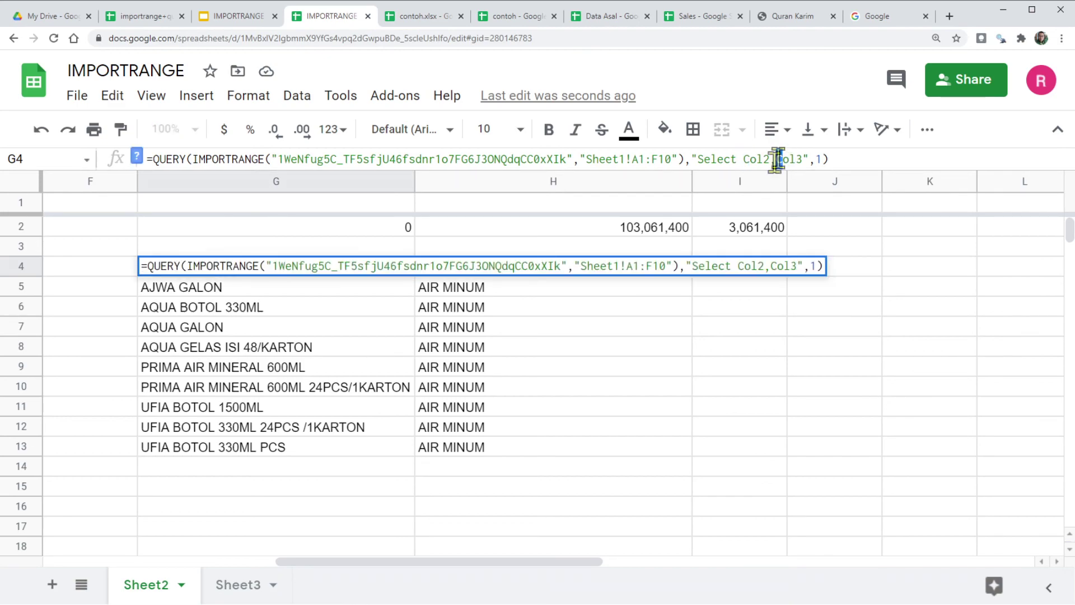
{"action": "left_click", "coordinate": [218, 329]}
{"action": "left_click", "coordinate": [178, 270]}
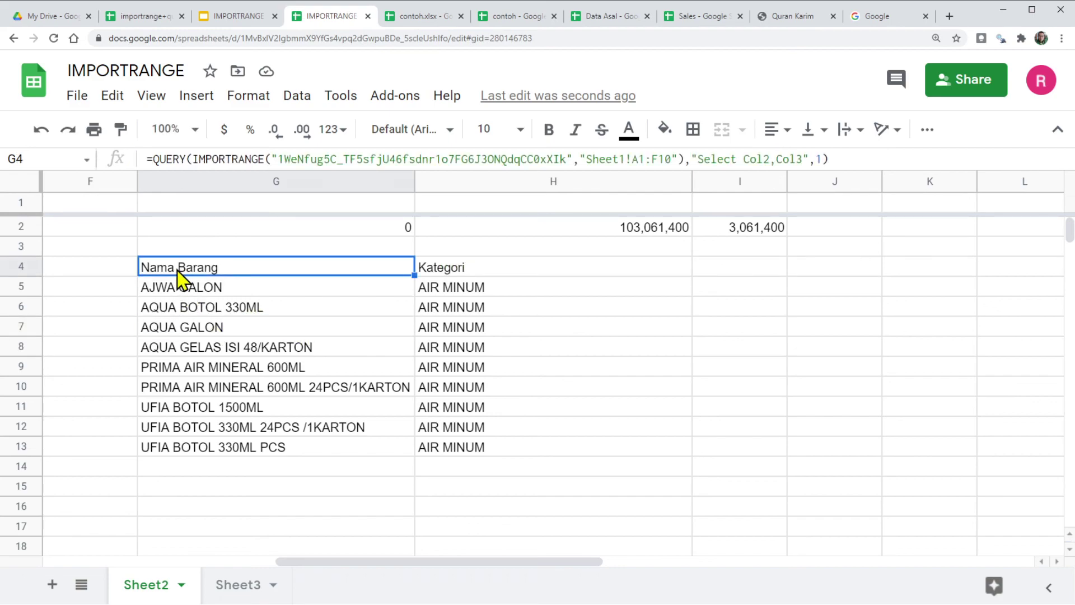
{"action": "left_click", "coordinate": [801, 159]}
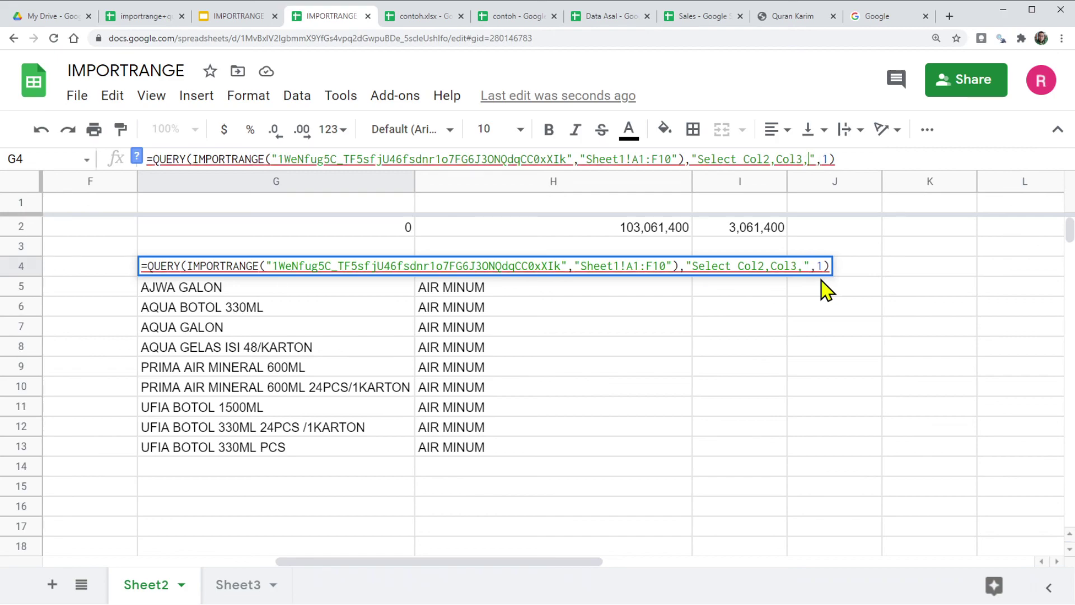
{"action": "type", "text": "Col4"}
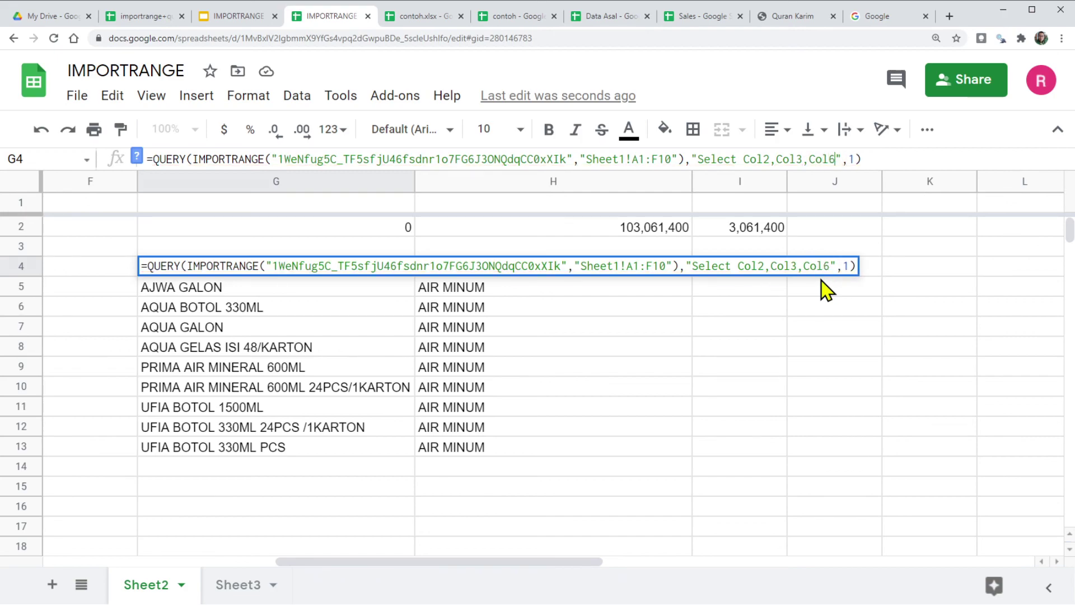
{"action": "key", "text": "Return"}
{"action": "left_click", "coordinate": [763, 283]}
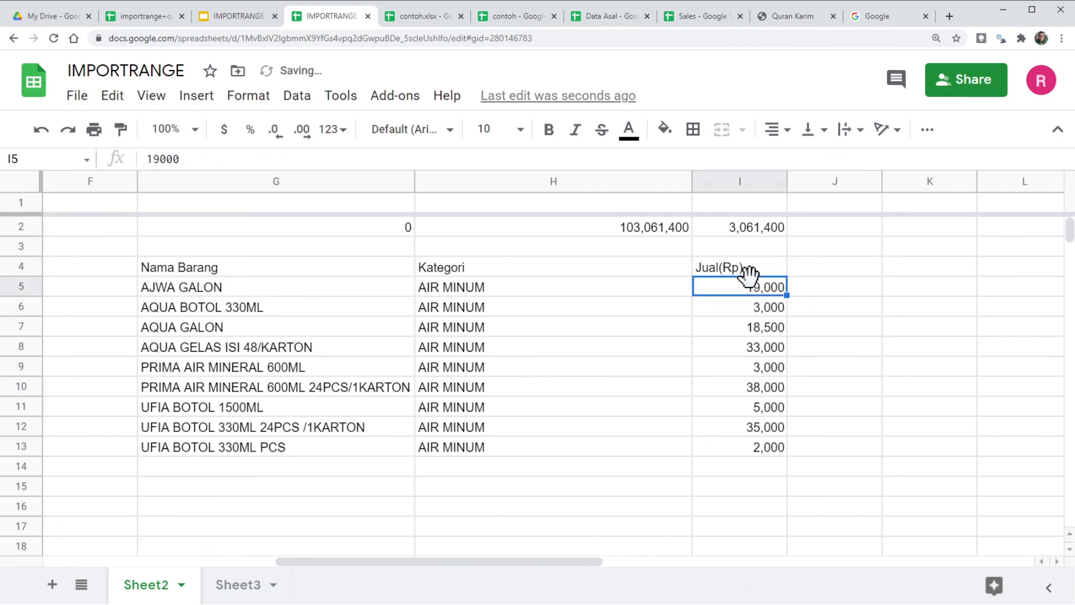
Step: Auto-fit the Kategori column to its entries and widen it slightly
{"action": "double_click", "coordinate": [690, 178]}
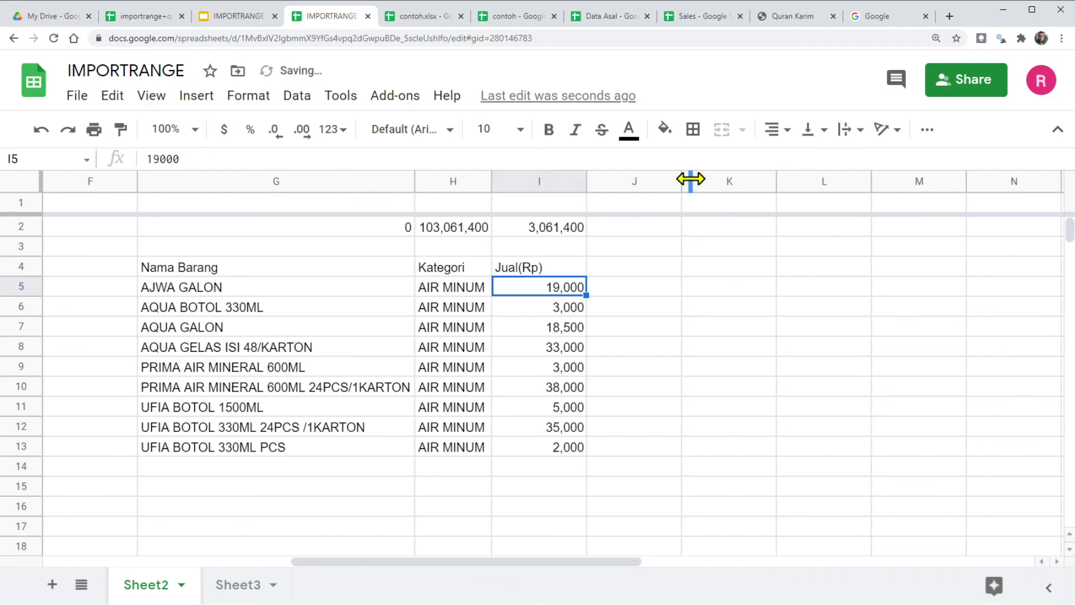
{"action": "left_click_drag", "start_coordinate": [498, 179], "coordinate": [508, 179]}
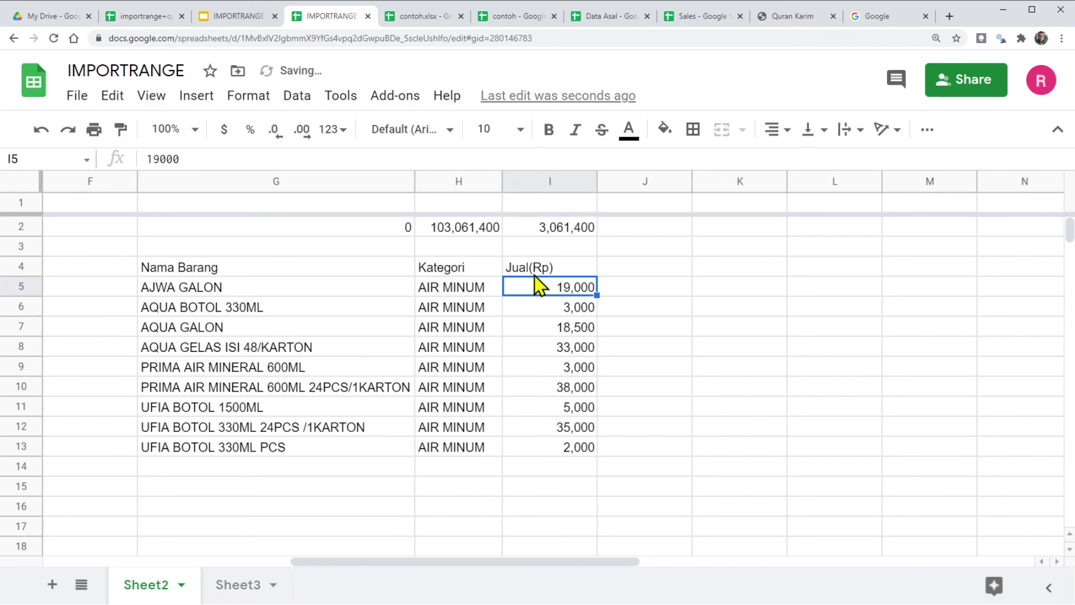
{"action": "left_click", "coordinate": [522, 328]}
Step: Review the imported names, categories, prices and final G4 query, then go to the IMPORTRANGE FAQ slide
{"action": "left_click", "coordinate": [188, 292]}
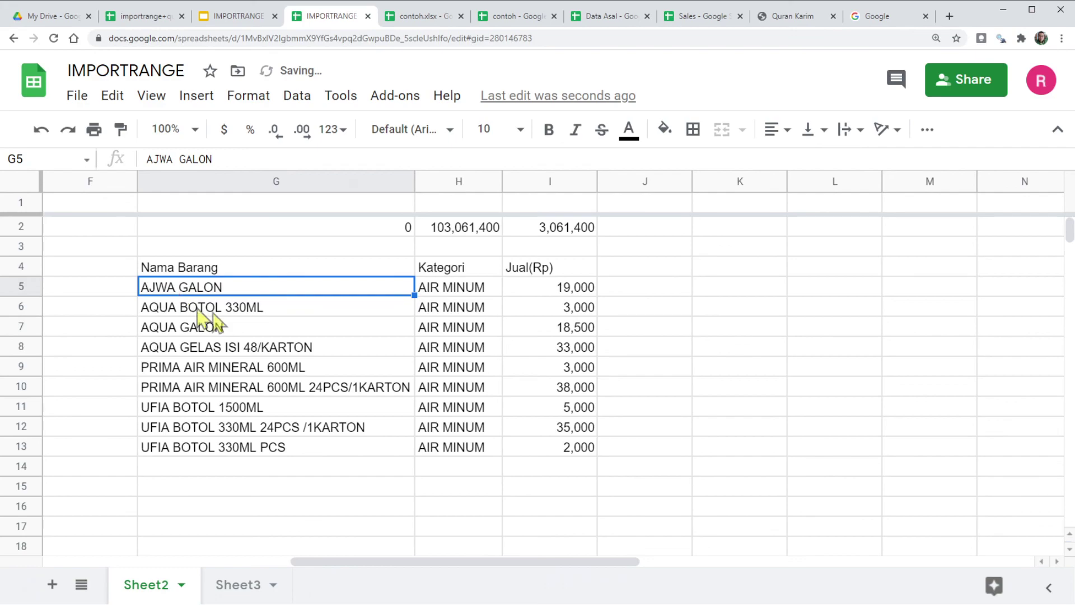
{"action": "left_click", "coordinate": [425, 311]}
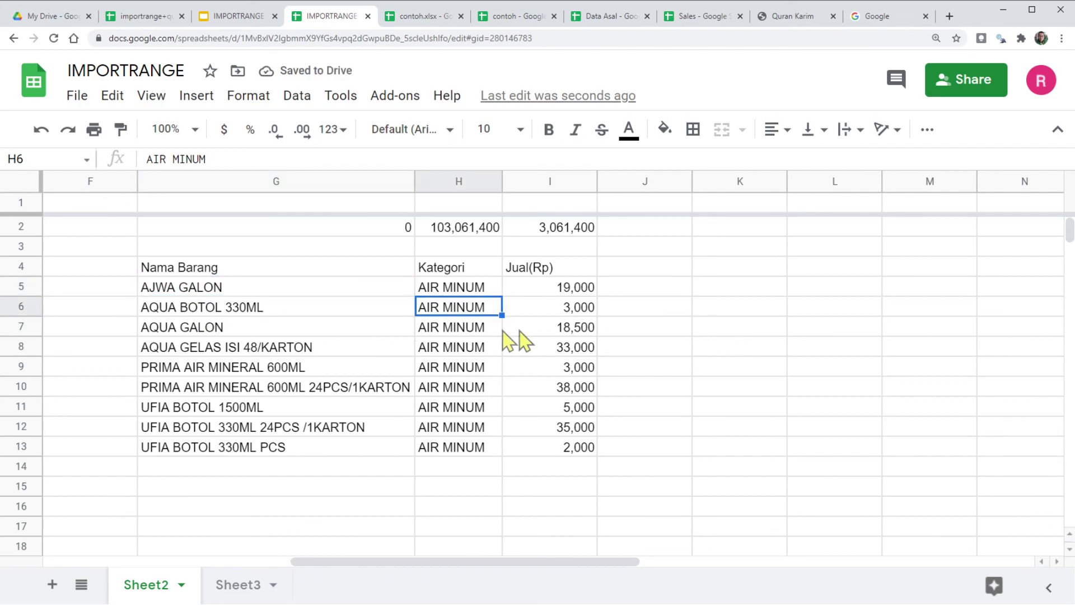
{"action": "left_click", "coordinate": [560, 308]}
{"action": "left_click", "coordinate": [149, 269]}
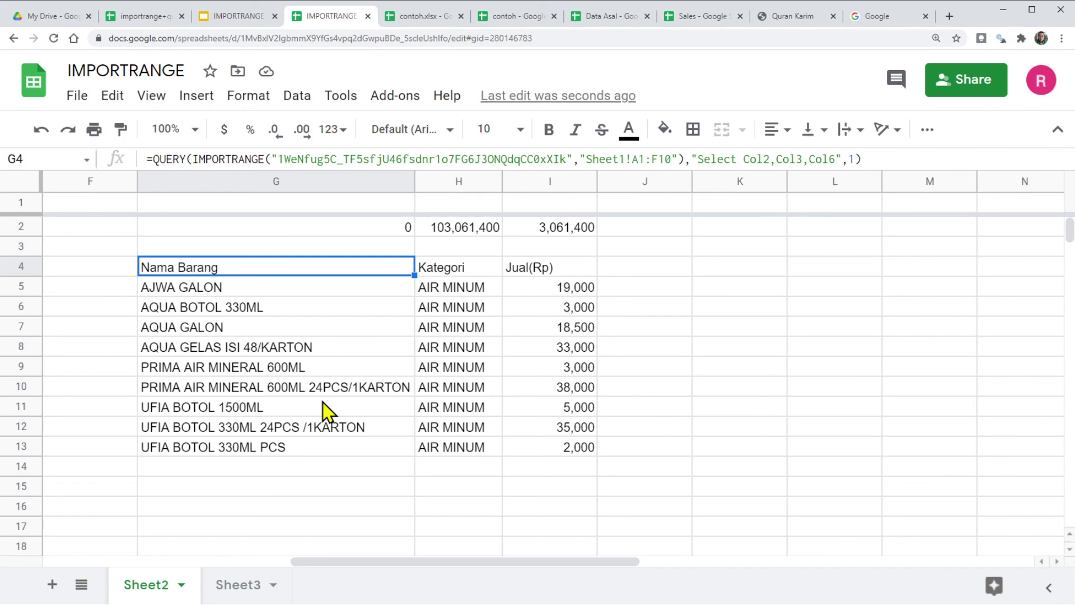
{"action": "left_click", "coordinate": [228, 16]}
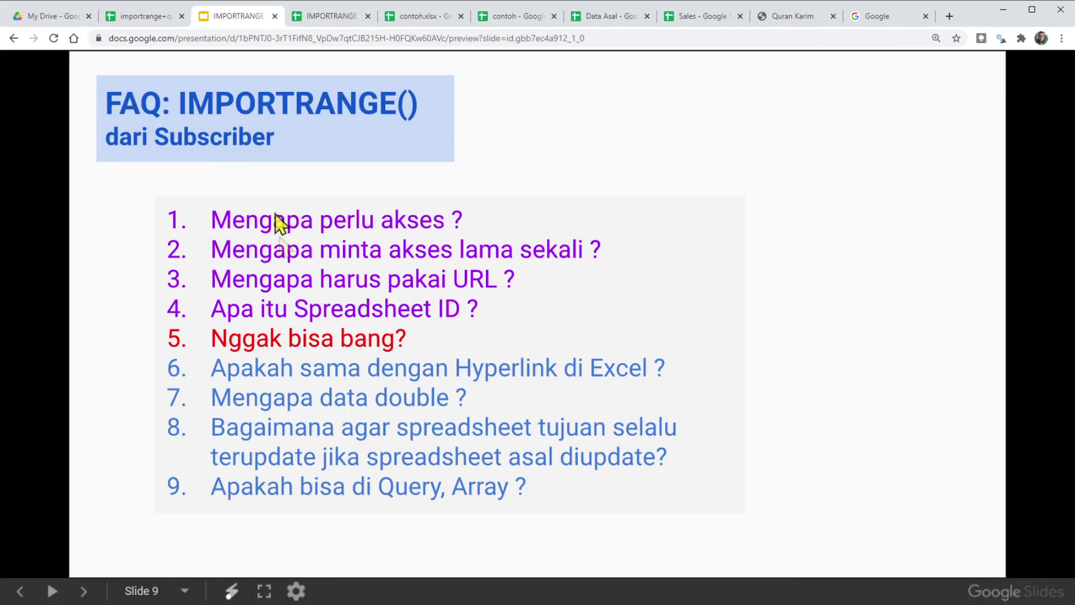